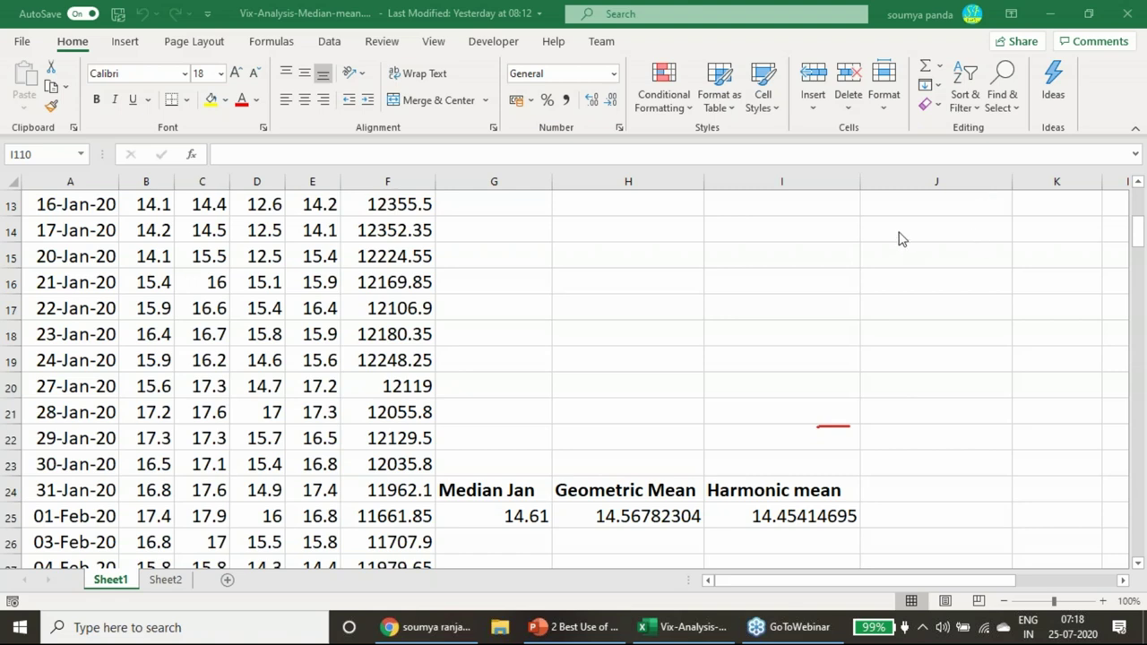
# - Handwrite 250 and a separate pair of arrows labelled UP and DOWN over the blank cells, erasing each annotation
pyautogui.moveTo(622, 273)
pyautogui.mouseDown()
pyautogui.moveTo(630, 285)
pyautogui.moveTo(653, 284)
pyautogui.moveTo(683, 245)
pyautogui.mouseUp()
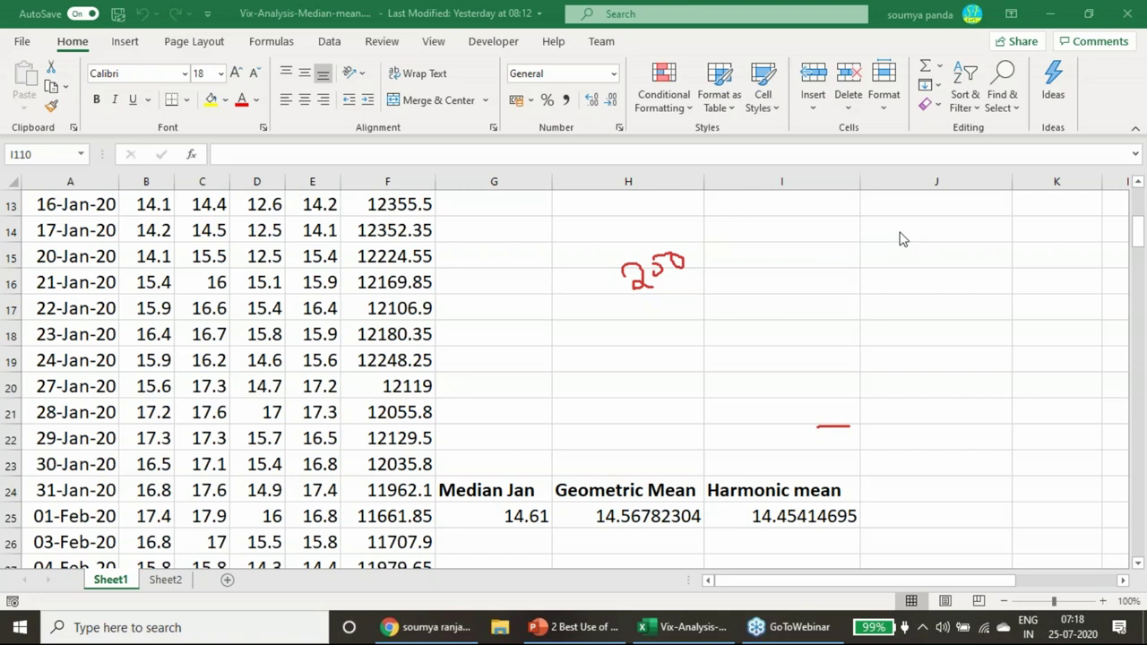
pyautogui.press('Escape')
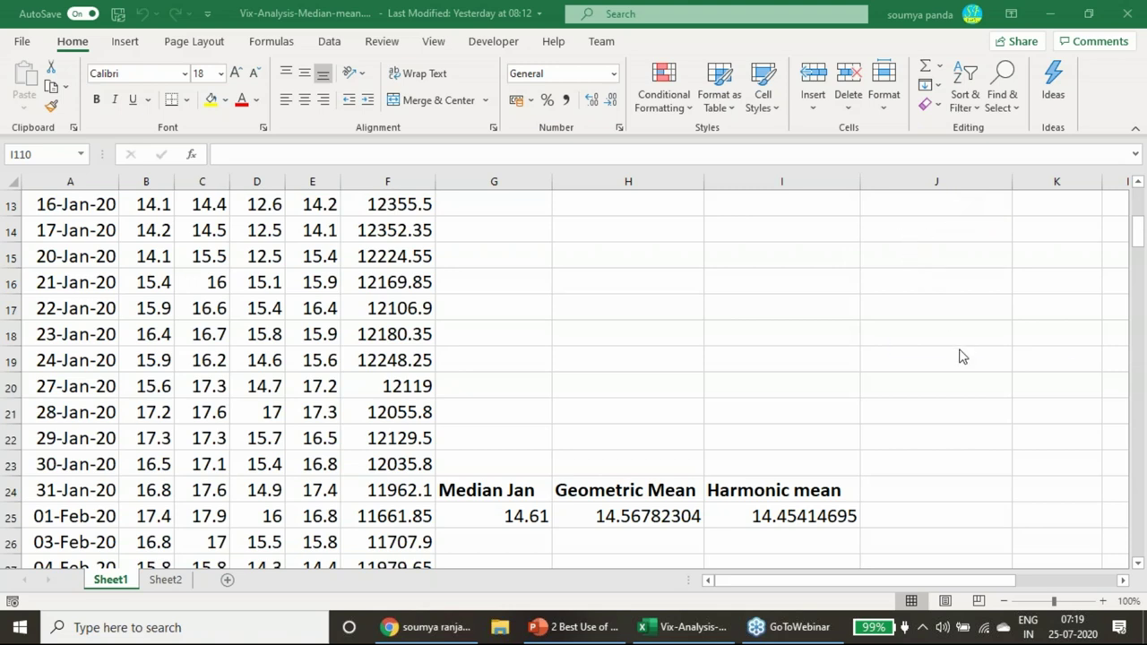
pyautogui.moveTo(546, 338)
pyautogui.mouseDown()
pyautogui.moveTo(560, 310)
pyautogui.moveTo(609, 288)
pyautogui.moveTo(608, 303)
pyautogui.moveTo(540, 358)
pyautogui.moveTo(545, 338)
pyautogui.moveTo(556, 369)
pyautogui.moveTo(559, 357)
pyautogui.mouseUp()
pyautogui.moveTo(704, 264)
pyautogui.mouseDown()
pyautogui.moveTo(699, 326)
pyautogui.moveTo(713, 322)
pyautogui.mouseUp()
pyautogui.moveTo(696, 231)
pyautogui.mouseDown()
pyautogui.moveTo(709, 227)
pyautogui.moveTo(715, 245)
pyautogui.moveTo(748, 228)
pyautogui.moveTo(773, 235)
pyautogui.moveTo(776, 213)
pyautogui.mouseUp()
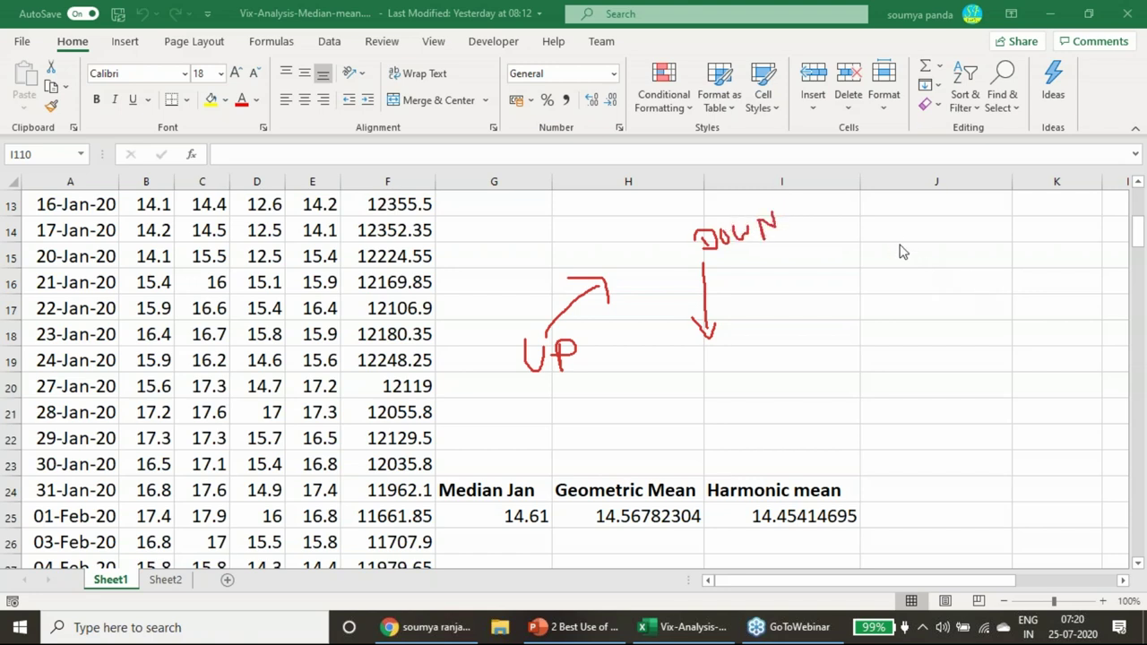
pyautogui.press('Escape')
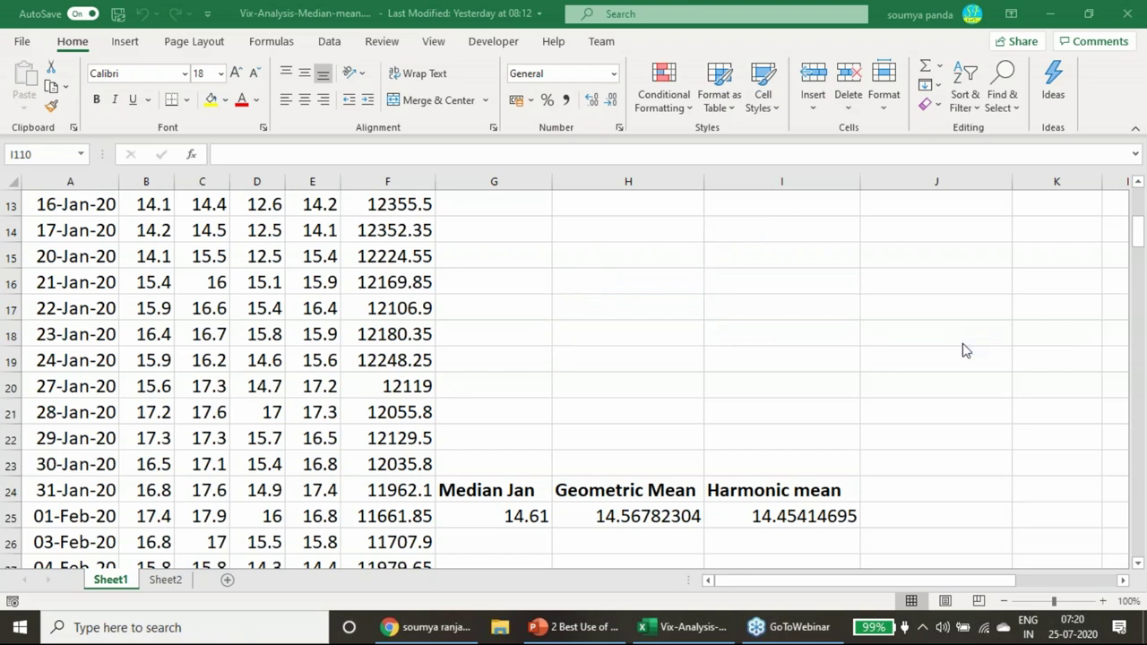
# - Draw red check marks above the Median Jan, Geometric Mean and Harmonic mean headings in row 24
pyautogui.moveTo(498, 454)
pyautogui.mouseDown()
pyautogui.moveTo(507, 468)
pyautogui.moveTo(527, 439)
pyautogui.mouseUp()
pyautogui.moveTo(608, 461)
pyautogui.mouseDown()
pyautogui.moveTo(617, 473)
pyautogui.moveTo(628, 452)
pyautogui.mouseUp()
pyautogui.moveTo(750, 461); pyautogui.dragTo(792, 443)
# - Inspect the January median, geometric mean and harmonic mean formulas in G25:I25 and the data range they reference
pyautogui.doubleClick(534, 524)
pyautogui.scroll(4, 565, 379)
pyautogui.scroll(-6, 502, 493)
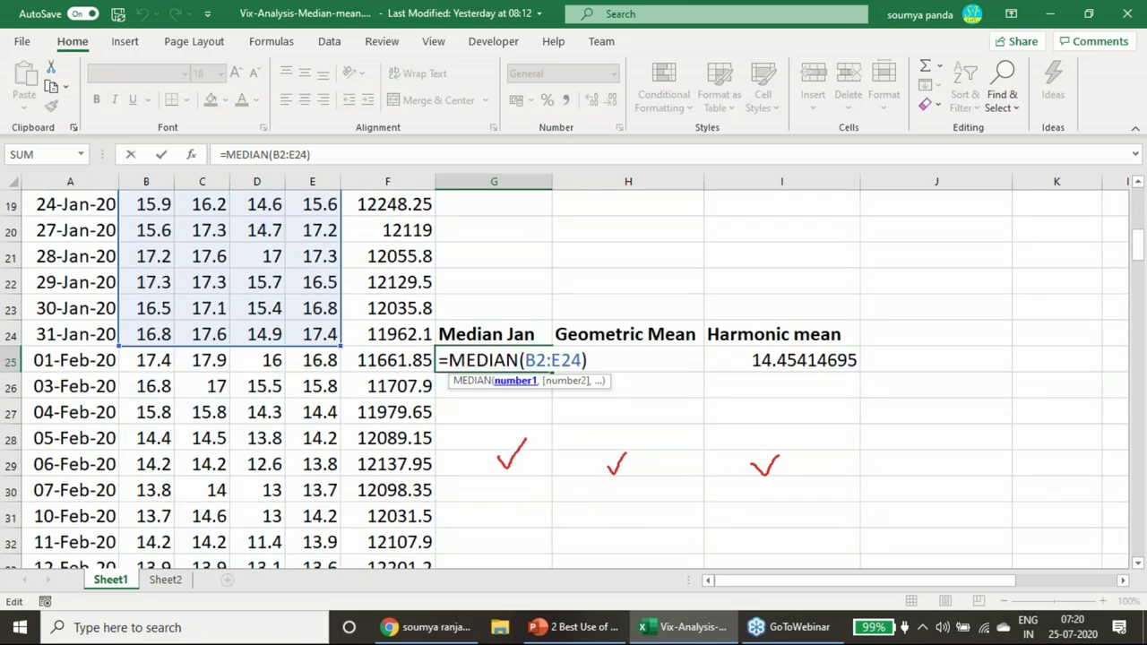
pyautogui.hotkey('ctrl', 'Return')
pyautogui.click(610, 362)
pyautogui.doubleClick(610, 362)
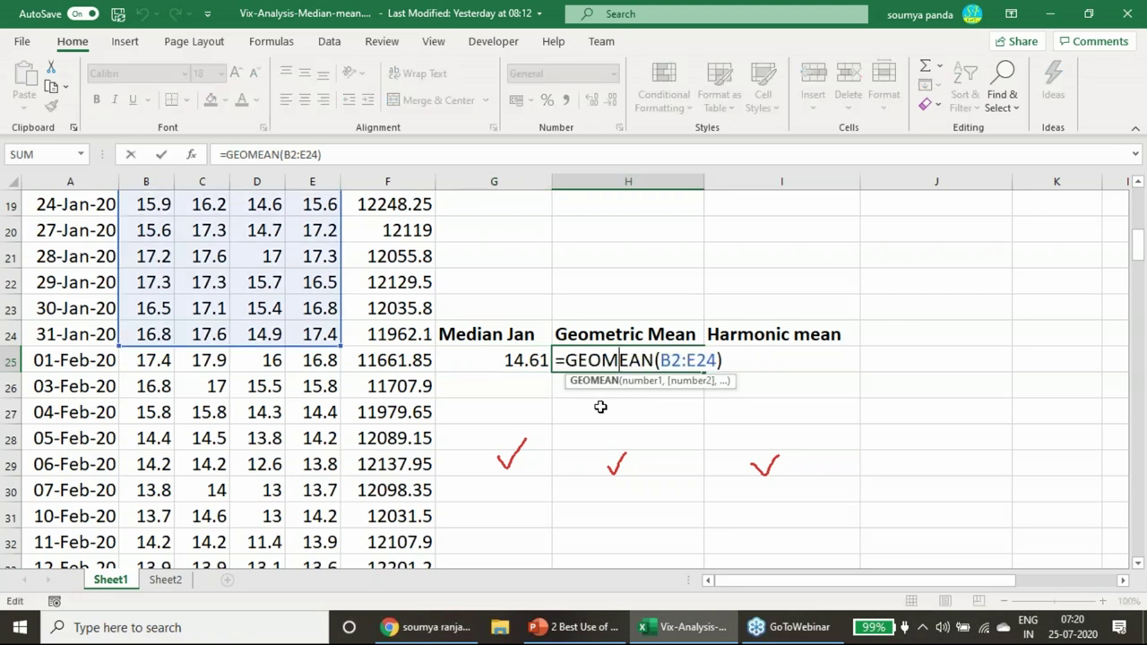
pyautogui.doubleClick(758, 361)
pyautogui.press('Escape')
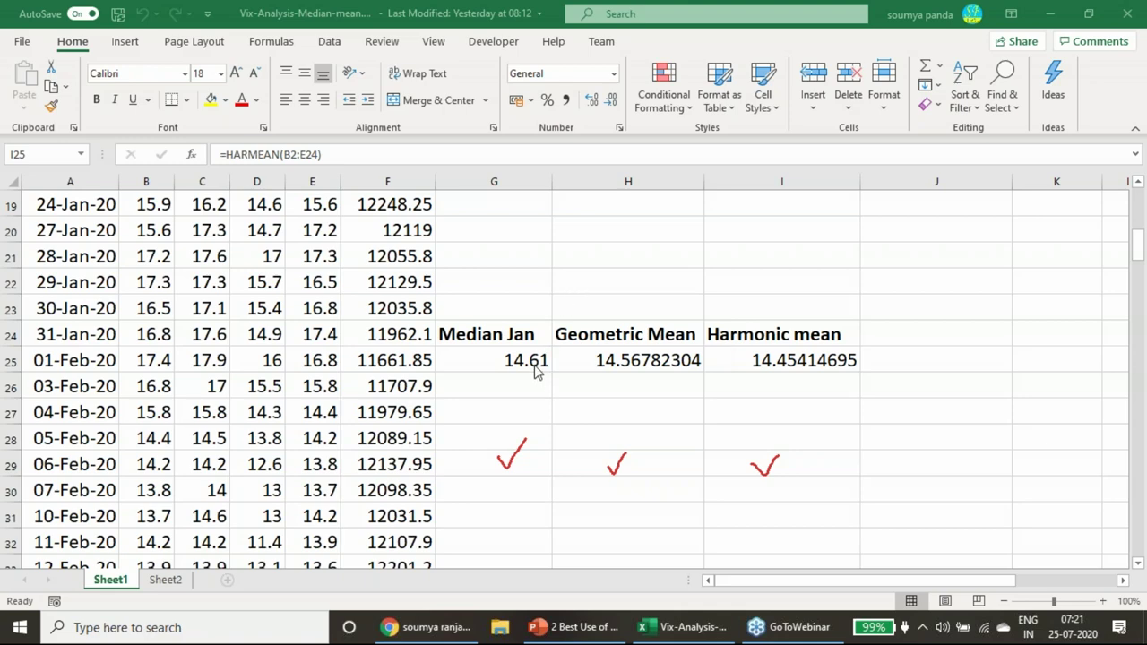
pyautogui.press('F2')
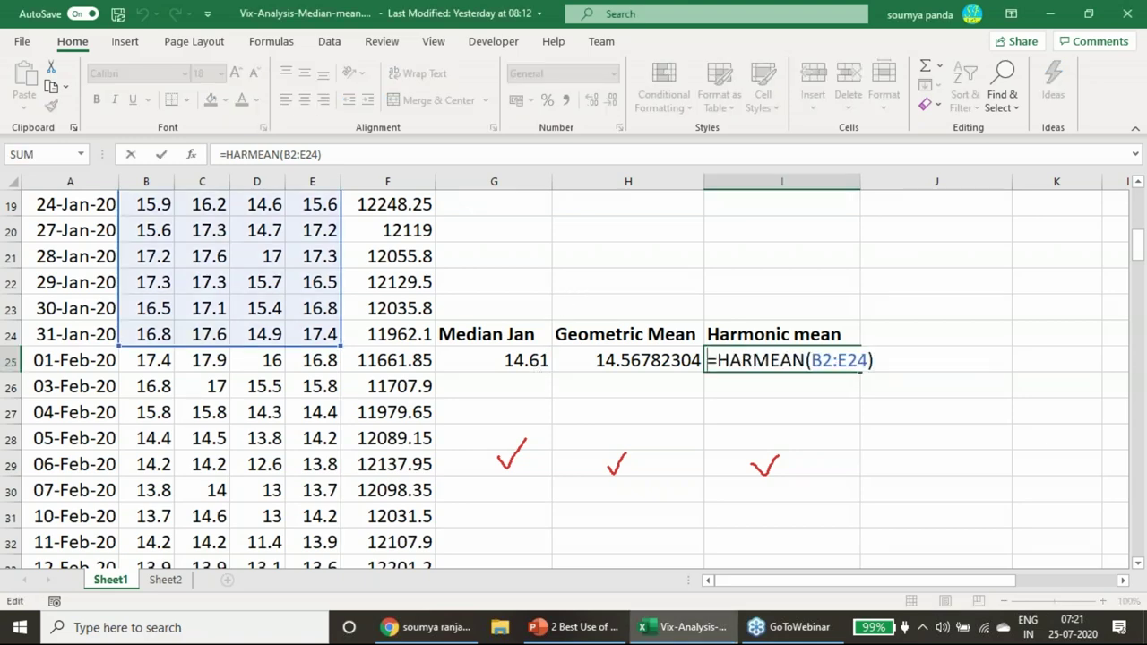
pyautogui.scroll(6, 553, 446)
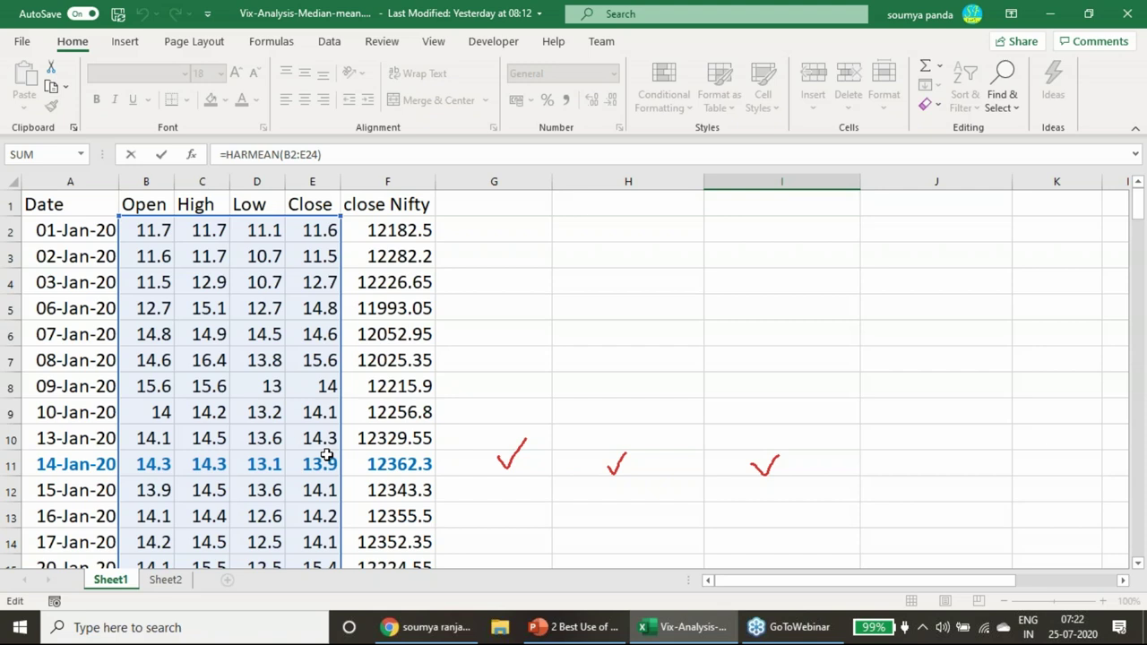
# - Circle the 01-Jan-20 Close value in red and handwrite 100 and 11 beside that row
pyautogui.click(899, 240)
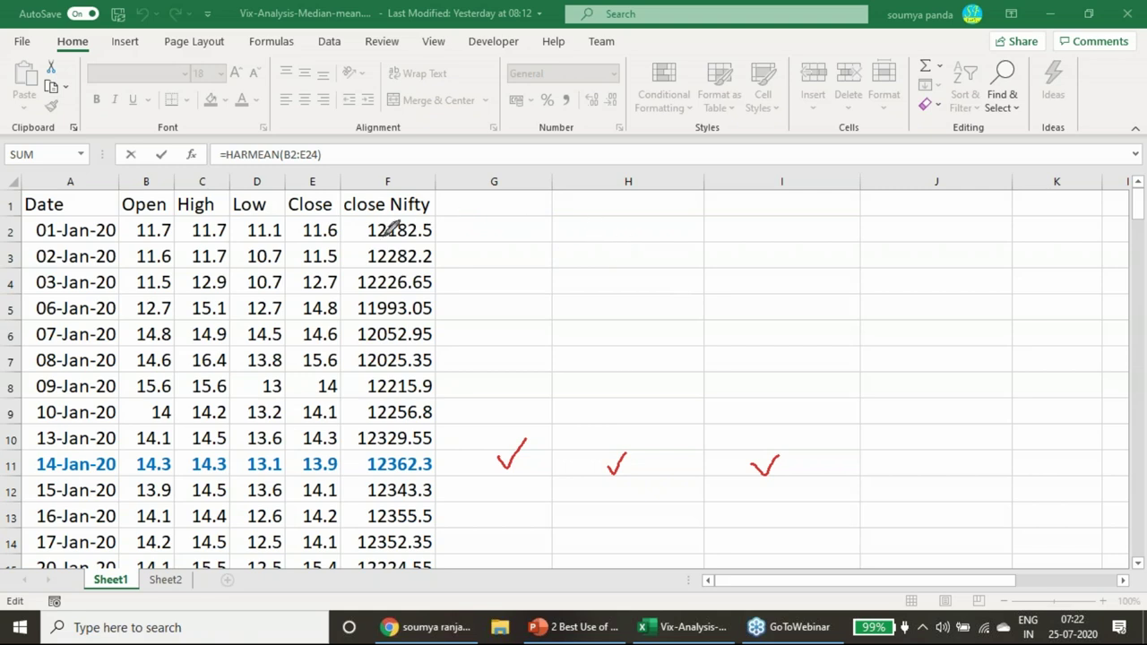
pyautogui.moveTo(346, 230)
pyautogui.mouseDown()
pyautogui.moveTo(303, 236)
pyautogui.moveTo(332, 206)
pyautogui.moveTo(348, 231)
pyautogui.mouseUp()
pyautogui.moveTo(470, 222); pyautogui.dragTo(507, 224)
pyautogui.moveTo(621, 225)
pyautogui.mouseDown()
pyautogui.moveTo(622, 251)
pyautogui.moveTo(636, 251)
pyautogui.mouseUp()
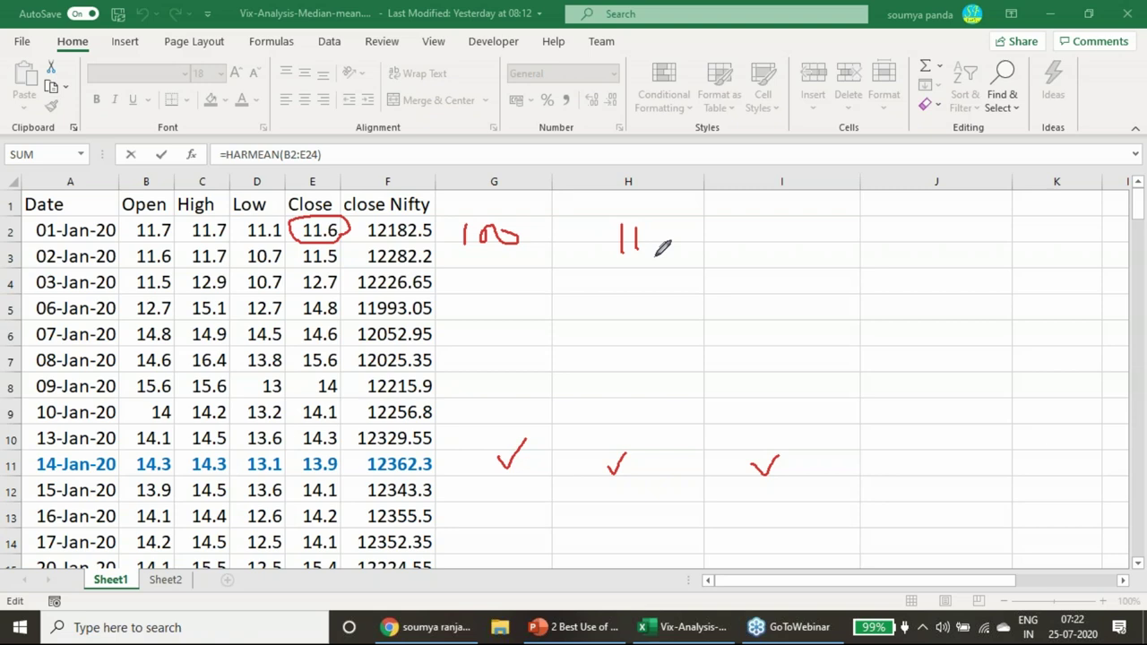
# - Handwrite the number pairs 40 and 60, and 20 and 80, below the 100 and 11, and erase all annotations
pyautogui.moveTo(595, 270)
pyautogui.mouseDown()
pyautogui.moveTo(595, 305)
pyautogui.moveTo(604, 290)
pyautogui.moveTo(637, 292)
pyautogui.moveTo(627, 268)
pyautogui.mouseUp()
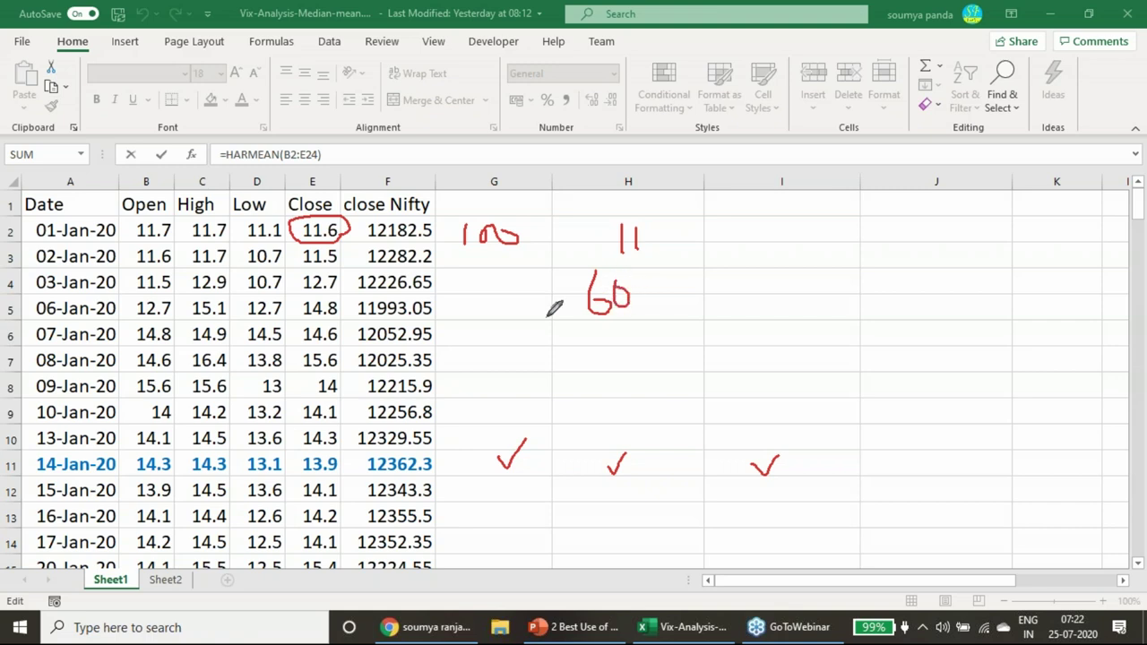
pyautogui.moveTo(492, 280)
pyautogui.mouseDown()
pyautogui.moveTo(517, 307)
pyautogui.moveTo(535, 289)
pyautogui.moveTo(523, 284)
pyautogui.mouseUp()
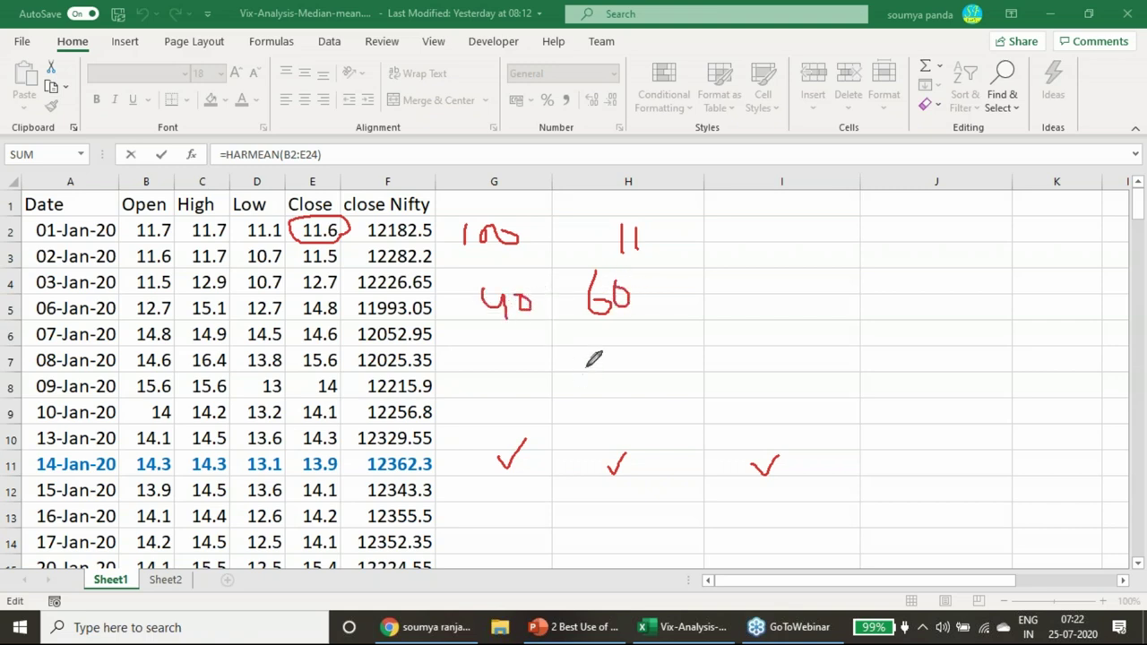
pyautogui.moveTo(603, 338)
pyautogui.mouseDown()
pyautogui.moveTo(591, 387)
pyautogui.moveTo(619, 339)
pyautogui.moveTo(625, 345)
pyautogui.mouseUp()
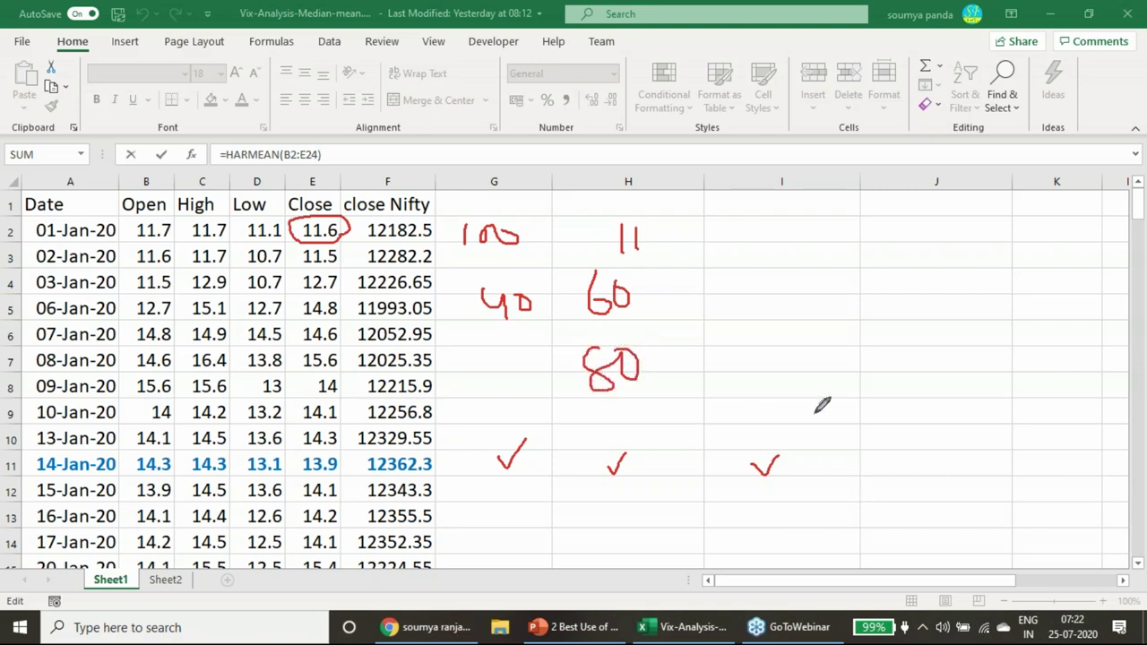
pyautogui.moveTo(501, 361)
pyautogui.mouseDown()
pyautogui.moveTo(527, 381)
pyautogui.moveTo(554, 363)
pyautogui.moveTo(545, 357)
pyautogui.mouseUp()
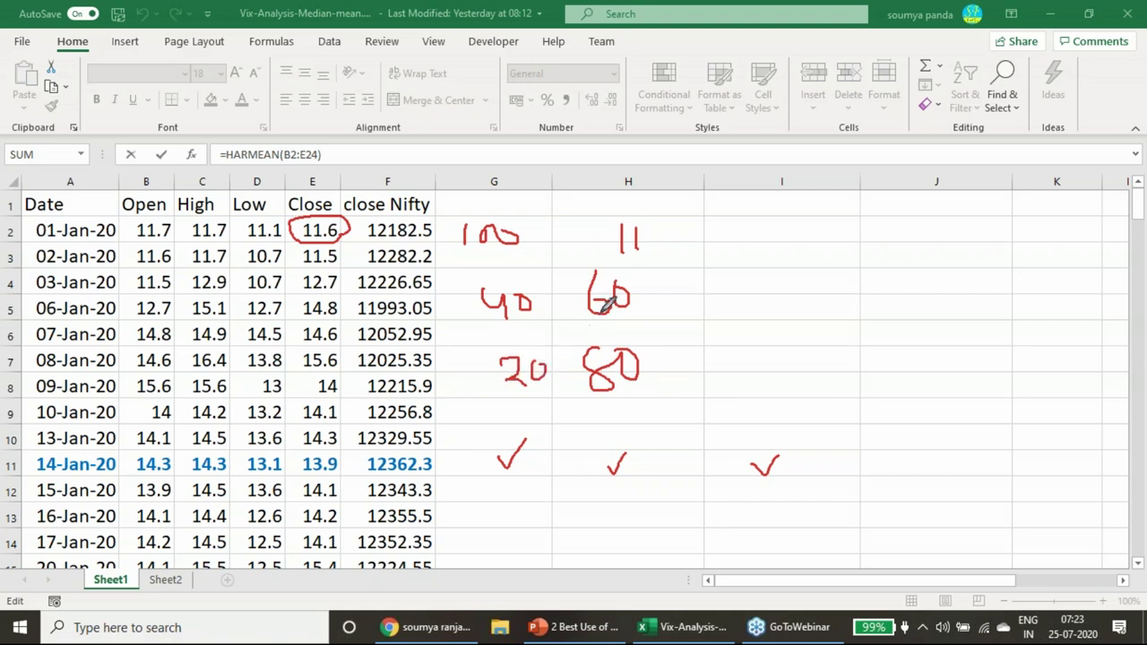
pyautogui.moveTo(648, 286); pyautogui.dragTo(655, 285)
pyautogui.moveTo(652, 343); pyautogui.dragTo(669, 329)
pyautogui.press('e')
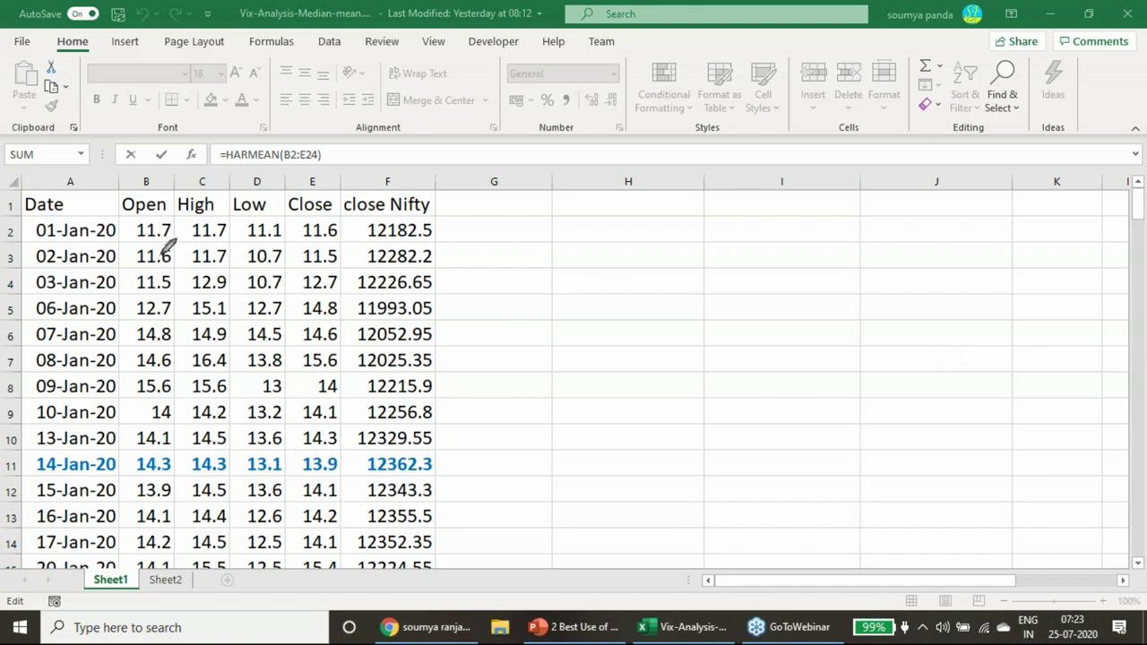
# - Mark across the 01-Jan-20 values from Open to Close with the pen and erase the mark
pyautogui.moveTo(149, 243); pyautogui.dragTo(320, 236)
pyautogui.press('e')
# - Add a red check mark above each of the three average headings over the January results in row 25
pyautogui.scroll(-3, 780, 389)
pyautogui.scroll(-2, 670, 437)
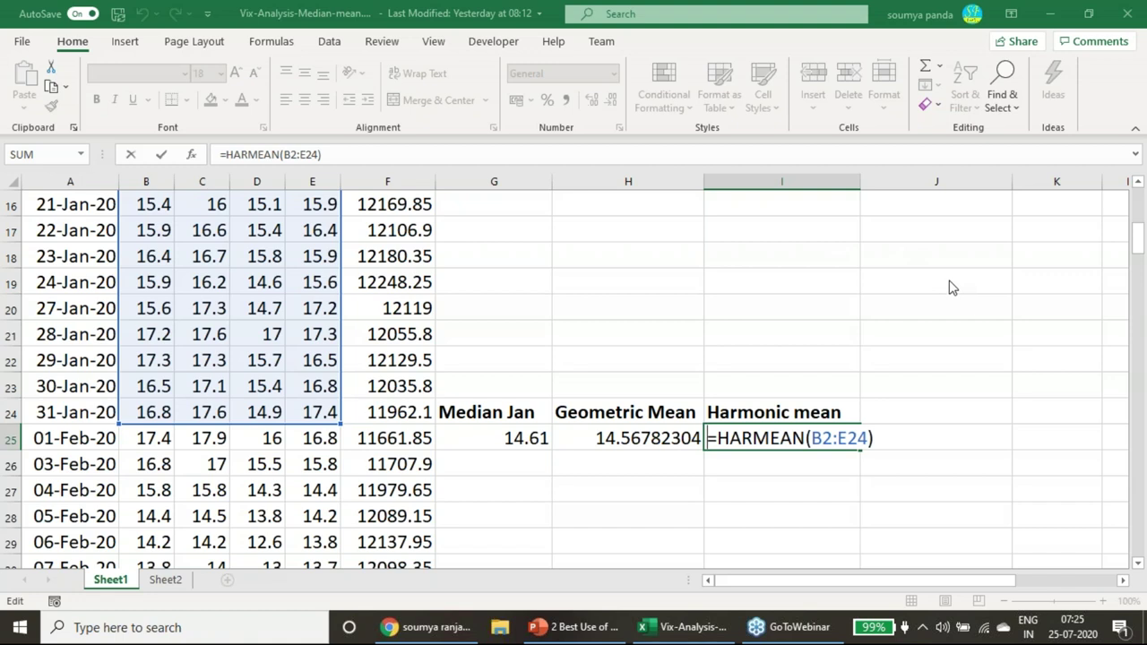
pyautogui.moveTo(525, 391)
pyautogui.mouseDown()
pyautogui.moveTo(537, 392)
pyautogui.moveTo(547, 369)
pyautogui.mouseUp()
pyautogui.moveTo(625, 381); pyautogui.dragTo(643, 378)
pyautogui.moveTo(729, 381)
pyautogui.mouseDown()
pyautogui.moveTo(740, 391)
pyautogui.moveTo(760, 364)
pyautogui.mouseUp()
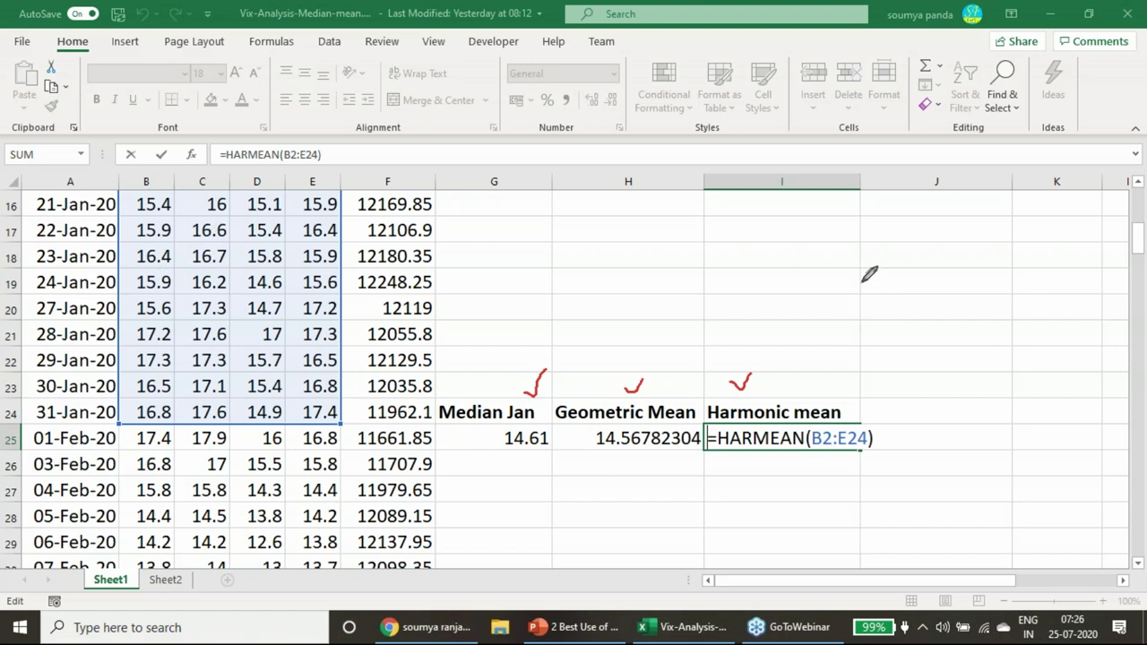
# - Sketch a double-headed arrow from a centre mark with P at one end and a loop at the other, and erase all annotations
pyautogui.moveTo(691, 249)
pyautogui.mouseDown()
pyautogui.moveTo(776, 240)
pyautogui.moveTo(768, 234)
pyautogui.moveTo(774, 250)
pyautogui.mouseUp()
pyautogui.moveTo(681, 258)
pyautogui.mouseDown()
pyautogui.moveTo(604, 260)
pyautogui.moveTo(627, 274)
pyautogui.mouseUp()
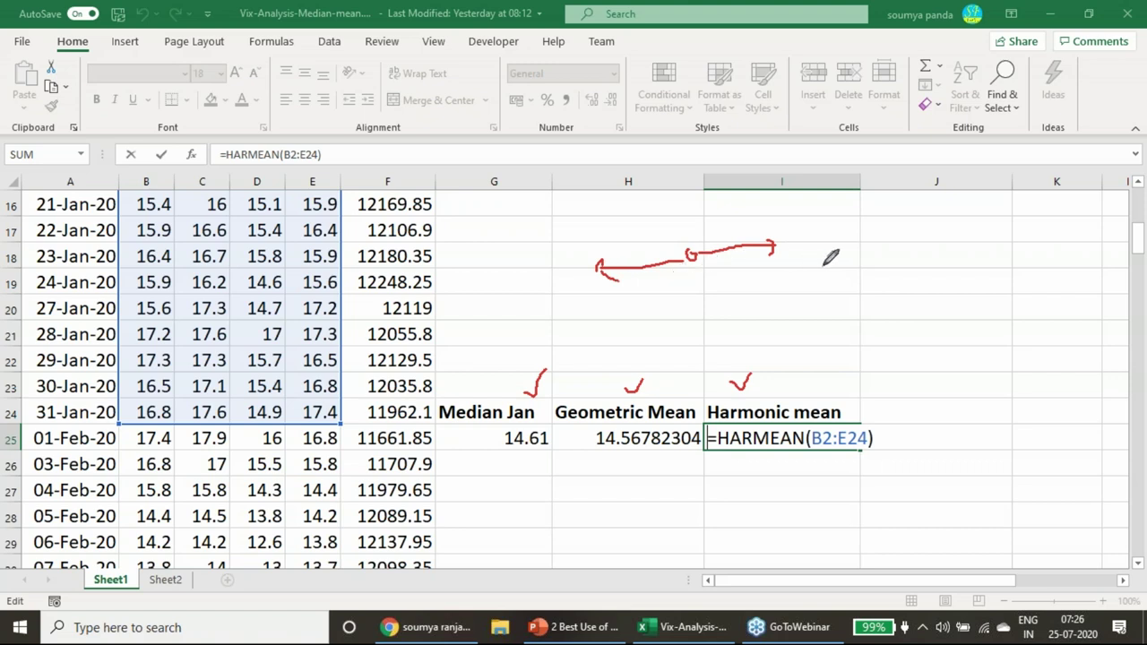
pyautogui.moveTo(693, 256); pyautogui.dragTo(688, 257)
pyautogui.moveTo(781, 236)
pyautogui.mouseDown()
pyautogui.moveTo(786, 249)
pyautogui.moveTo(792, 235)
pyautogui.moveTo(785, 241)
pyautogui.mouseUp()
pyautogui.moveTo(557, 252); pyautogui.dragTo(598, 278)
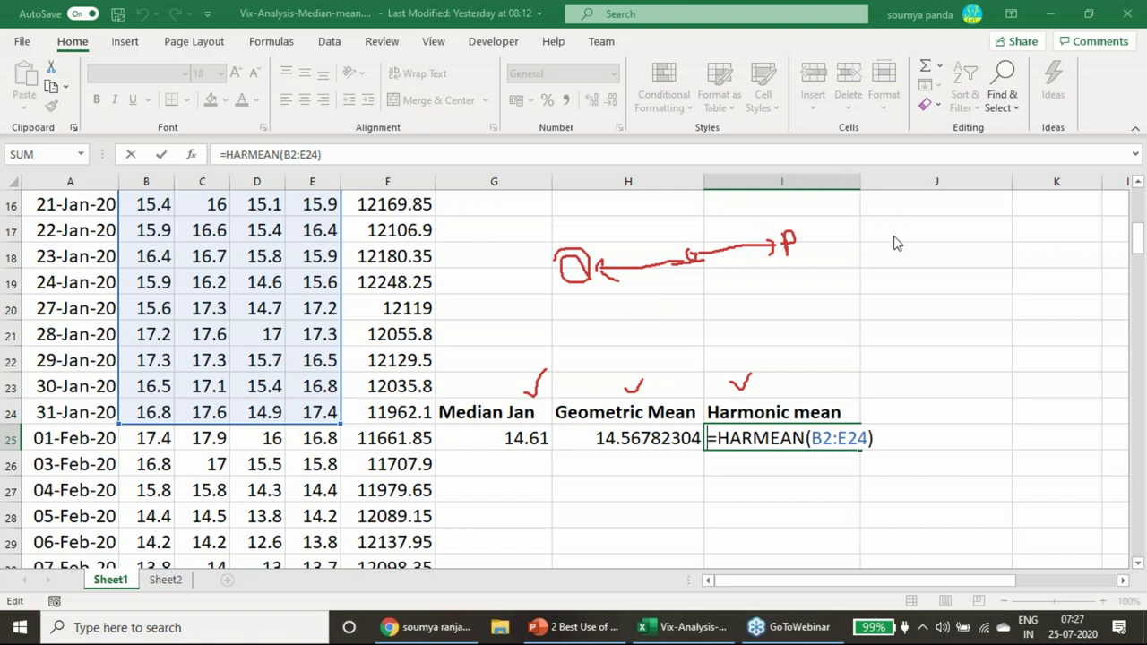
pyautogui.press('Escape')
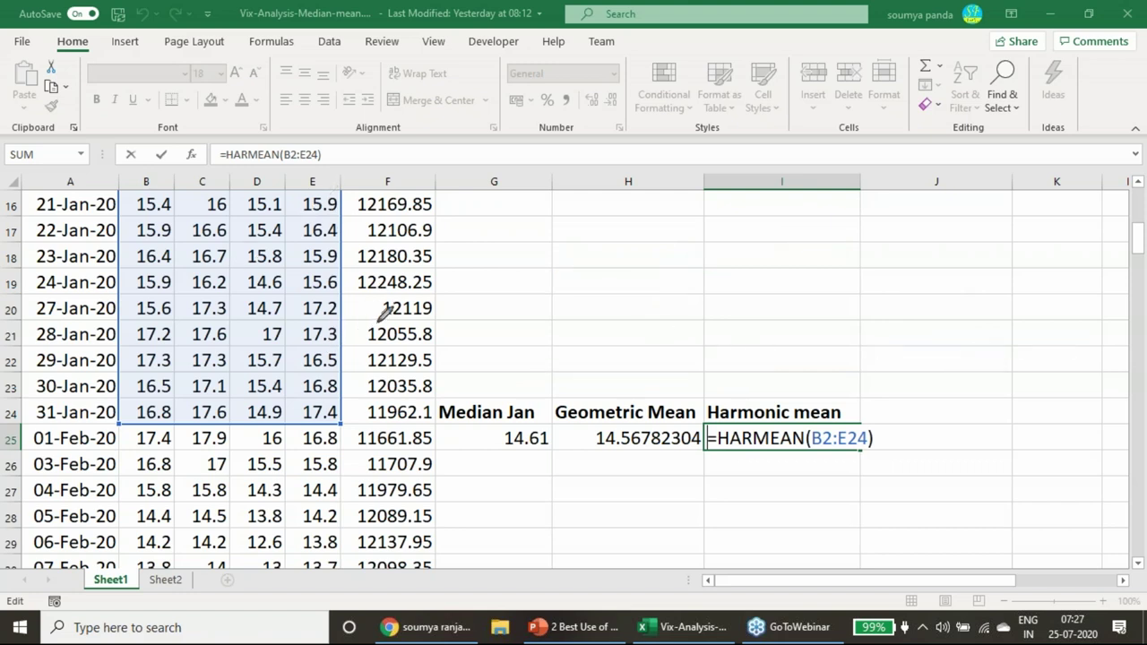
# - Sketch a rectangle over the blank cells of columns G and H and label its sides 10 and 5
pyautogui.moveTo(545, 281); pyautogui.dragTo(545, 330)
pyautogui.moveTo(545, 281)
pyautogui.mouseDown()
pyautogui.moveTo(683, 279)
pyautogui.moveTo(686, 325)
pyautogui.mouseUp()
pyautogui.moveTo(542, 330); pyautogui.dragTo(686, 324)
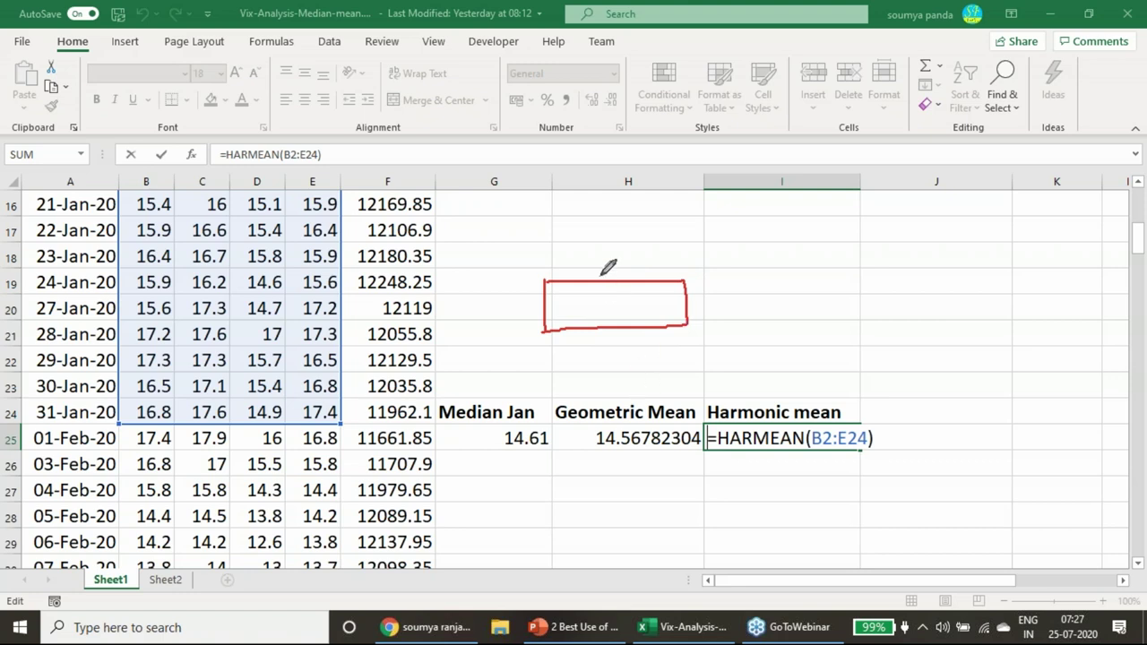
pyautogui.moveTo(596, 260)
pyautogui.mouseDown()
pyautogui.moveTo(595, 273)
pyautogui.moveTo(616, 263)
pyautogui.mouseUp()
pyautogui.moveTo(510, 307)
pyautogui.mouseDown()
pyautogui.moveTo(530, 318)
pyautogui.moveTo(504, 329)
pyautogui.moveTo(528, 305)
pyautogui.mouseUp()
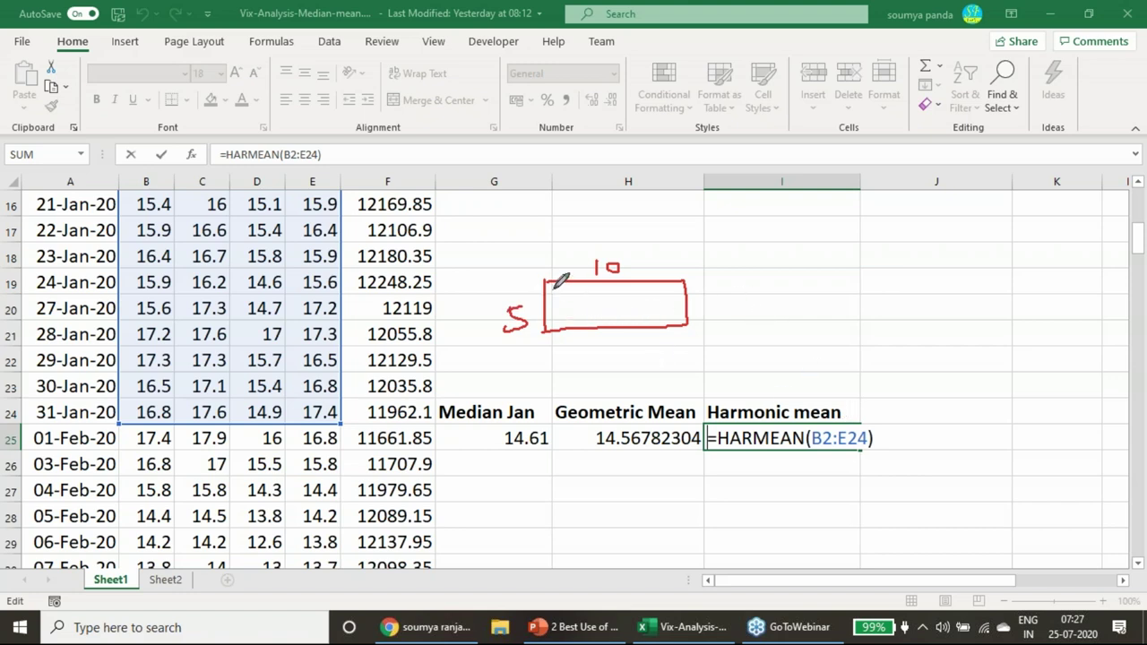
# - Hatch the rectangle's interior, sketch a square beside it, and erase all annotations
pyautogui.moveTo(547, 267)
pyautogui.mouseDown()
pyautogui.moveTo(572, 323)
pyautogui.moveTo(688, 314)
pyautogui.mouseUp()
pyautogui.moveTo(634, 288); pyautogui.dragTo(661, 313)
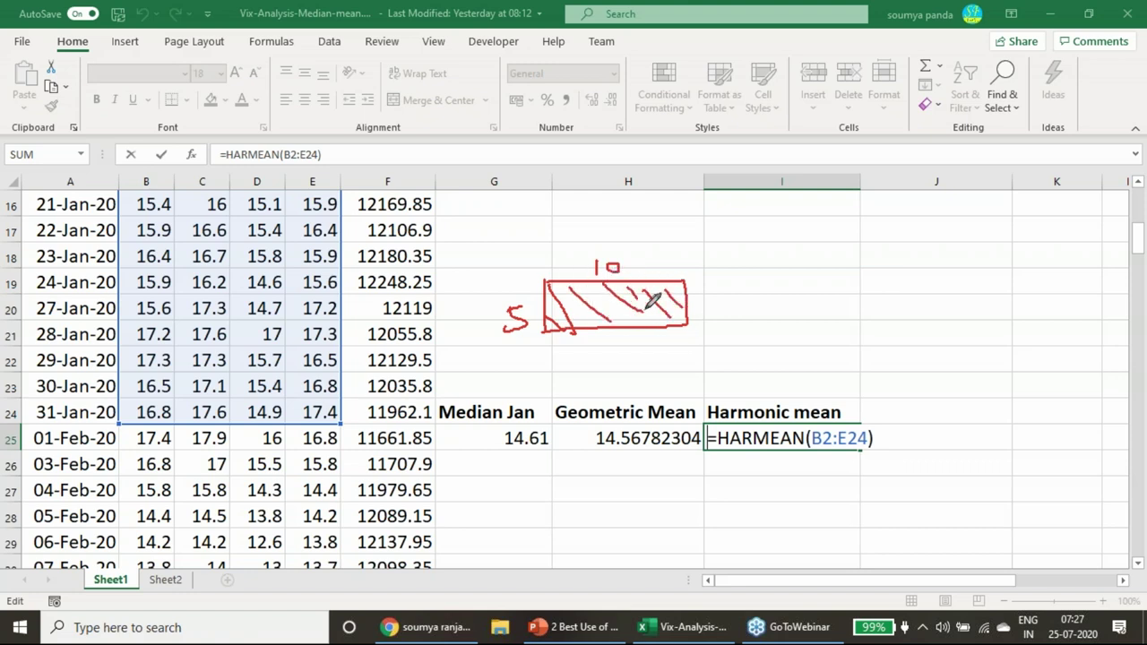
pyautogui.moveTo(593, 280); pyautogui.dragTo(634, 312)
pyautogui.moveTo(722, 269); pyautogui.dragTo(733, 326)
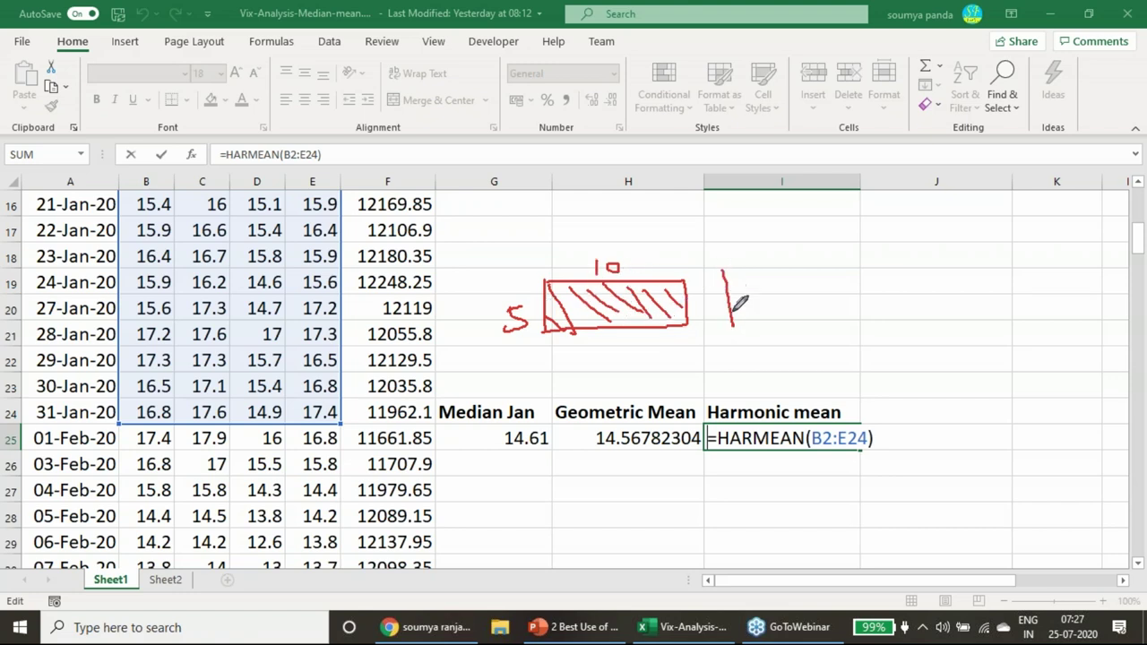
pyautogui.moveTo(723, 266)
pyautogui.mouseDown()
pyautogui.moveTo(771, 259)
pyautogui.moveTo(782, 287)
pyautogui.moveTo(733, 324)
pyautogui.mouseUp()
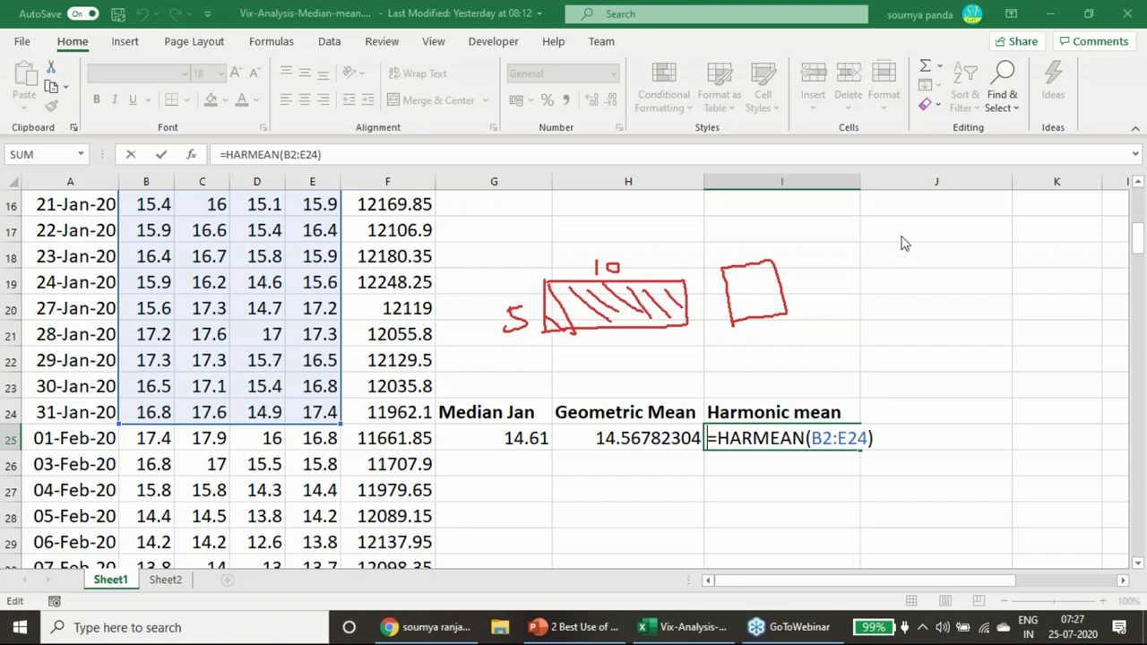
pyautogui.press('Escape')
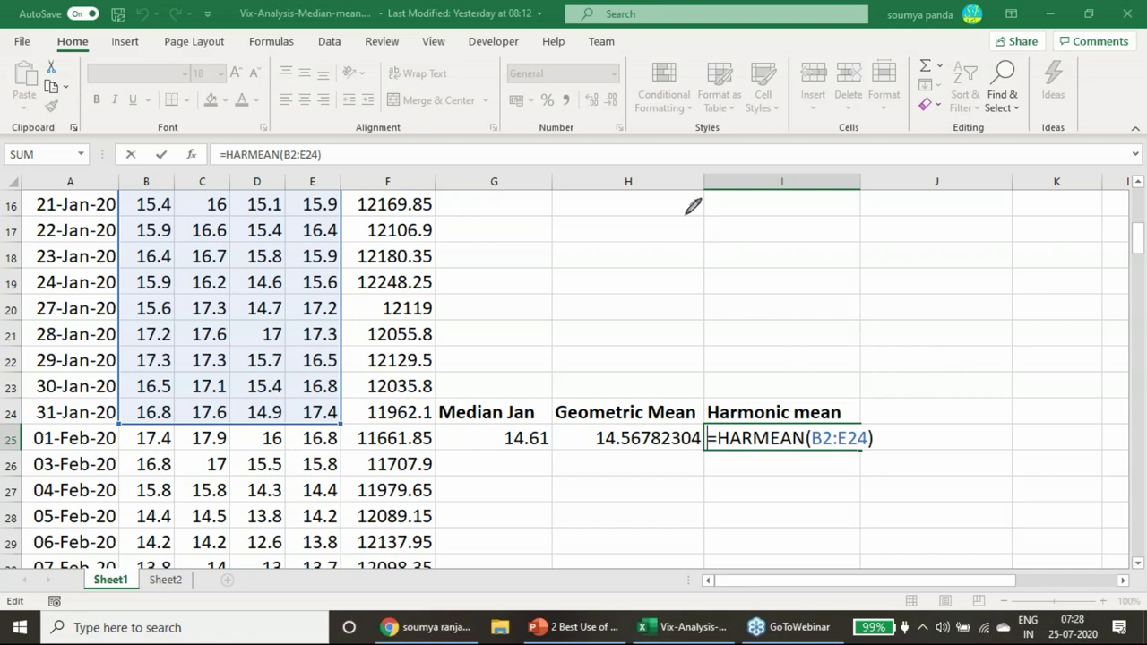
# - Sketch a pendulum swinging to both sides over columns H and I and add direction arrows next to it
pyautogui.moveTo(678, 196)
pyautogui.mouseDown()
pyautogui.moveTo(678, 269)
pyautogui.moveTo(656, 281)
pyautogui.moveTo(738, 266)
pyautogui.moveTo(722, 284)
pyautogui.mouseUp()
pyautogui.moveTo(642, 284)
pyautogui.mouseDown()
pyautogui.moveTo(609, 281)
pyautogui.moveTo(618, 278)
pyautogui.mouseUp()
pyautogui.moveTo(742, 260)
pyautogui.mouseDown()
pyautogui.moveTo(752, 267)
pyautogui.moveTo(744, 279)
pyautogui.mouseUp()
pyautogui.moveTo(683, 195); pyautogui.dragTo(752, 259)
pyautogui.moveTo(681, 194)
pyautogui.mouseDown()
pyautogui.moveTo(638, 227)
pyautogui.moveTo(612, 272)
pyautogui.mouseUp()
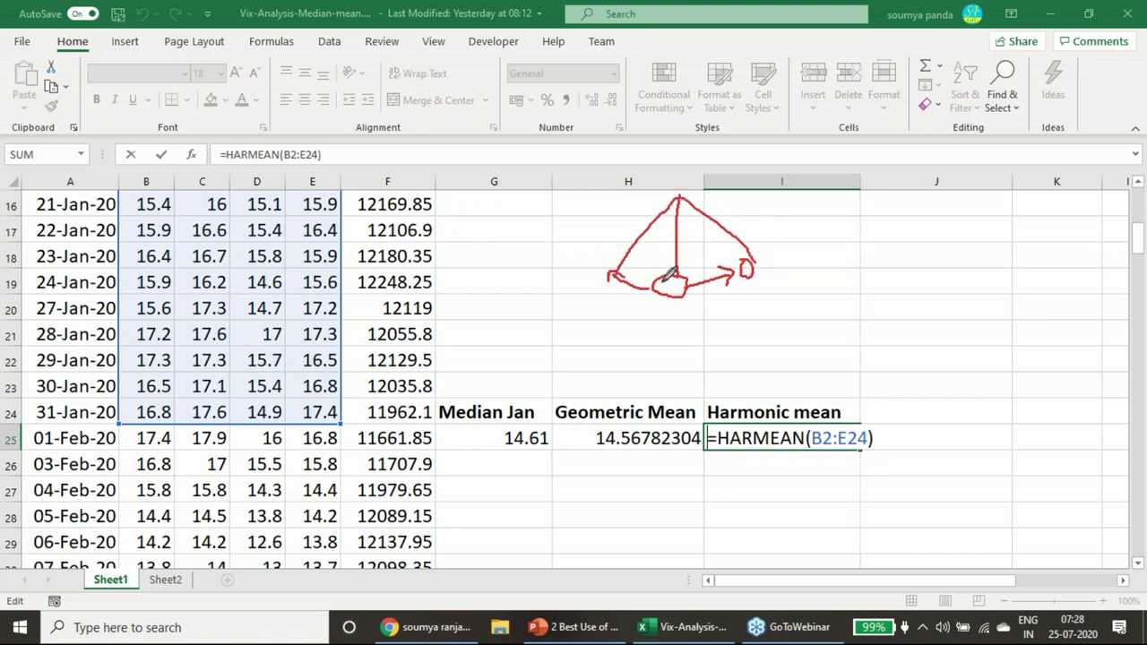
pyautogui.moveTo(616, 263)
pyautogui.mouseDown()
pyautogui.moveTo(594, 272)
pyautogui.moveTo(611, 276)
pyautogui.mouseUp()
pyautogui.moveTo(482, 325)
pyautogui.mouseDown()
pyautogui.moveTo(519, 286)
pyautogui.moveTo(528, 308)
pyautogui.mouseUp()
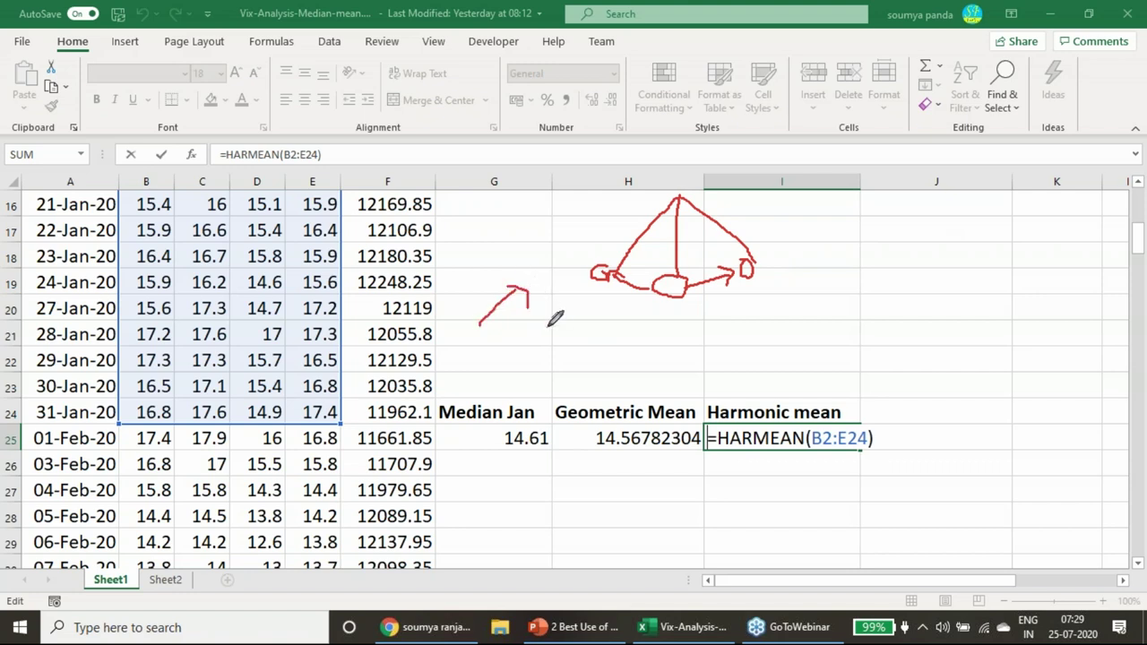
pyautogui.moveTo(565, 287)
pyautogui.mouseDown()
pyautogui.moveTo(570, 354)
pyautogui.moveTo(584, 332)
pyautogui.mouseUp()
pyautogui.moveTo(567, 254)
pyautogui.mouseDown()
pyautogui.moveTo(570, 268)
pyautogui.moveTo(610, 233)
pyautogui.mouseUp()
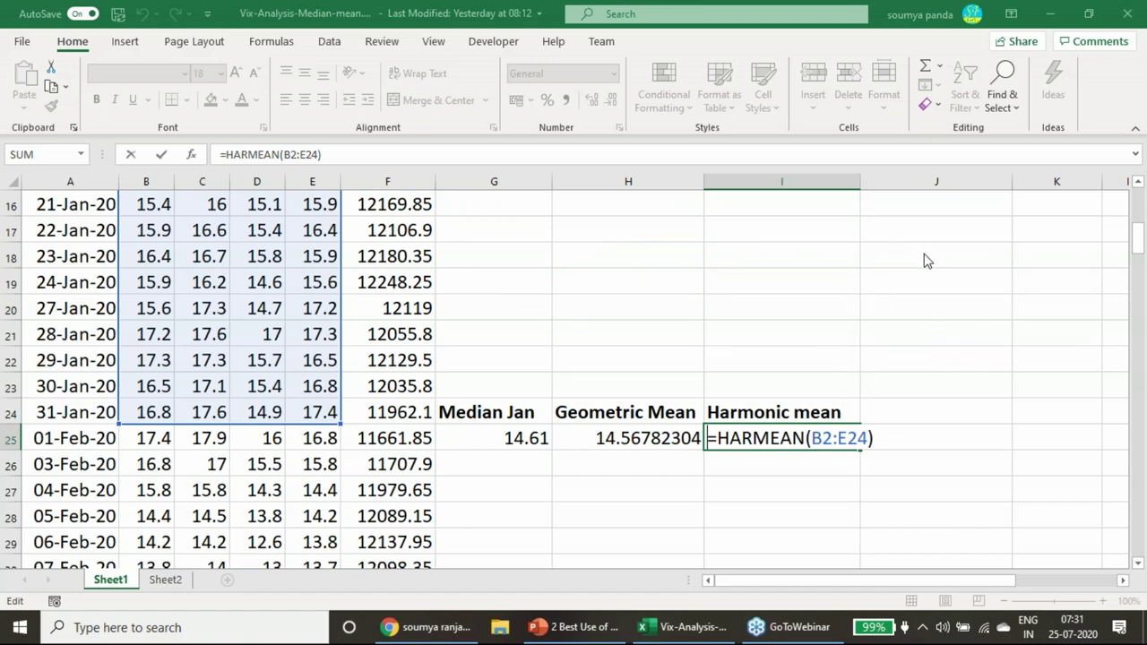
# - Cancel the formula edit in I25 and select the empty cell I23
pyautogui.click(842, 376)
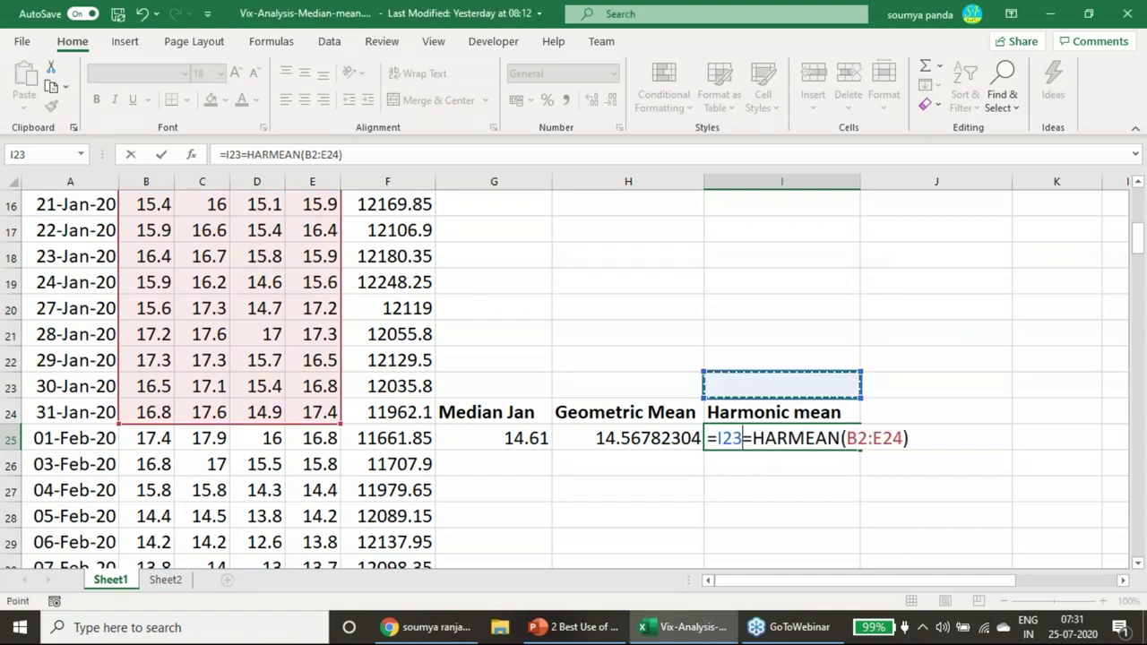
pyautogui.press('Escape')
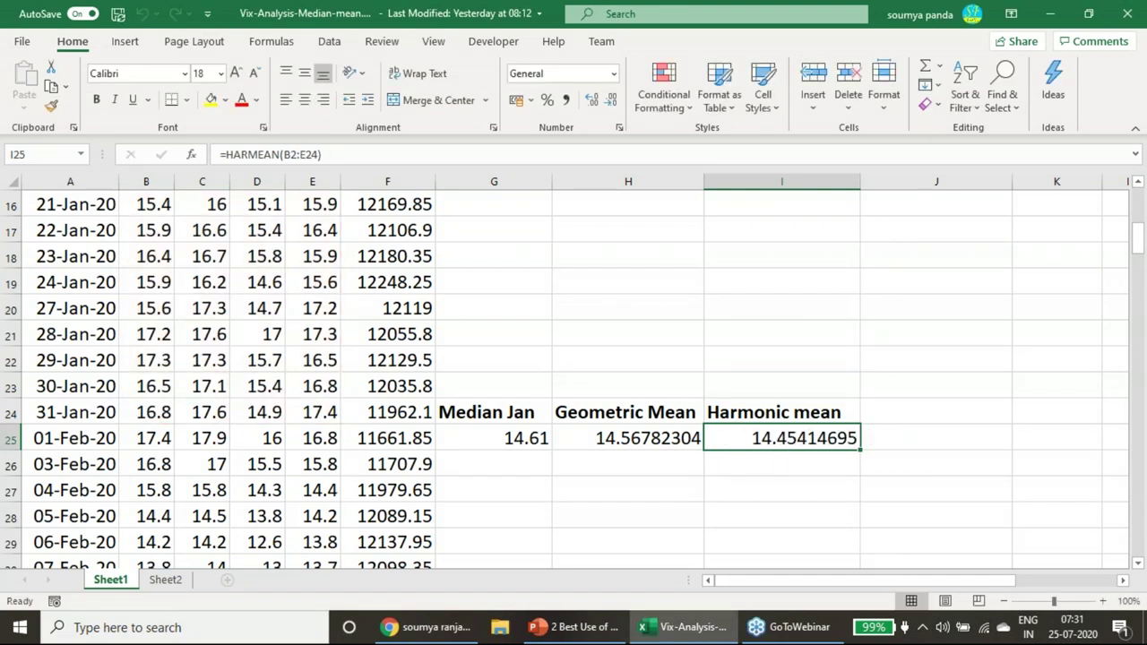
pyautogui.click(807, 384)
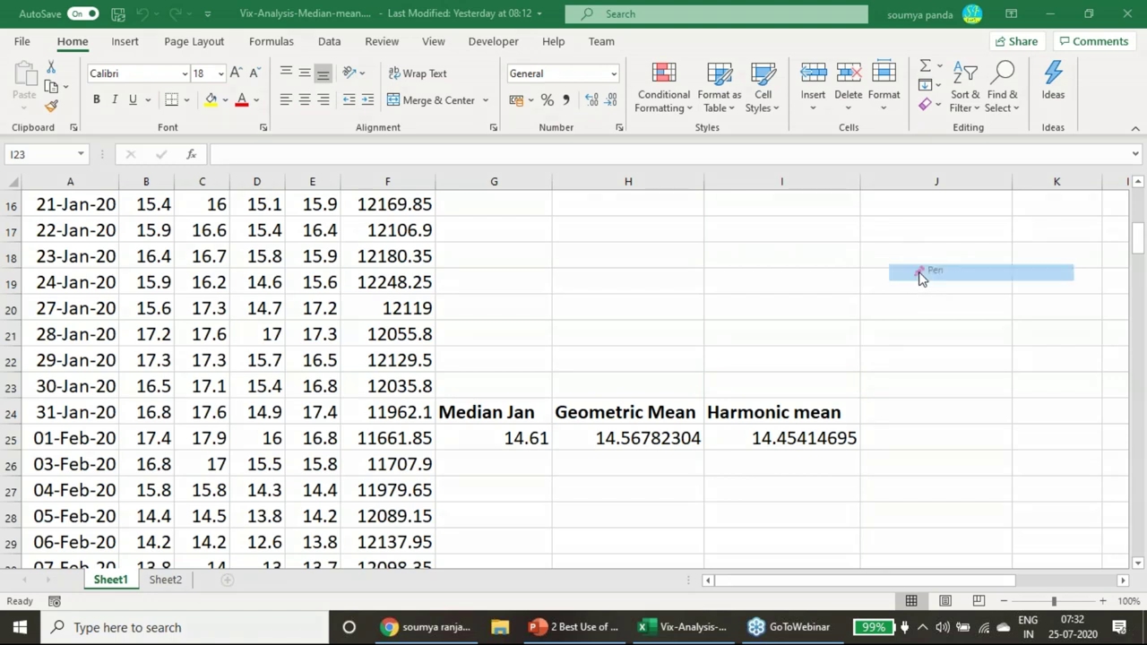
# - Handwrite "30 = 70%" with 21 beneath it over the blank cells, and erase the annotations
pyautogui.moveTo(524, 263)
pyautogui.mouseDown()
pyautogui.moveTo(545, 269)
pyautogui.moveTo(537, 288)
pyautogui.moveTo(572, 255)
pyautogui.moveTo(622, 266)
pyautogui.moveTo(724, 251)
pyautogui.moveTo(723, 283)
pyautogui.moveTo(763, 255)
pyautogui.moveTo(779, 285)
pyautogui.mouseUp()
pyautogui.click(794, 265)
pyautogui.moveTo(609, 294)
pyautogui.mouseDown()
pyautogui.moveTo(630, 292)
pyautogui.moveTo(638, 314)
pyautogui.moveTo(661, 306)
pyautogui.mouseUp()
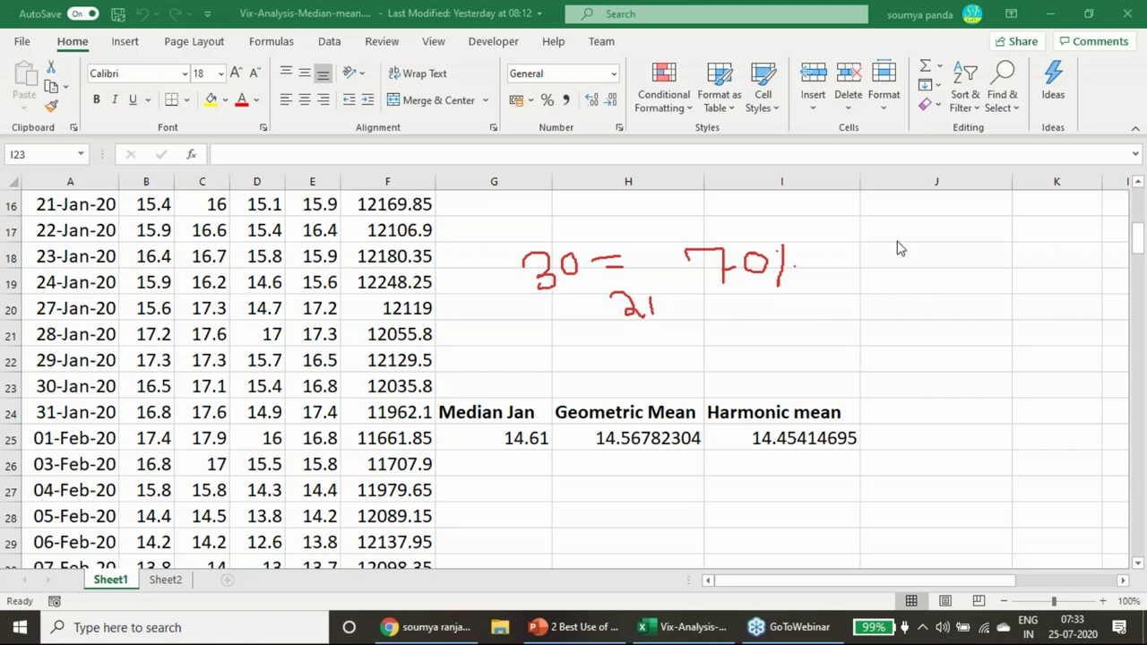
pyautogui.press('e')
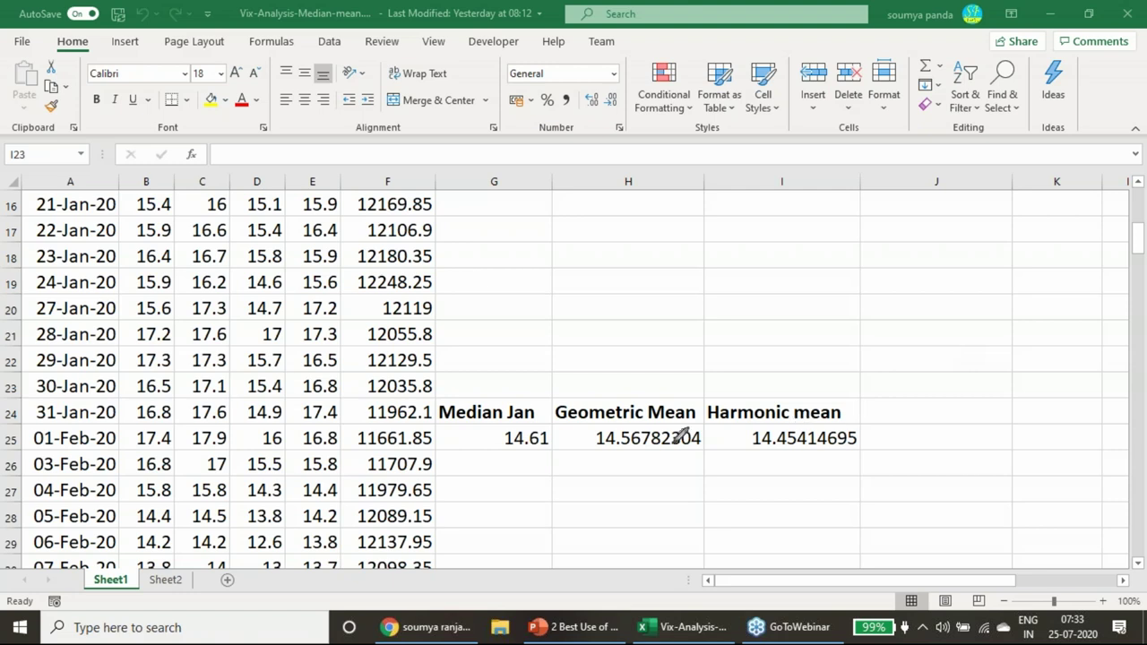
# - Circle the January median, geometric mean and harmonic mean values in row 25, and erase the annotations
pyautogui.moveTo(556, 451)
pyautogui.mouseDown()
pyautogui.moveTo(491, 430)
pyautogui.moveTo(557, 437)
pyautogui.mouseUp()
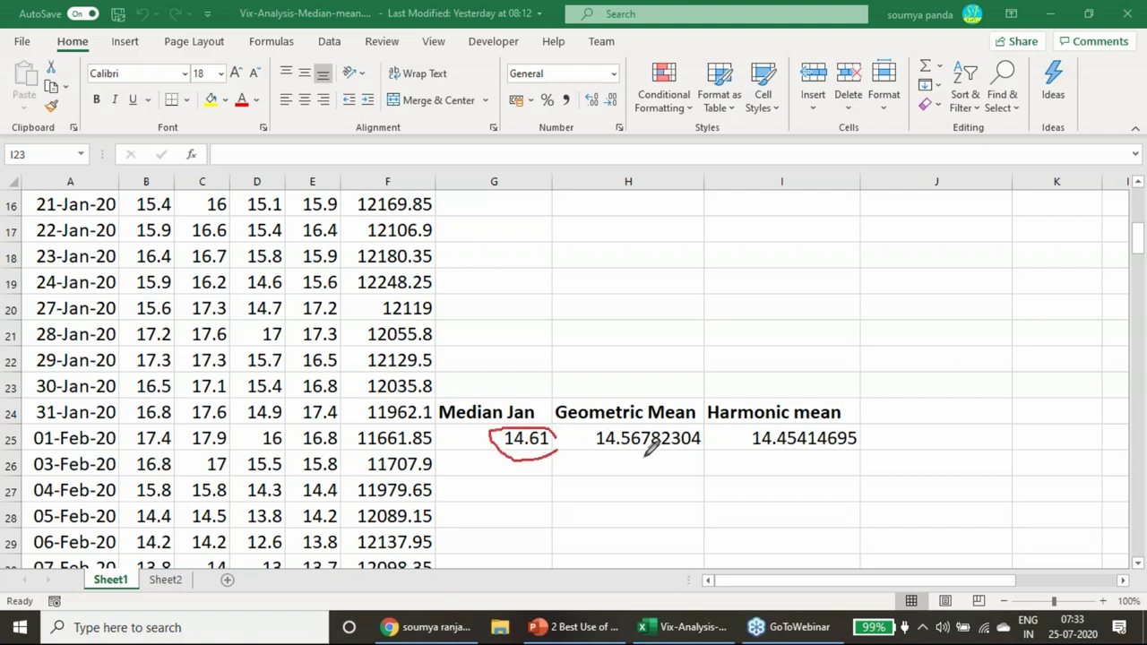
pyautogui.moveTo(686, 464)
pyautogui.mouseDown()
pyautogui.moveTo(602, 423)
pyautogui.moveTo(699, 422)
pyautogui.mouseUp()
pyautogui.moveTo(791, 462)
pyautogui.mouseDown()
pyautogui.moveTo(776, 457)
pyautogui.moveTo(844, 414)
pyautogui.moveTo(809, 463)
pyautogui.mouseUp()
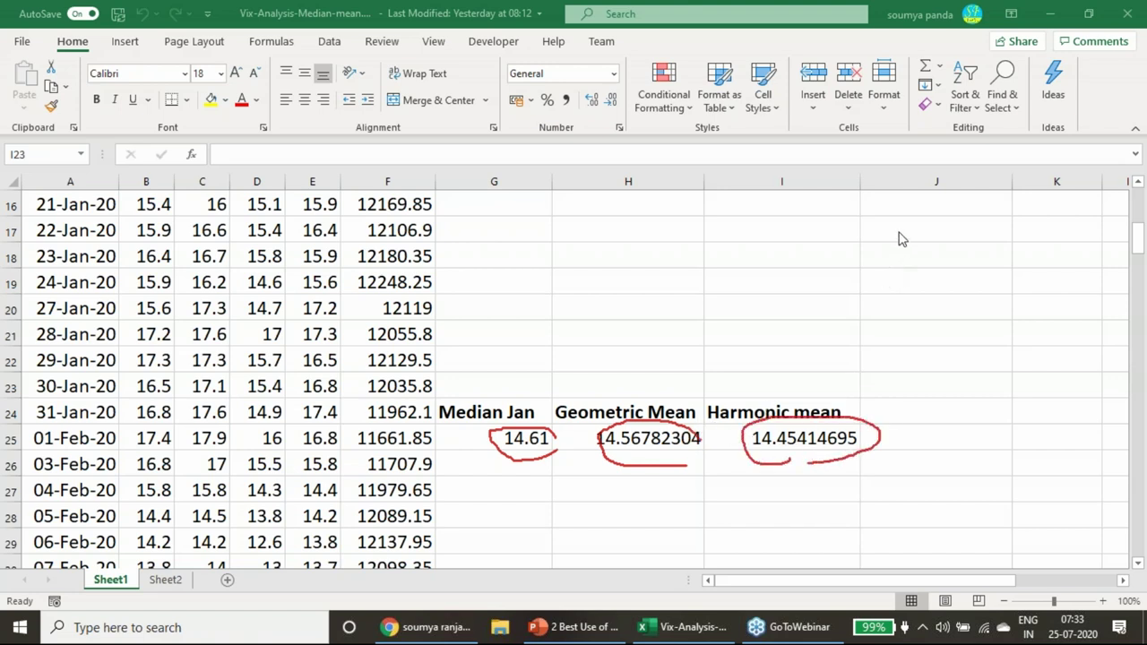
pyautogui.press('Escape')
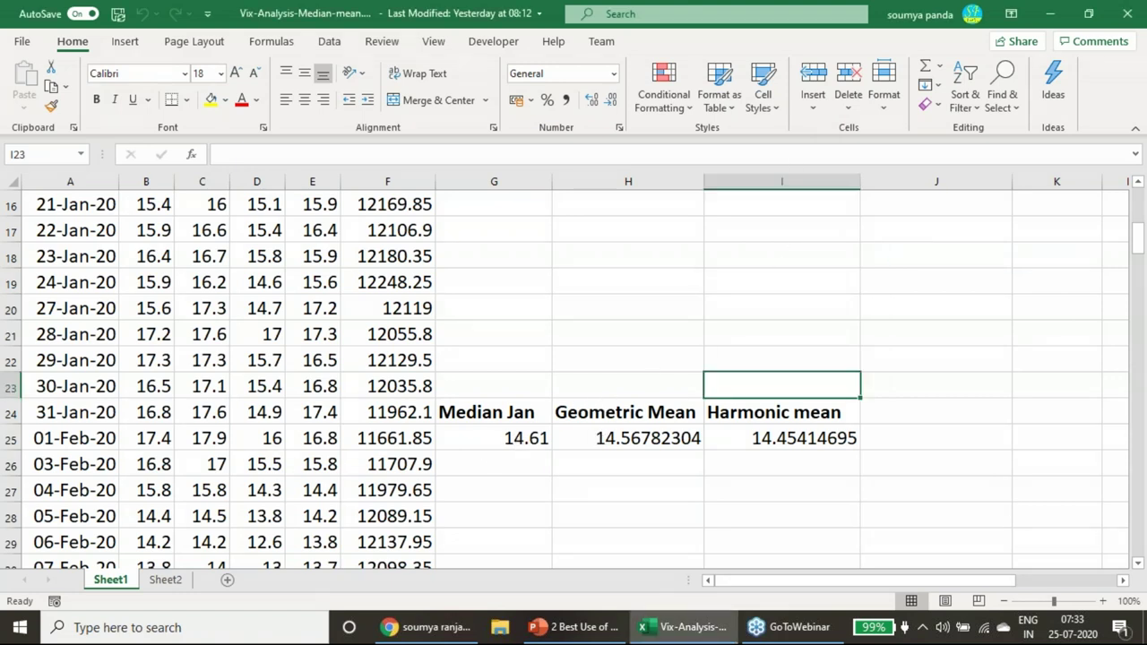
# - Inspect the formulas behind the January median, geometric mean and harmonic mean in G25:I25, leaving G25 selected
pyautogui.doubleClick(502, 438)
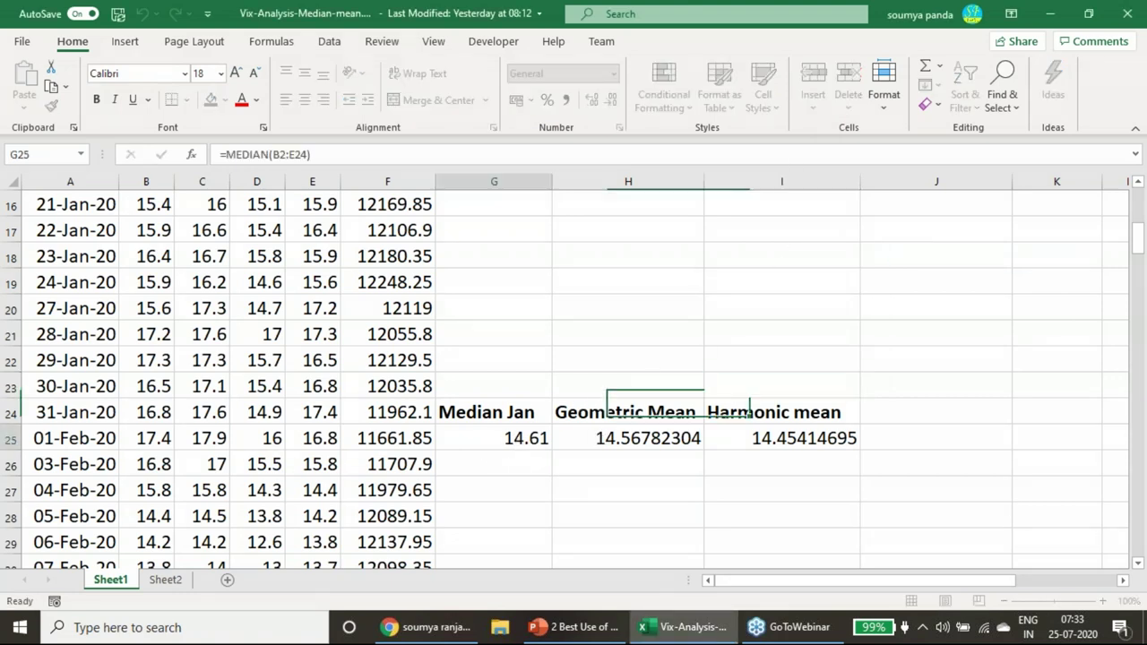
pyautogui.press('Escape')
pyautogui.doubleClick(627, 438)
pyautogui.press('Escape')
pyautogui.doubleClick(749, 440)
pyautogui.press('Escape')
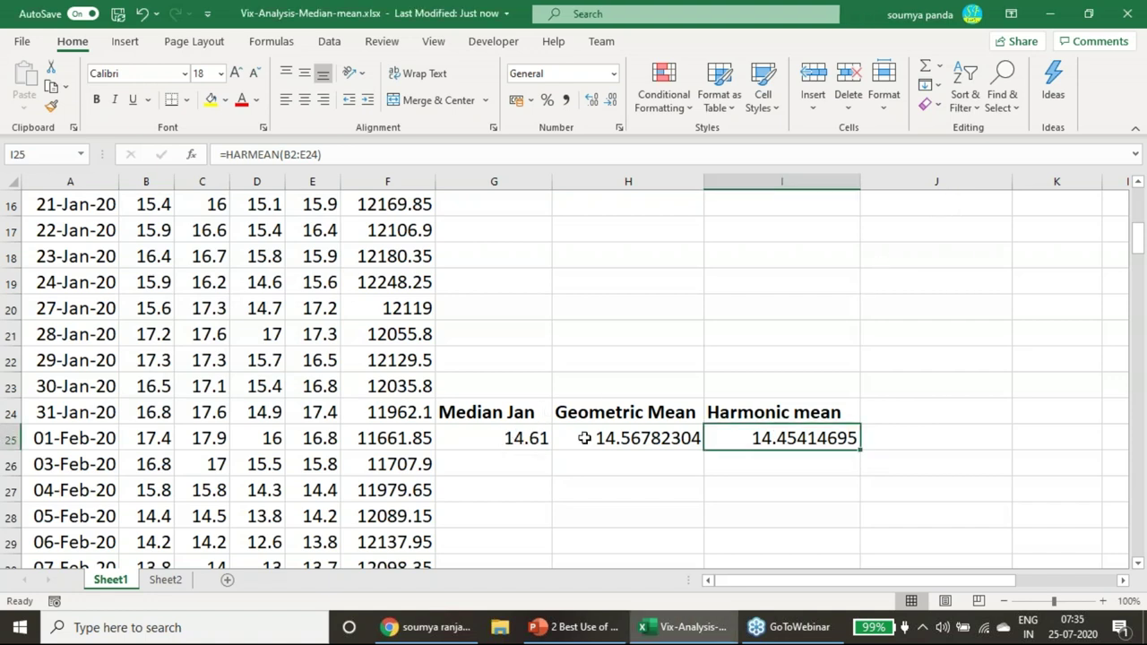
pyautogui.click(615, 440)
pyautogui.click(509, 439)
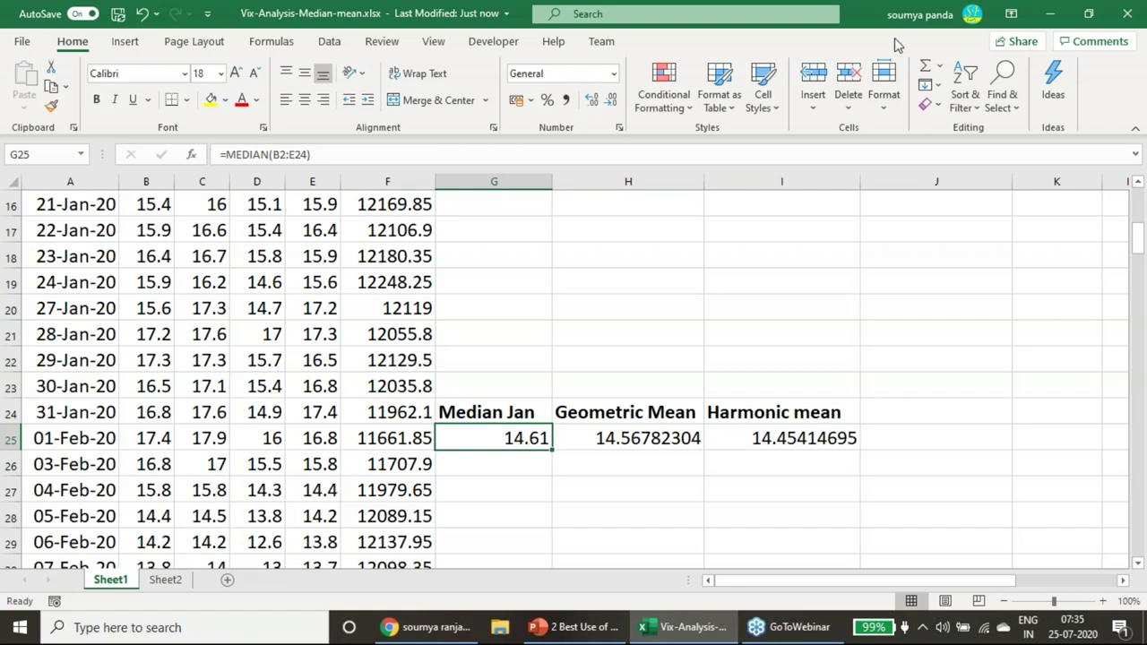
# - Review the January VIX rows from 01-Jan-20 to 31-Jan-20 and select the median cell G25
pyautogui.scroll(5, 369, 269)
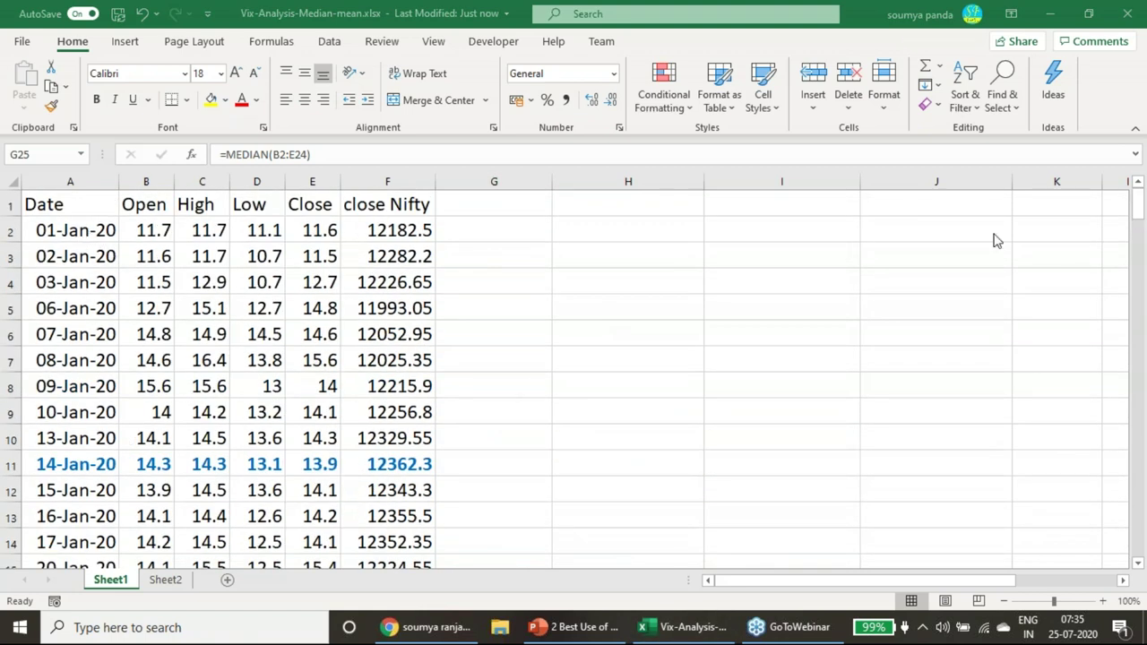
pyautogui.scroll(-4, 529, 311)
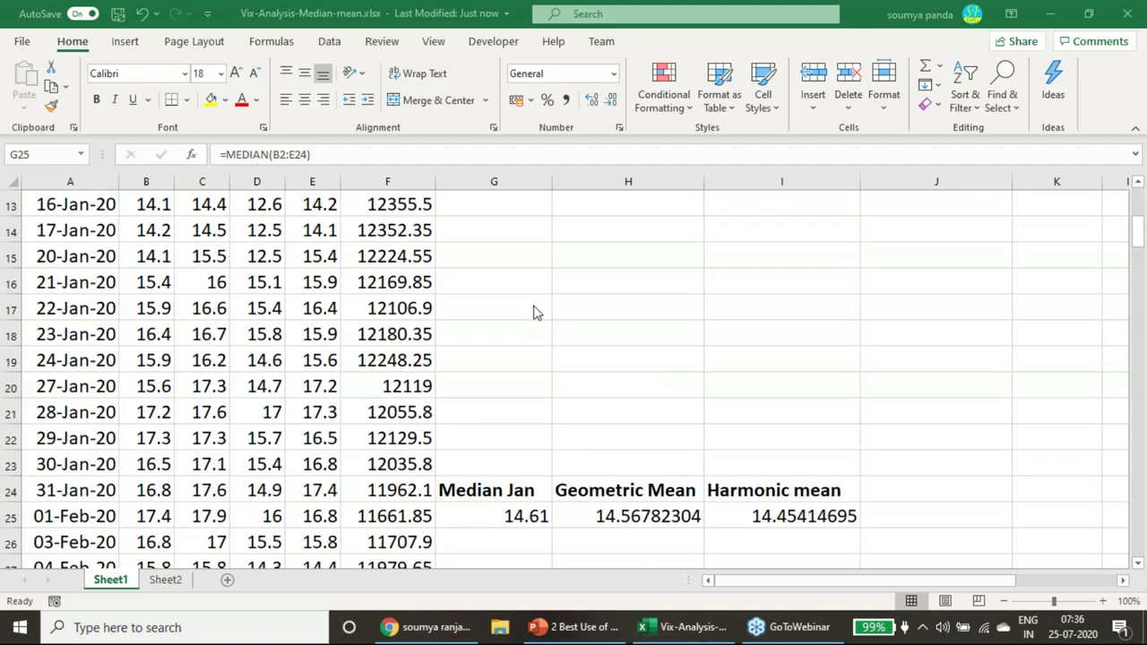
pyautogui.scroll(3, 58, 322)
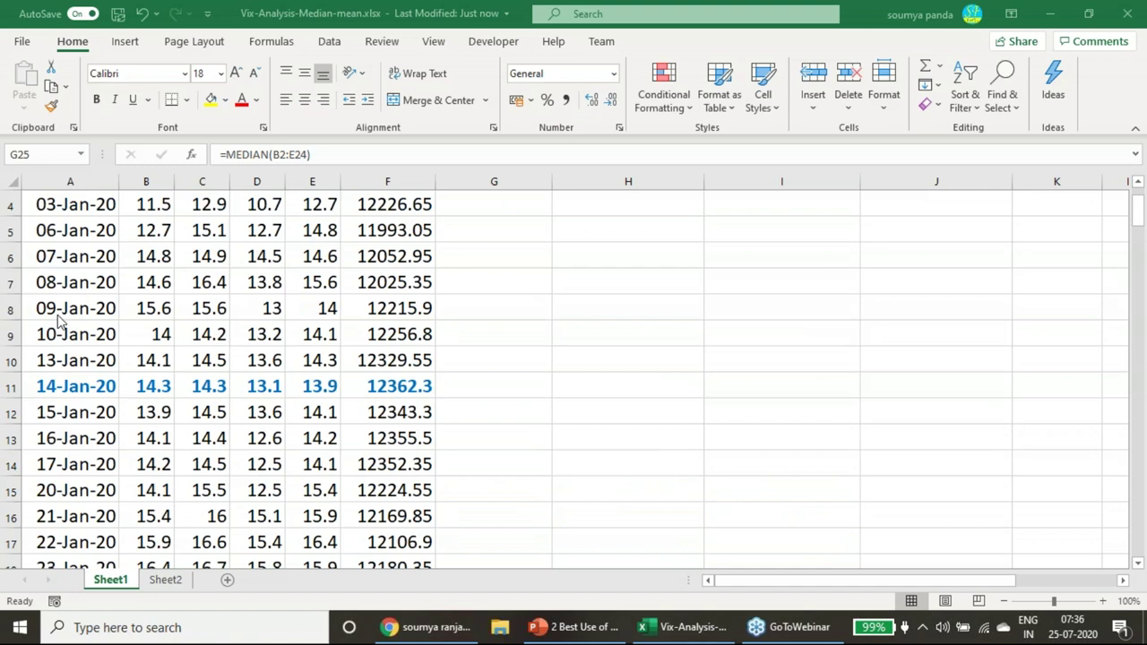
pyautogui.scroll(1, 57, 314)
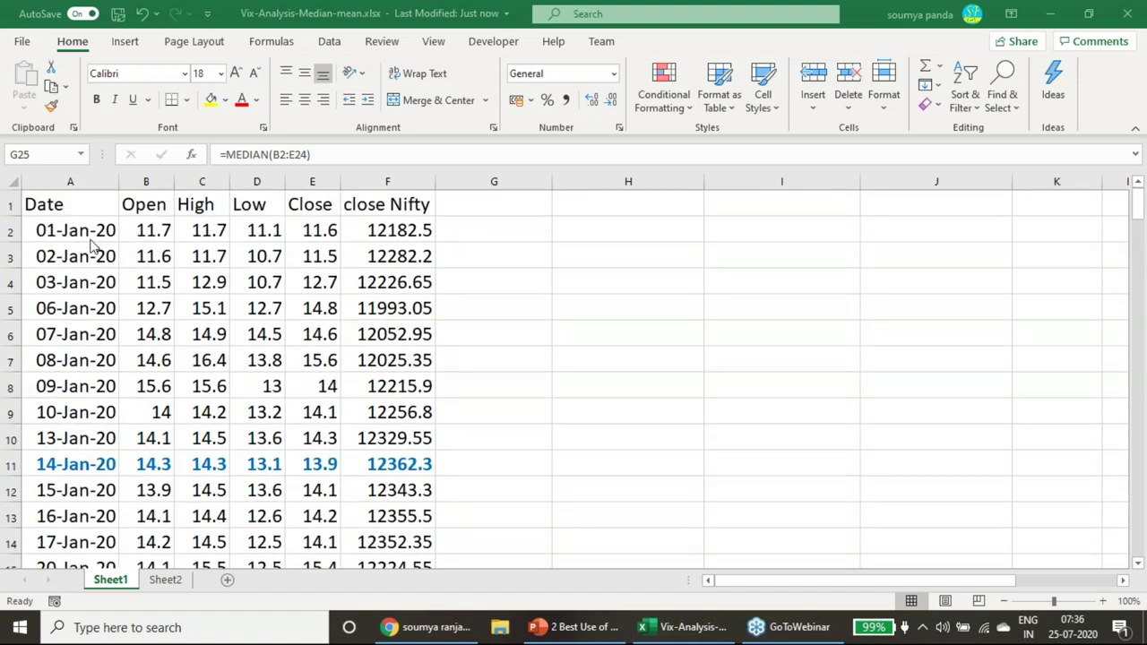
pyautogui.scroll(-4, 107, 254)
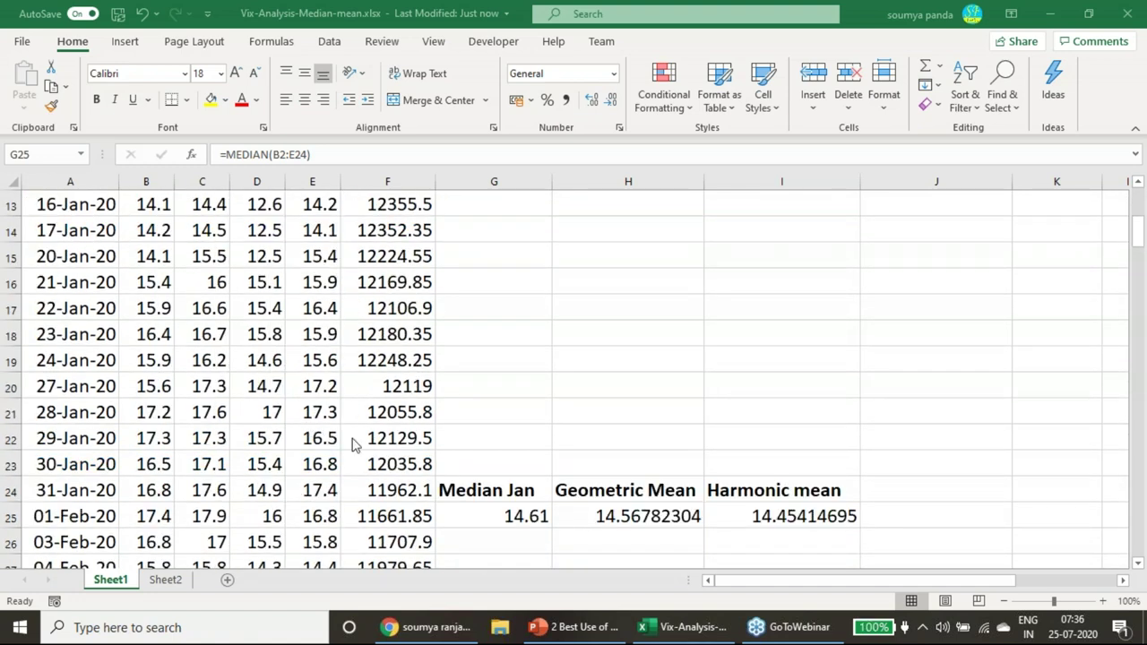
pyautogui.click(518, 520)
pyautogui.scroll(-2, 560, 481)
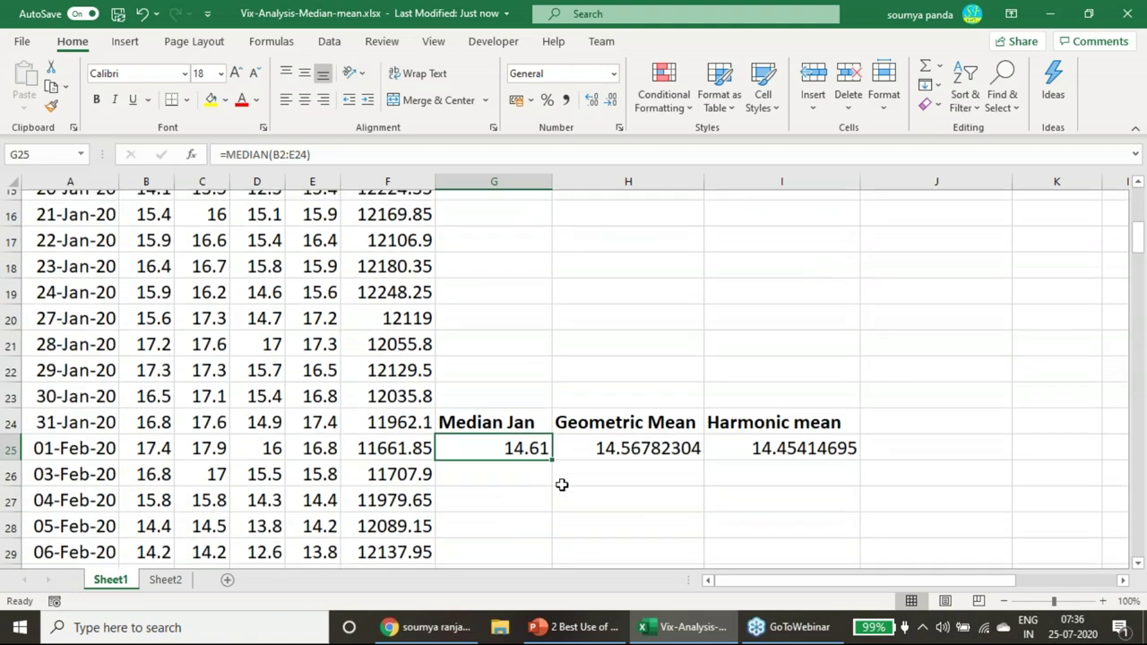
# - Circle the January median with arrows pointing up and down from it, and draw a check mark above each of the three headings
pyautogui.click(1132, 238)
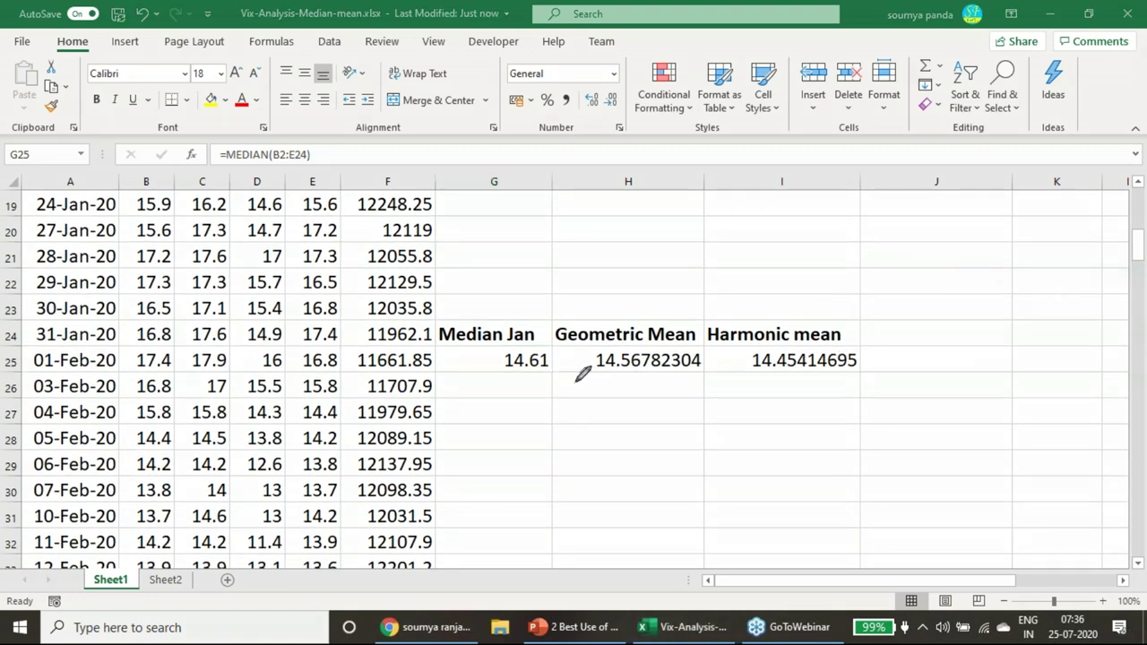
pyautogui.moveTo(541, 374)
pyautogui.mouseDown()
pyautogui.moveTo(505, 378)
pyautogui.moveTo(520, 349)
pyautogui.moveTo(559, 351)
pyautogui.moveTo(534, 382)
pyautogui.moveTo(549, 439)
pyautogui.moveTo(555, 419)
pyautogui.mouseUp()
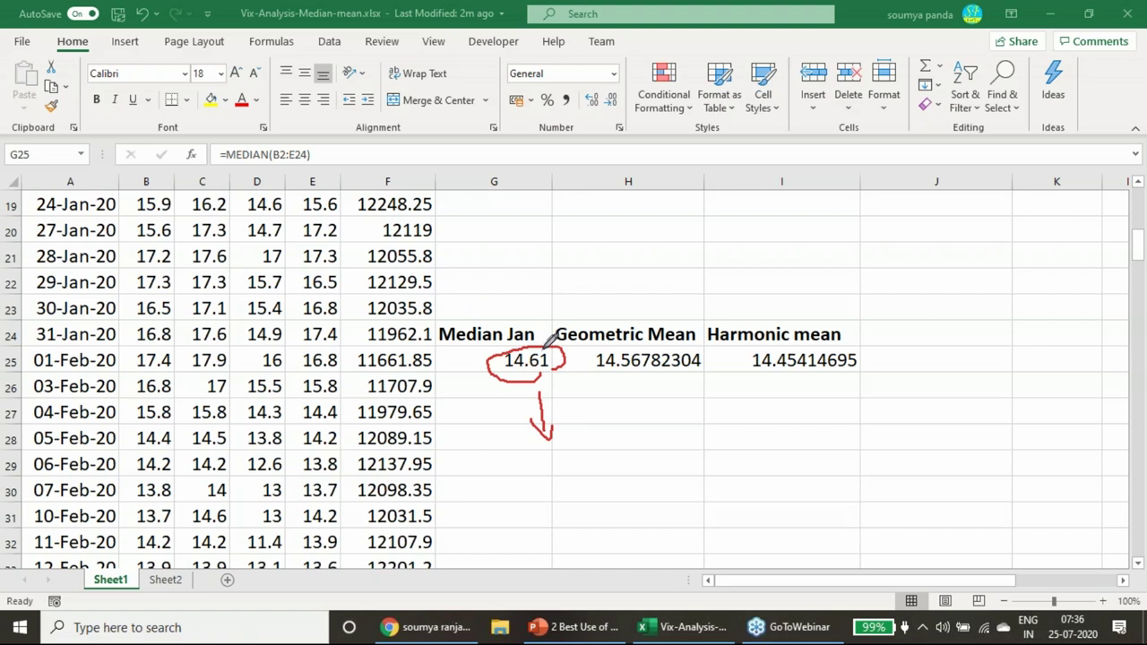
pyautogui.moveTo(563, 351)
pyautogui.mouseDown()
pyautogui.moveTo(576, 284)
pyautogui.moveTo(592, 291)
pyautogui.mouseUp()
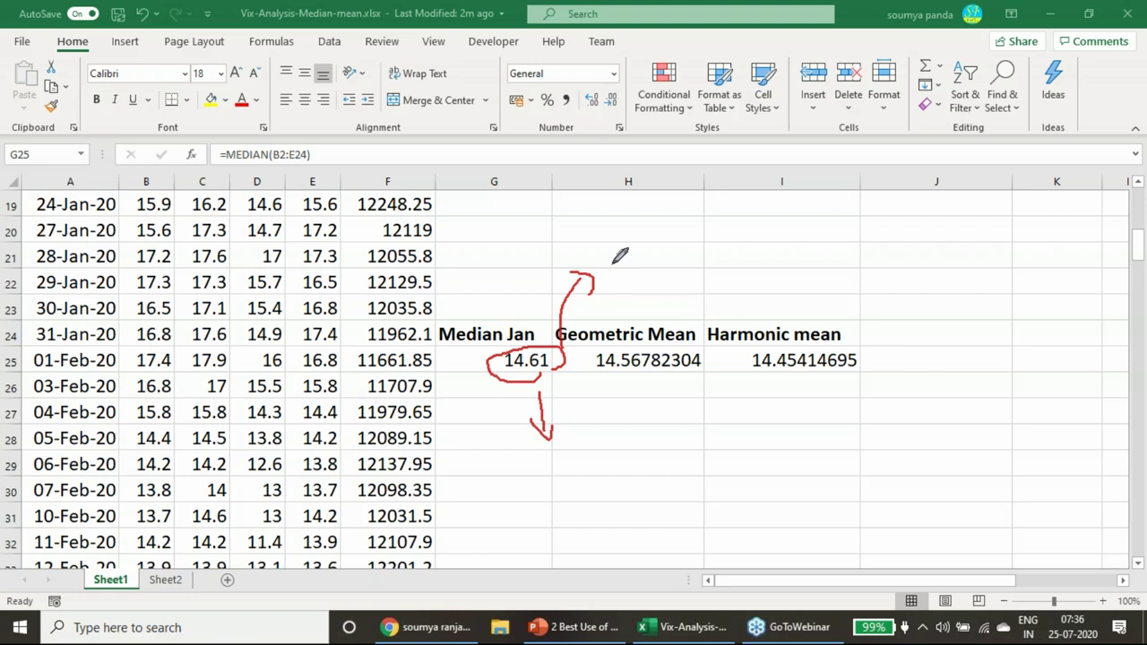
pyautogui.moveTo(504, 291); pyautogui.dragTo(523, 285)
pyautogui.moveTo(616, 309); pyautogui.dragTo(634, 298)
pyautogui.moveTo(734, 304); pyautogui.dragTo(749, 298)
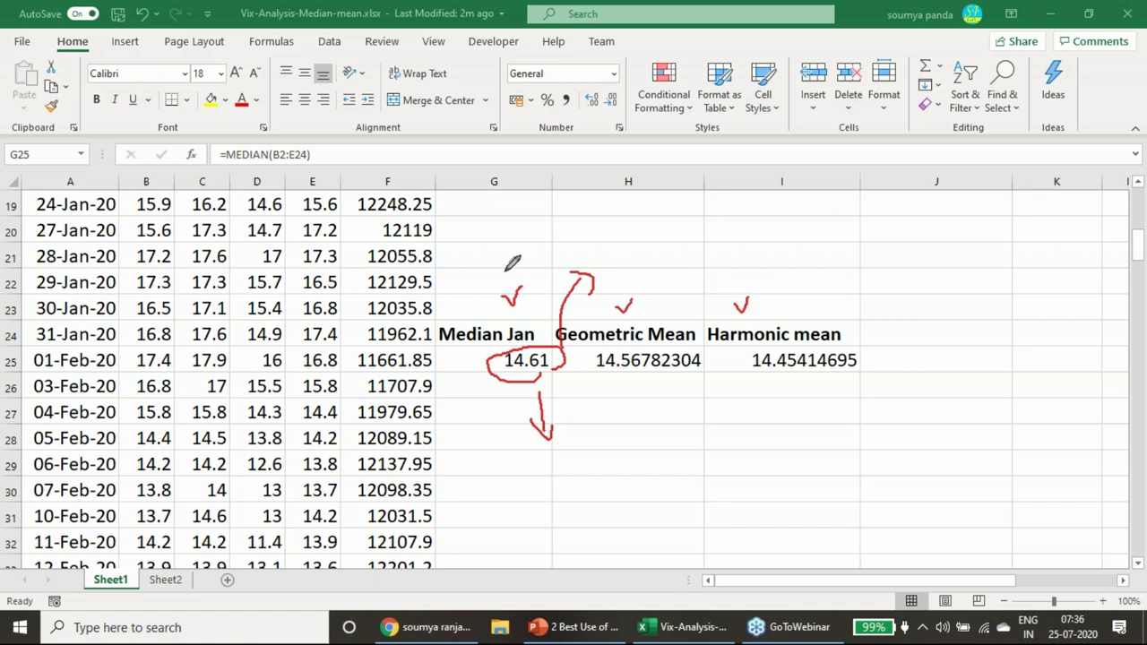
# - Handwrite "SL" above the median, underline "Harmonic" with an "H" above it, and erase all annotations
pyautogui.moveTo(493, 259); pyautogui.dragTo(503, 269)
pyautogui.moveTo(740, 342); pyautogui.dragTo(772, 339)
pyautogui.moveTo(792, 262)
pyautogui.mouseDown()
pyautogui.moveTo(794, 286)
pyautogui.moveTo(815, 276)
pyautogui.mouseUp()
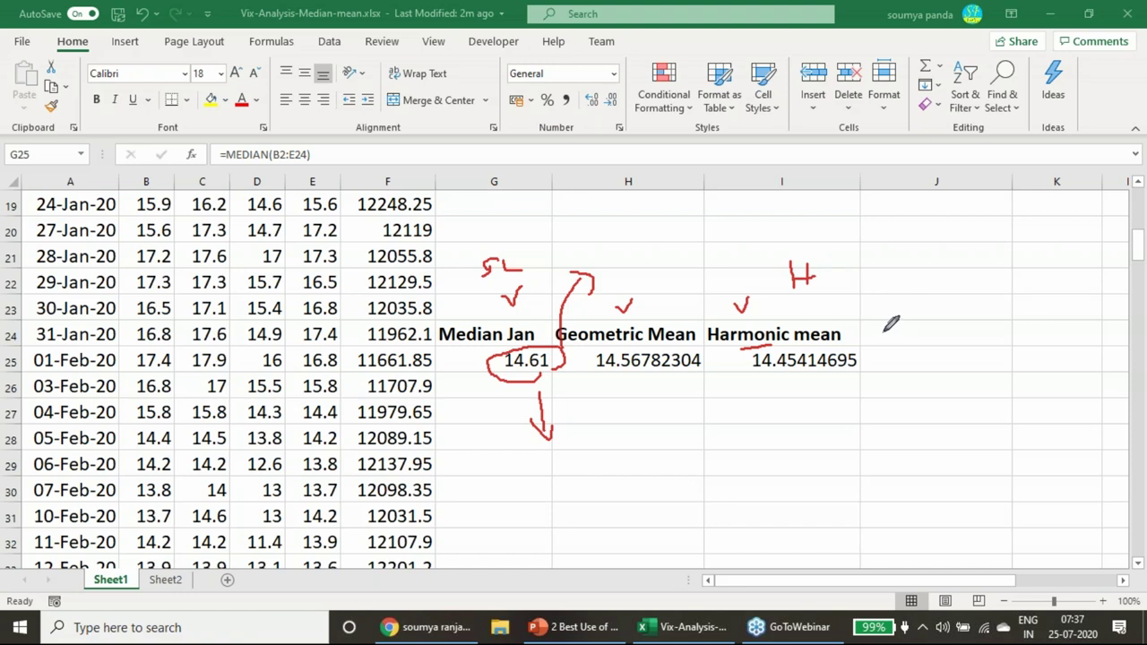
pyautogui.moveTo(641, 270); pyautogui.dragTo(639, 303)
pyautogui.press('e')
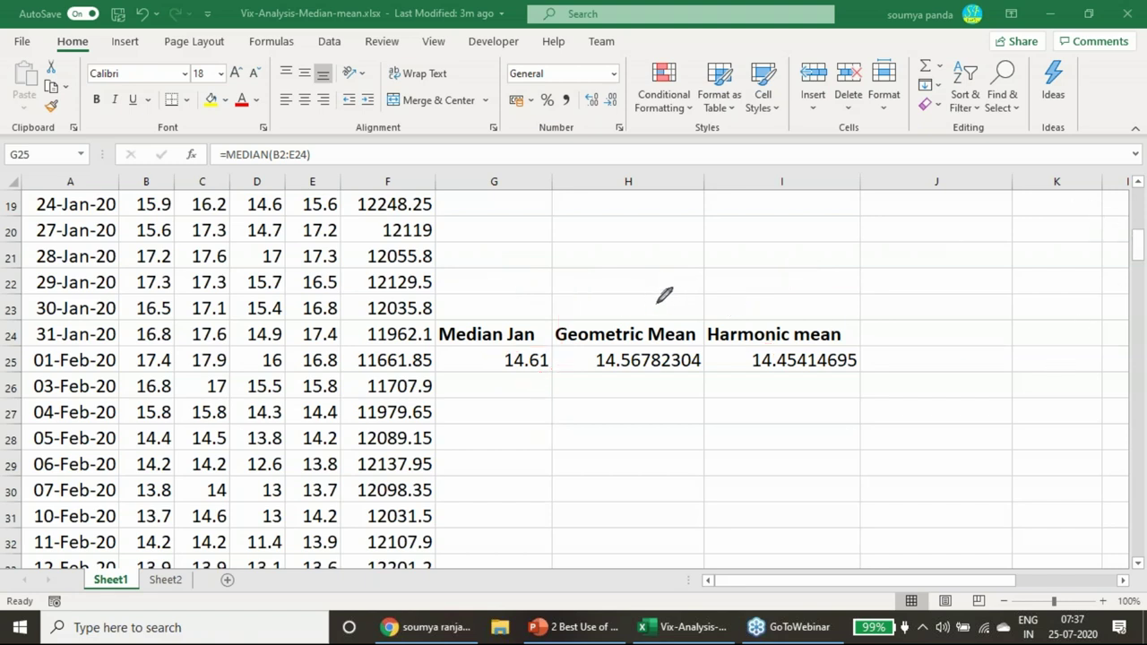
# - Handwrite "1/3" and a circled 10 above the harmonic mean, "2/3=20" above the geometric mean and "30" above the median
pyautogui.moveTo(762, 237); pyautogui.dragTo(762, 267)
pyautogui.moveTo(789, 245)
pyautogui.mouseDown()
pyautogui.moveTo(773, 299)
pyautogui.moveTo(811, 269)
pyautogui.moveTo(817, 285)
pyautogui.moveTo(795, 301)
pyautogui.mouseUp()
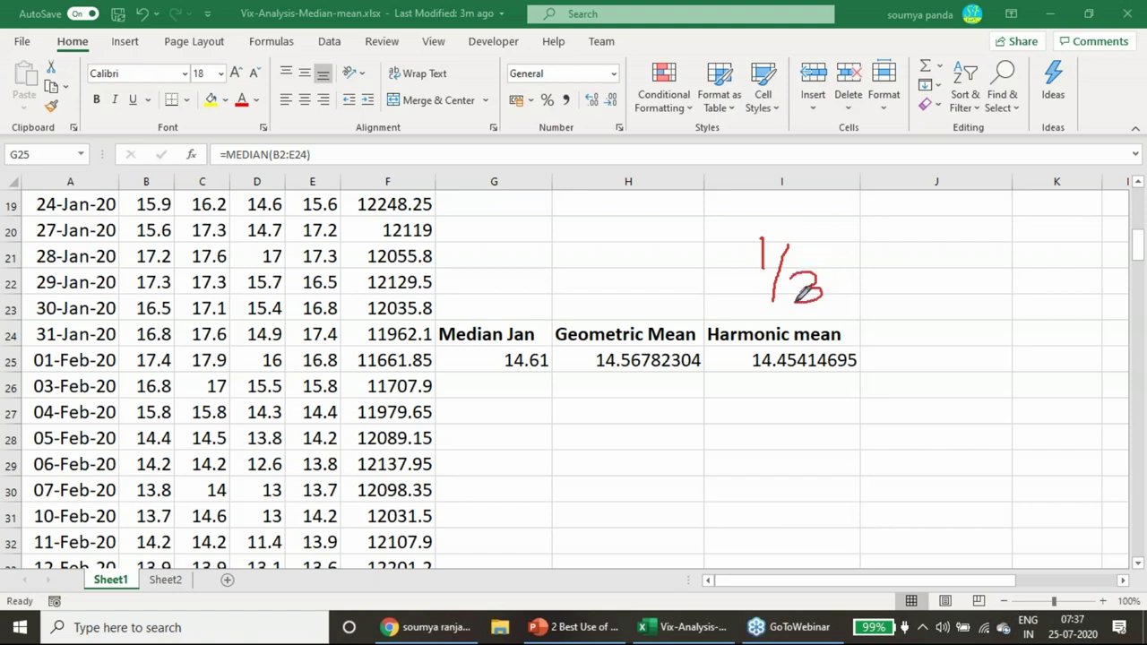
pyautogui.moveTo(868, 264)
pyautogui.mouseDown()
pyautogui.moveTo(869, 294)
pyautogui.moveTo(899, 274)
pyautogui.mouseUp()
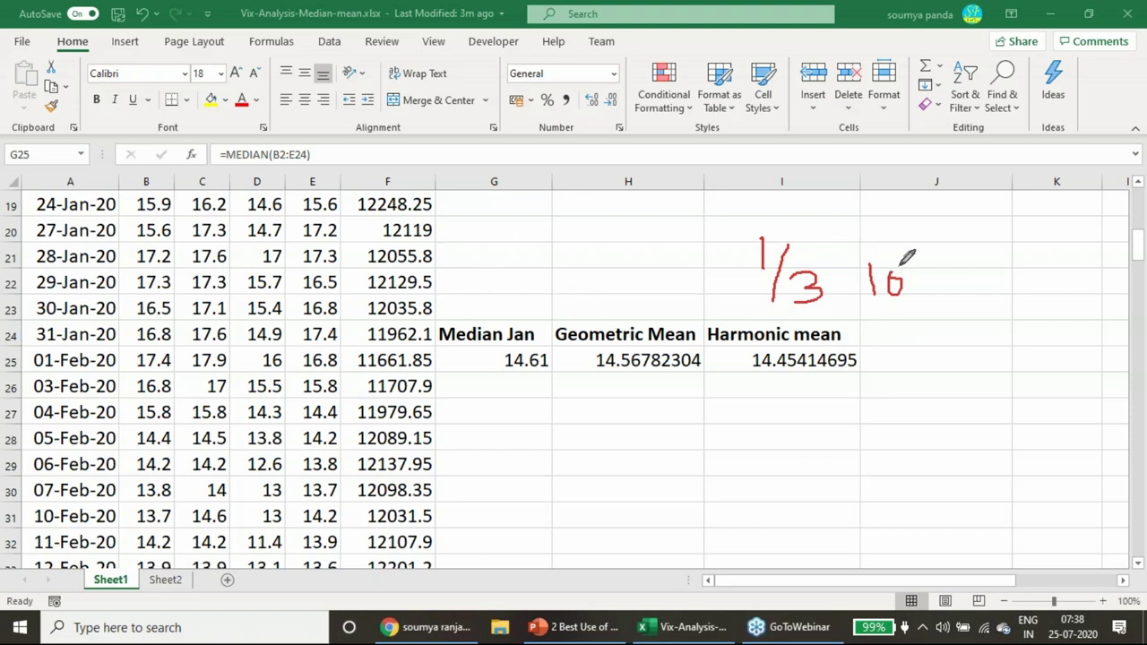
pyautogui.moveTo(608, 271)
pyautogui.mouseDown()
pyautogui.moveTo(620, 294)
pyautogui.moveTo(670, 299)
pyautogui.moveTo(656, 318)
pyautogui.mouseUp()
pyautogui.moveTo(665, 280)
pyautogui.mouseDown()
pyautogui.moveTo(722, 296)
pyautogui.moveTo(704, 270)
pyautogui.mouseUp()
pyautogui.moveTo(462, 290)
pyautogui.mouseDown()
pyautogui.moveTo(475, 299)
pyautogui.moveTo(464, 313)
pyautogui.moveTo(489, 295)
pyautogui.mouseUp()
pyautogui.moveTo(868, 257)
pyautogui.mouseDown()
pyautogui.moveTo(864, 301)
pyautogui.moveTo(906, 249)
pyautogui.moveTo(894, 298)
pyautogui.moveTo(878, 301)
pyautogui.mouseUp()
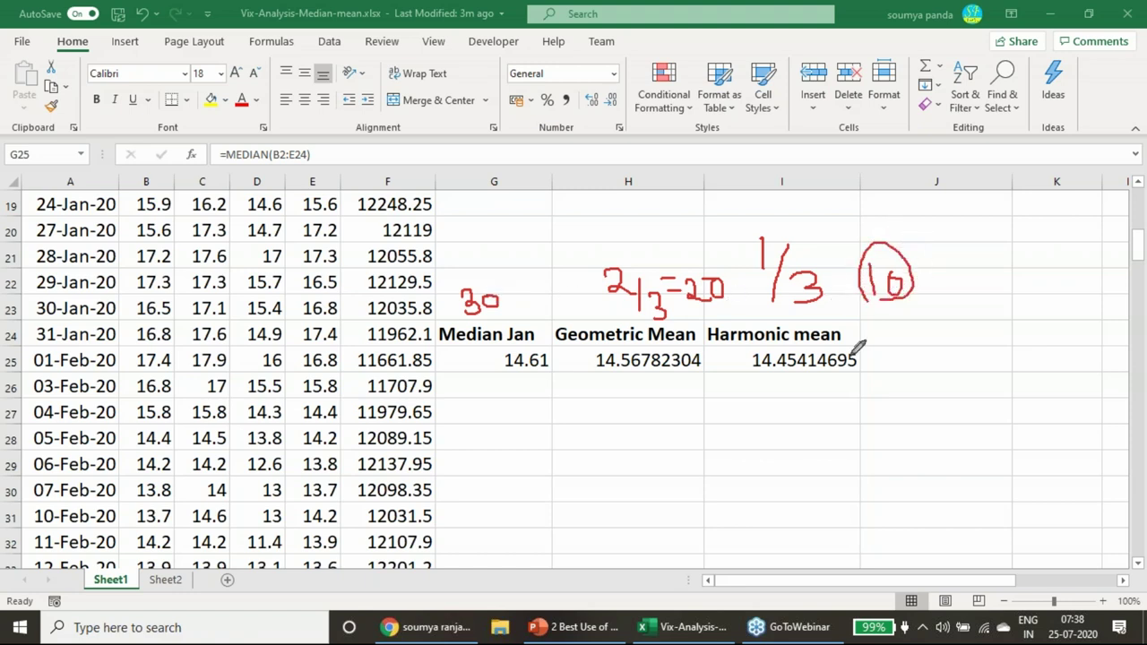
# - Circle the harmonic mean, geometric mean and median values, mark beside the harmonic mean, and erase all annotations
pyautogui.moveTo(756, 378); pyautogui.dragTo(791, 376)
pyautogui.moveTo(792, 374)
pyautogui.mouseDown()
pyautogui.moveTo(767, 378)
pyautogui.moveTo(740, 360)
pyautogui.moveTo(785, 336)
pyautogui.moveTo(864, 338)
pyautogui.moveTo(861, 369)
pyautogui.moveTo(778, 369)
pyautogui.mouseUp()
pyautogui.moveTo(863, 338); pyautogui.dragTo(883, 337)
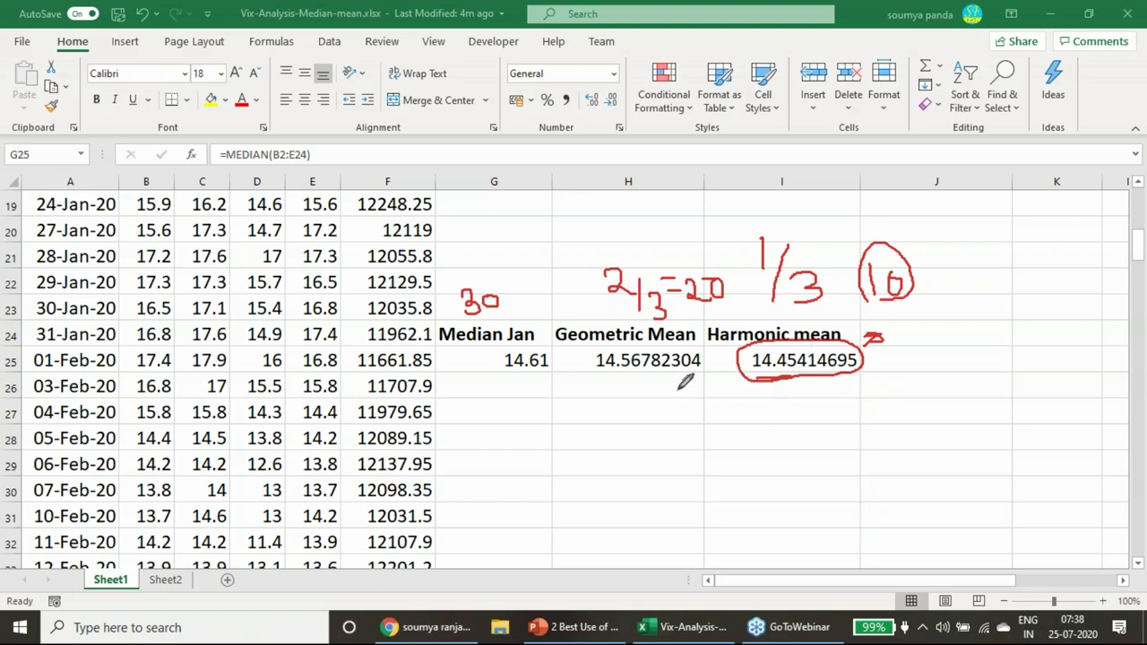
pyautogui.moveTo(706, 372)
pyautogui.mouseDown()
pyautogui.moveTo(610, 376)
pyautogui.moveTo(600, 331)
pyautogui.moveTo(694, 335)
pyautogui.moveTo(705, 369)
pyautogui.mouseUp()
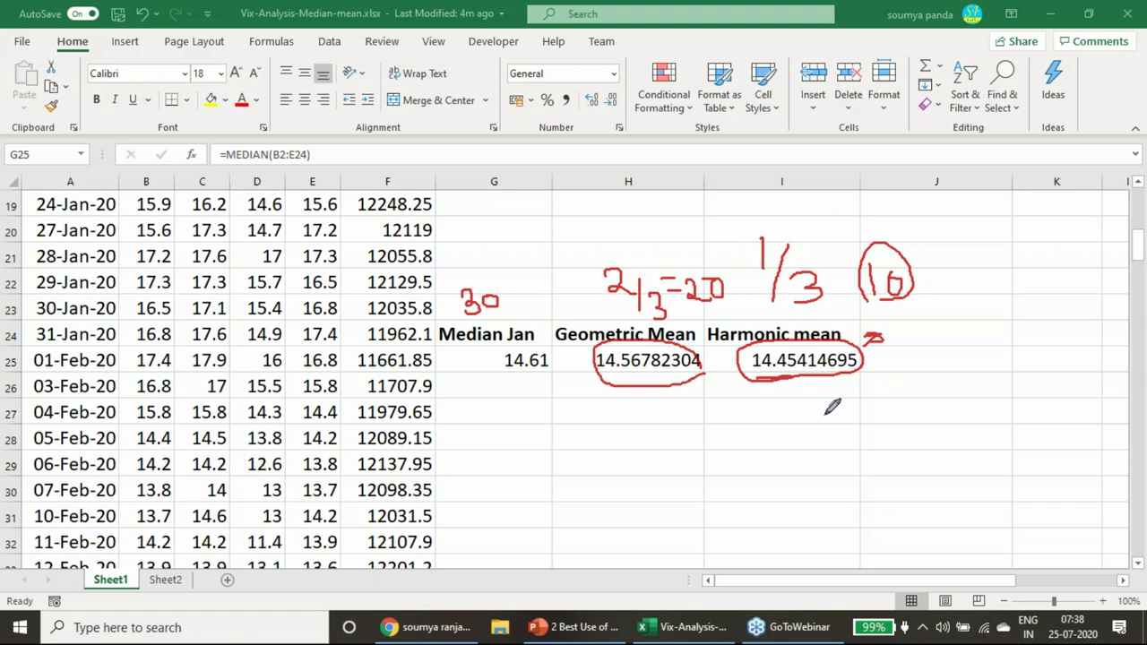
pyautogui.moveTo(553, 375)
pyautogui.mouseDown()
pyautogui.moveTo(490, 354)
pyautogui.moveTo(564, 340)
pyautogui.moveTo(557, 364)
pyautogui.mouseUp()
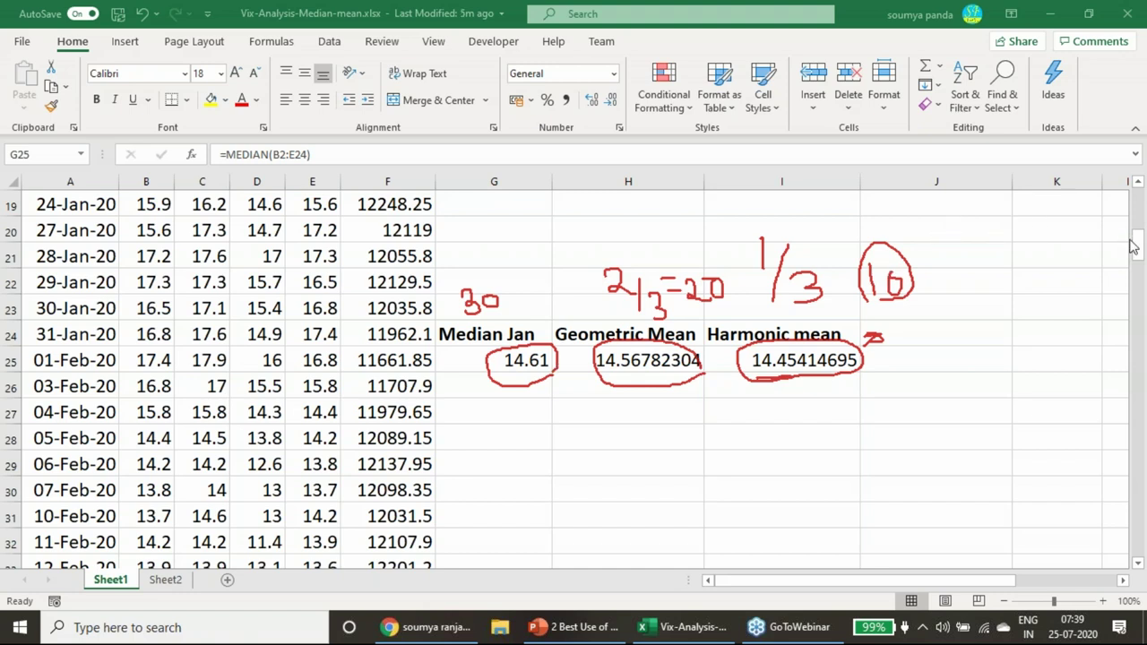
pyautogui.press('e')
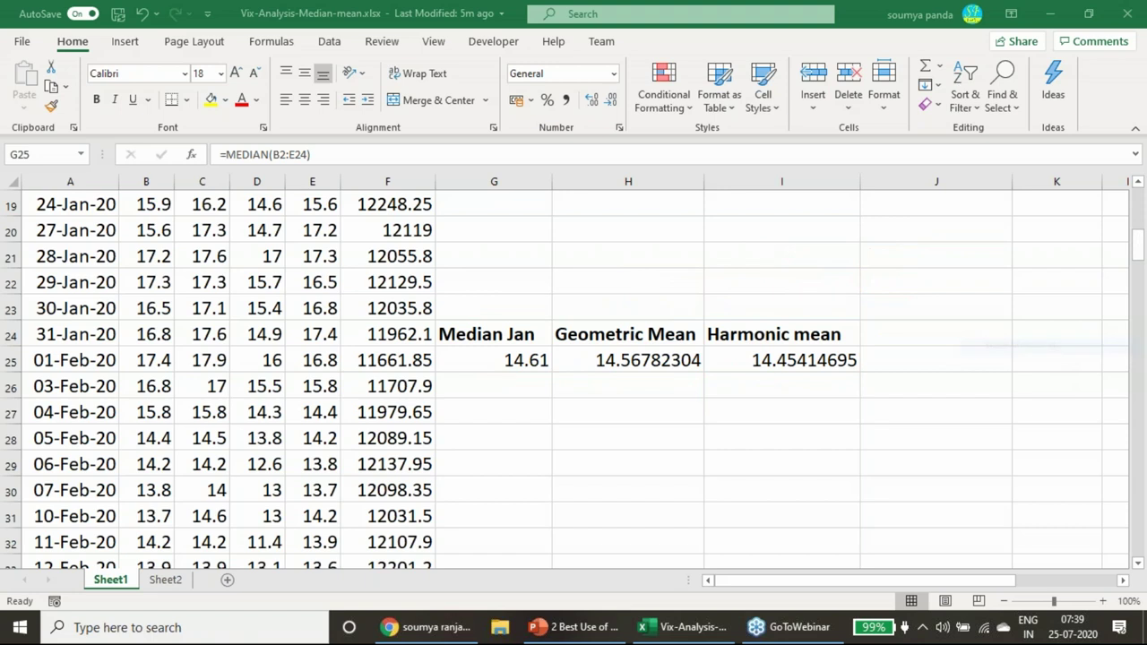
# - Underline the January median, geometric mean and harmonic mean values in row 25, and erase the marks
pyautogui.moveTo(517, 382); pyautogui.dragTo(543, 379)
pyautogui.moveTo(635, 382); pyautogui.dragTo(645, 381)
pyautogui.moveTo(775, 381); pyautogui.dragTo(792, 377)
pyautogui.moveTo(1039, 353); pyautogui.dragTo(430, 358)
# - Circle and tick the 31-Jan VIX close, mark the next two closes, and circle the 04-Feb close in column E
pyautogui.moveTo(355, 333)
pyautogui.mouseDown()
pyautogui.moveTo(324, 344)
pyautogui.moveTo(296, 315)
pyautogui.moveTo(338, 304)
pyautogui.moveTo(354, 325)
pyautogui.mouseUp()
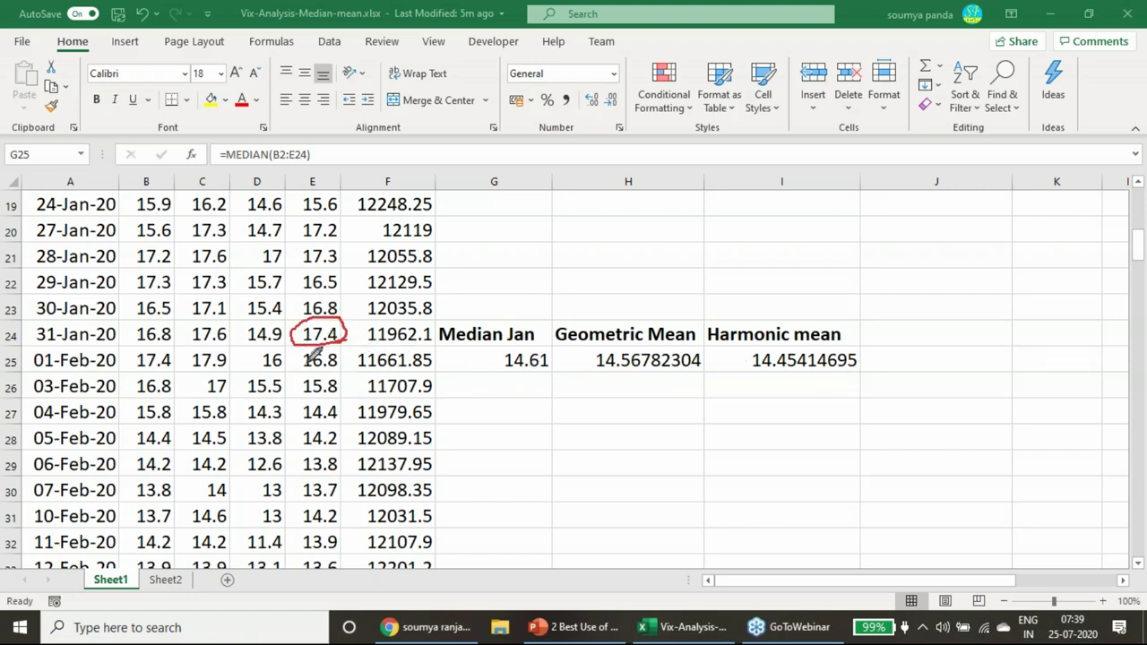
pyautogui.moveTo(354, 319); pyautogui.dragTo(368, 312)
pyautogui.moveTo(330, 361)
pyautogui.mouseDown()
pyautogui.moveTo(345, 362)
pyautogui.moveTo(348, 387)
pyautogui.mouseUp()
pyautogui.moveTo(338, 414)
pyautogui.mouseDown()
pyautogui.moveTo(300, 420)
pyautogui.moveTo(312, 386)
pyautogui.moveTo(340, 383)
pyautogui.moveTo(360, 401)
pyautogui.moveTo(351, 416)
pyautogui.mouseUp()
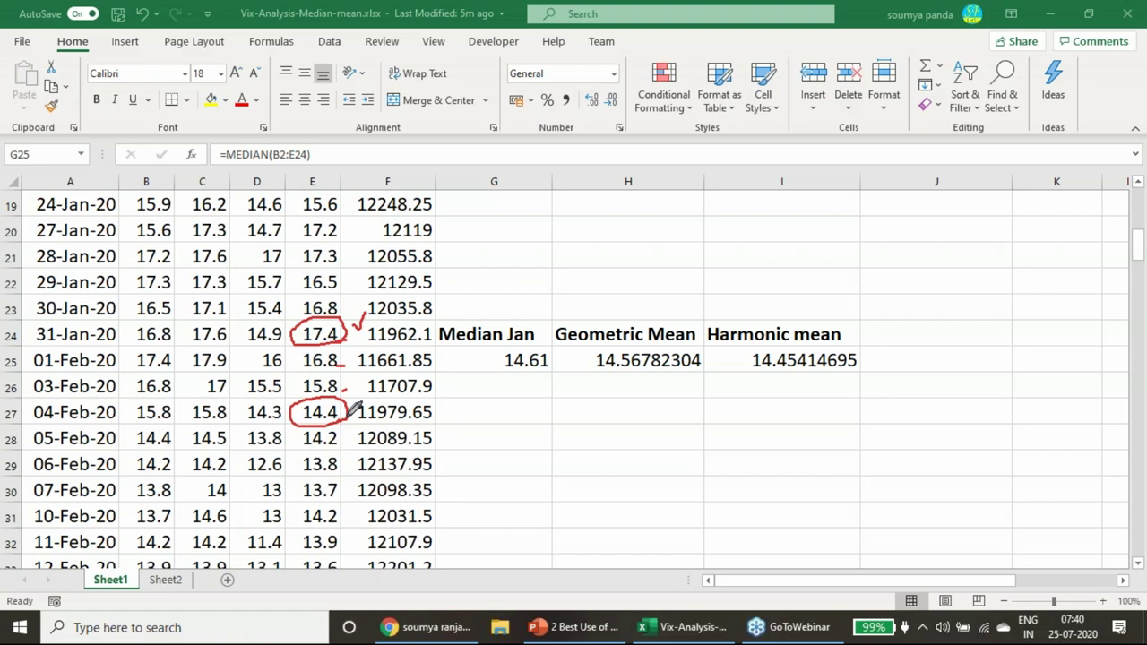
# - Mark the Nifty closes beside rows 26 and 27, underline those from 05-Feb to 07-Feb, and erase all annotations
pyautogui.moveTo(435, 379); pyautogui.dragTo(442, 410)
pyautogui.moveTo(360, 448)
pyautogui.mouseDown()
pyautogui.moveTo(410, 446)
pyautogui.moveTo(418, 496)
pyautogui.mouseUp()
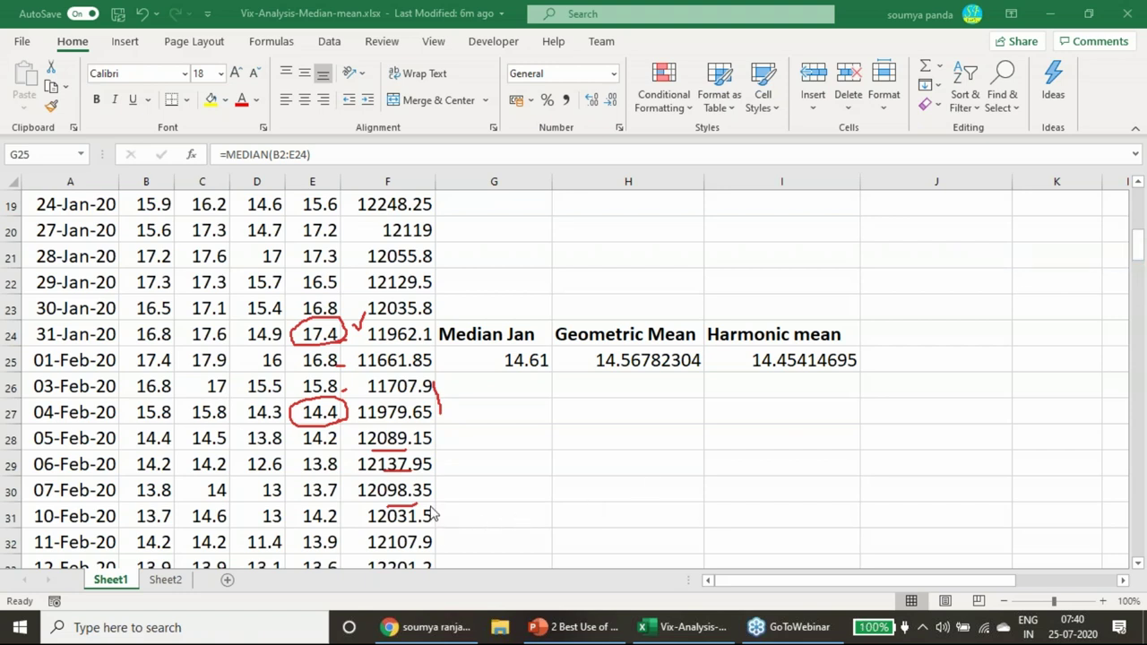
pyautogui.scroll(-1, 433, 516)
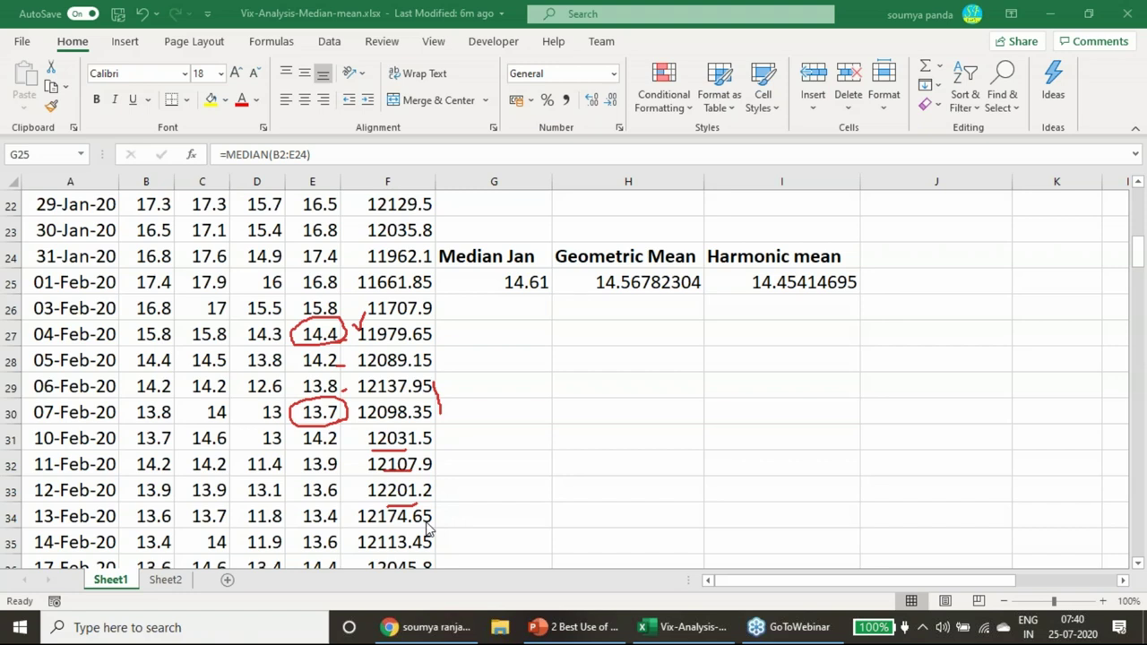
pyautogui.scroll(-1, 428, 529)
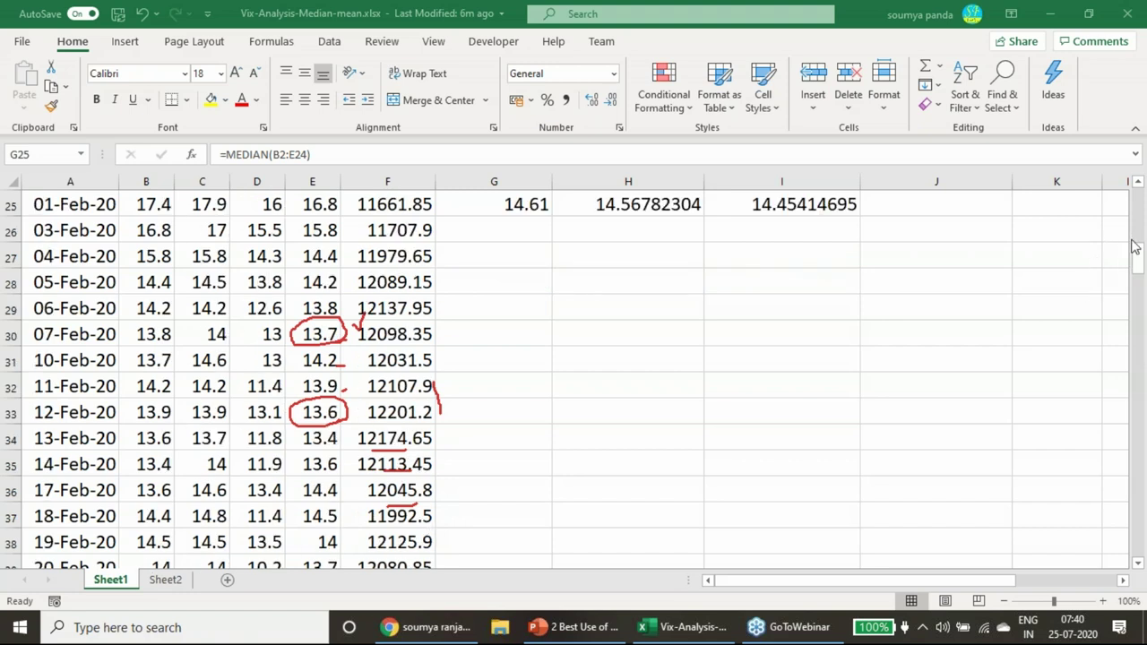
pyautogui.press('Escape')
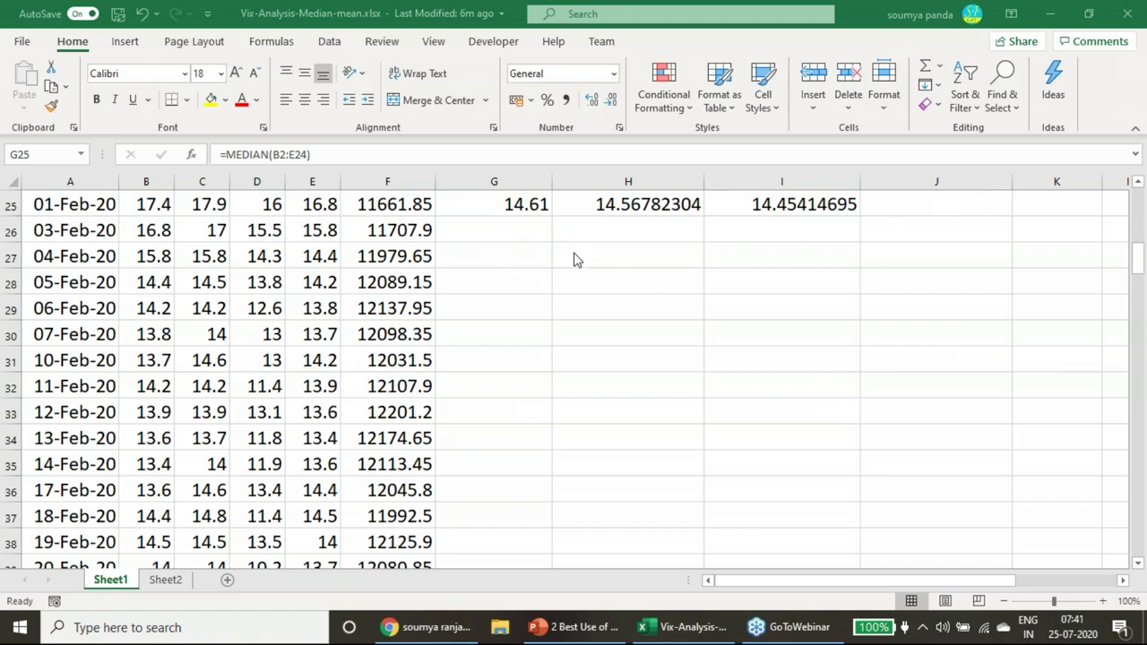
# - Review the February VIX and Nifty rows against the January averages, down to the February summary headings in row 44
pyautogui.scroll(-1, 443, 464)
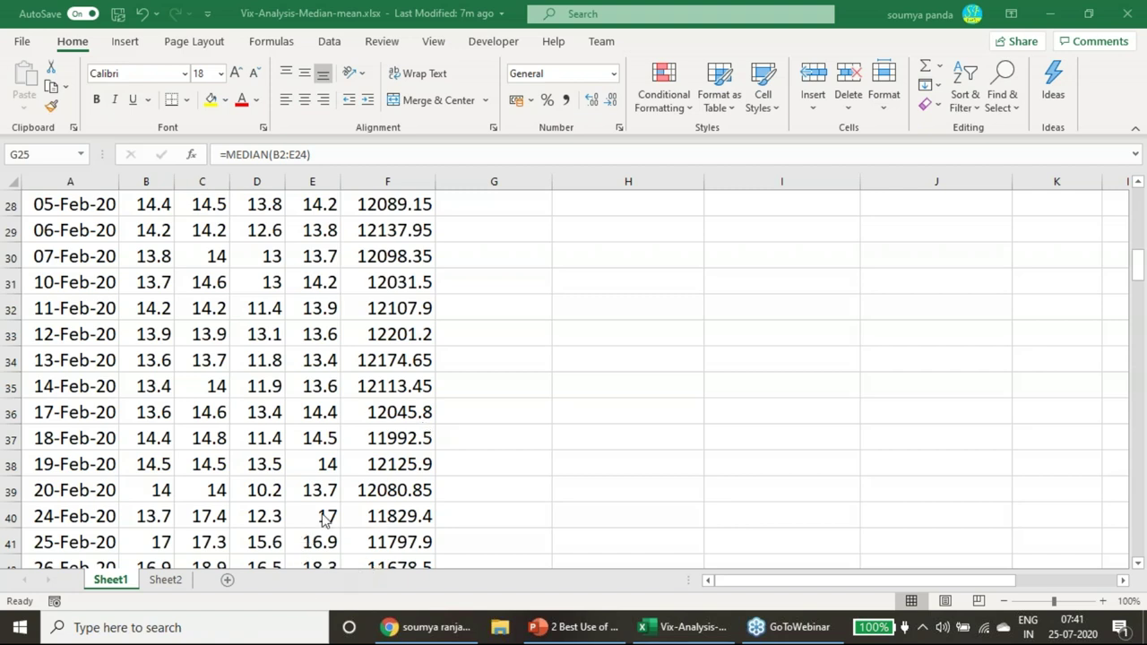
pyautogui.scroll(3, 502, 351)
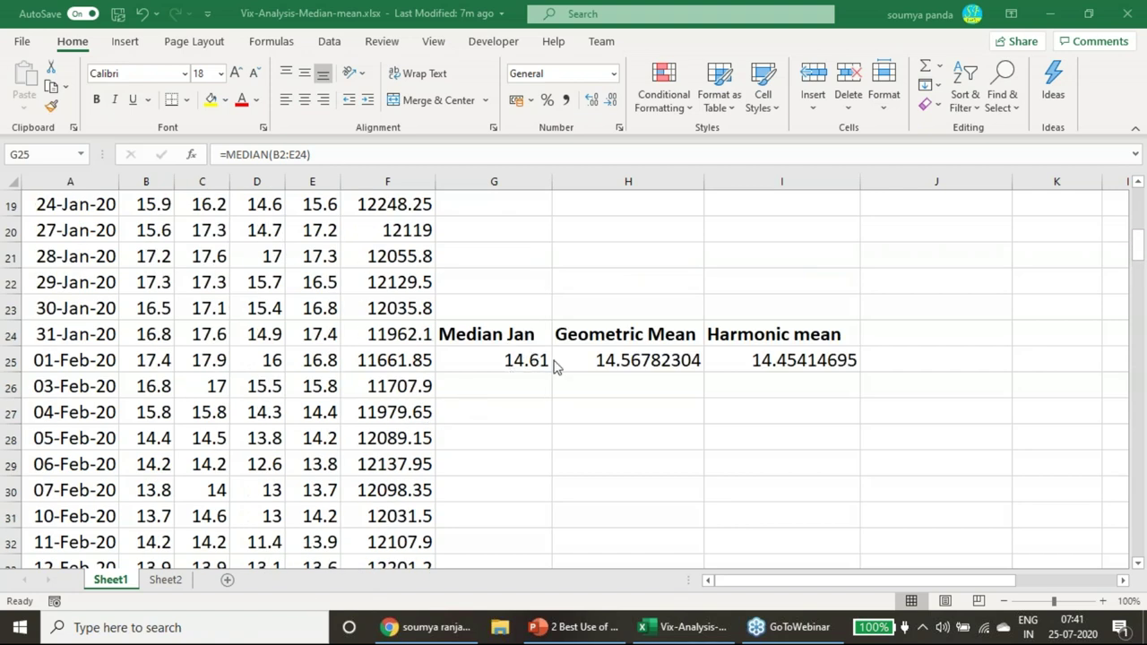
pyautogui.scroll(-1, 558, 371)
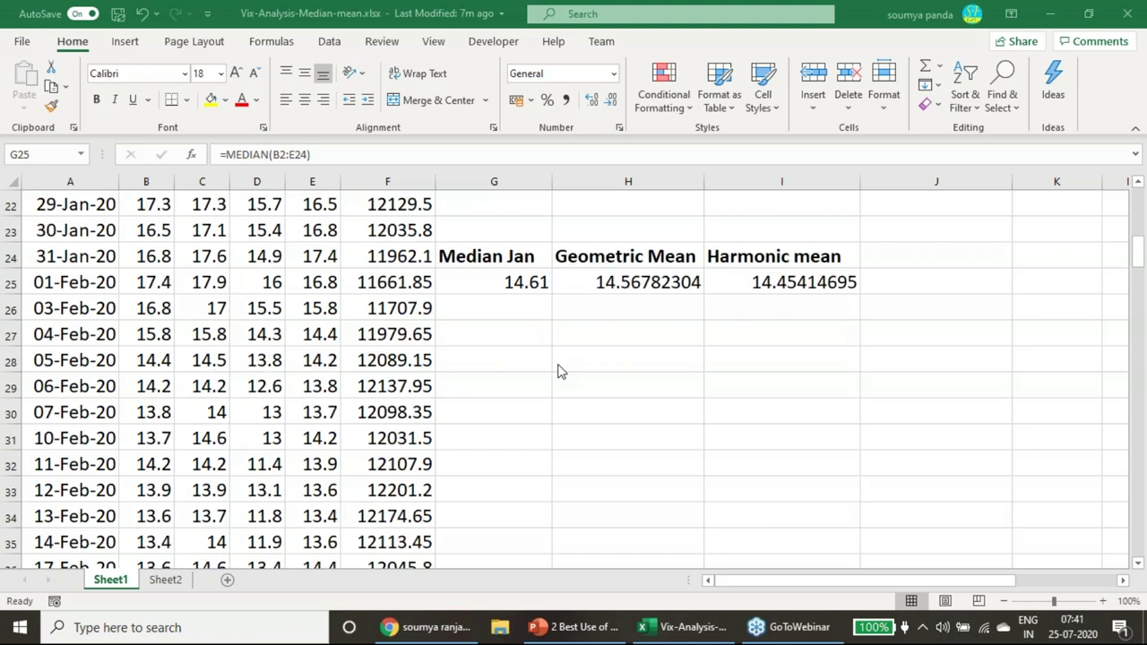
pyautogui.scroll(-3, 557, 371)
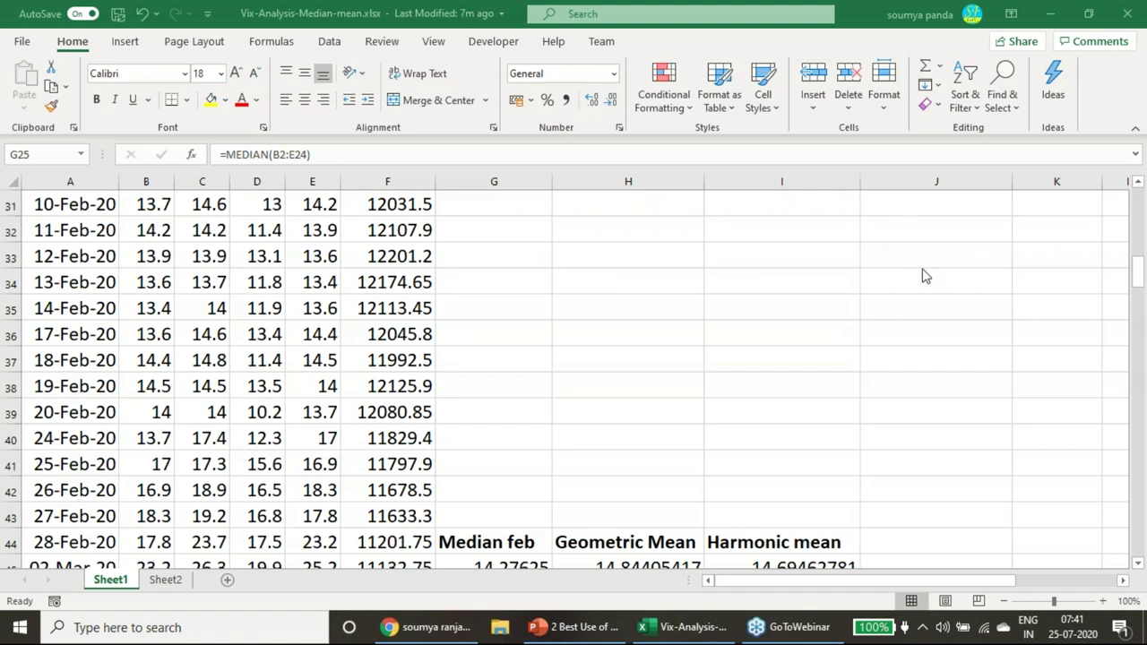
# - Circle the 24-Feb VIX close in column E, erase the mark and leave drawing mode
pyautogui.moveTo(335, 445)
pyautogui.mouseDown()
pyautogui.moveTo(318, 442)
pyautogui.moveTo(336, 418)
pyautogui.moveTo(343, 444)
pyautogui.mouseUp()
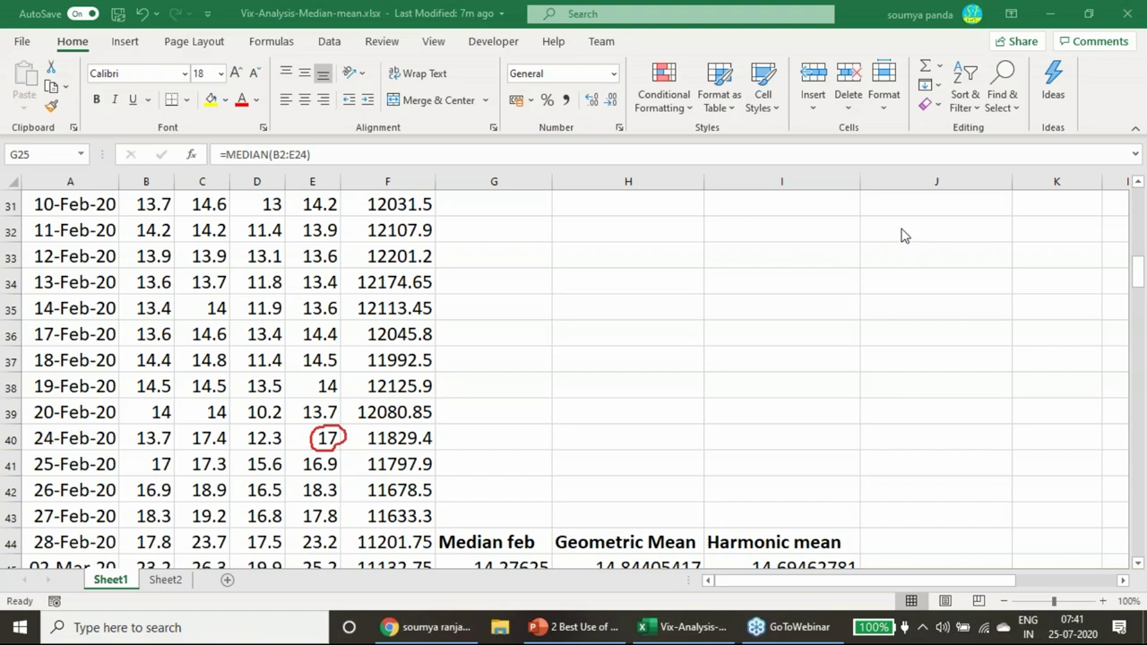
pyautogui.press('e')
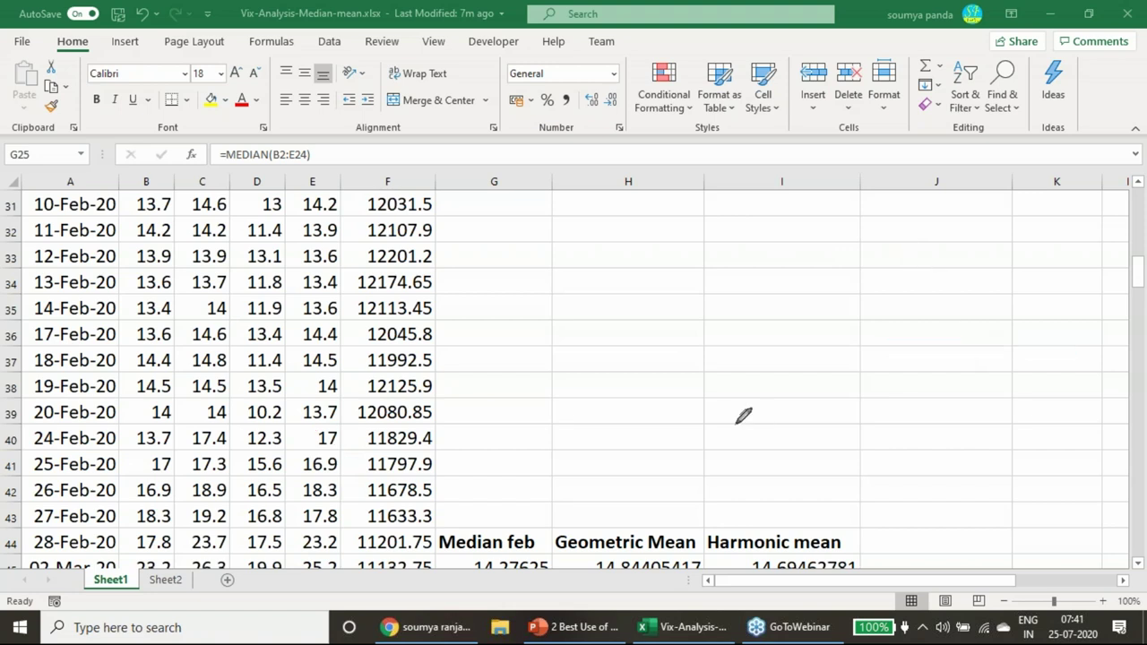
pyautogui.press('Escape')
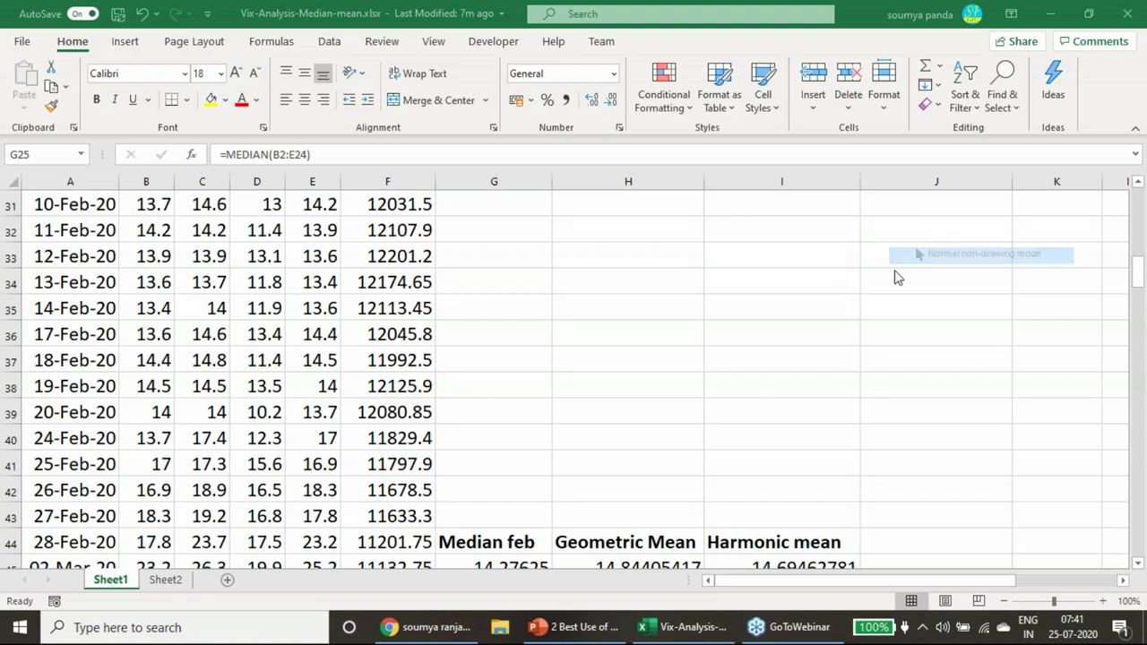
# - Inspect the February median, geometric mean and harmonic mean formulas in G45, H45 and I45
pyautogui.scroll(-1, 678, 424)
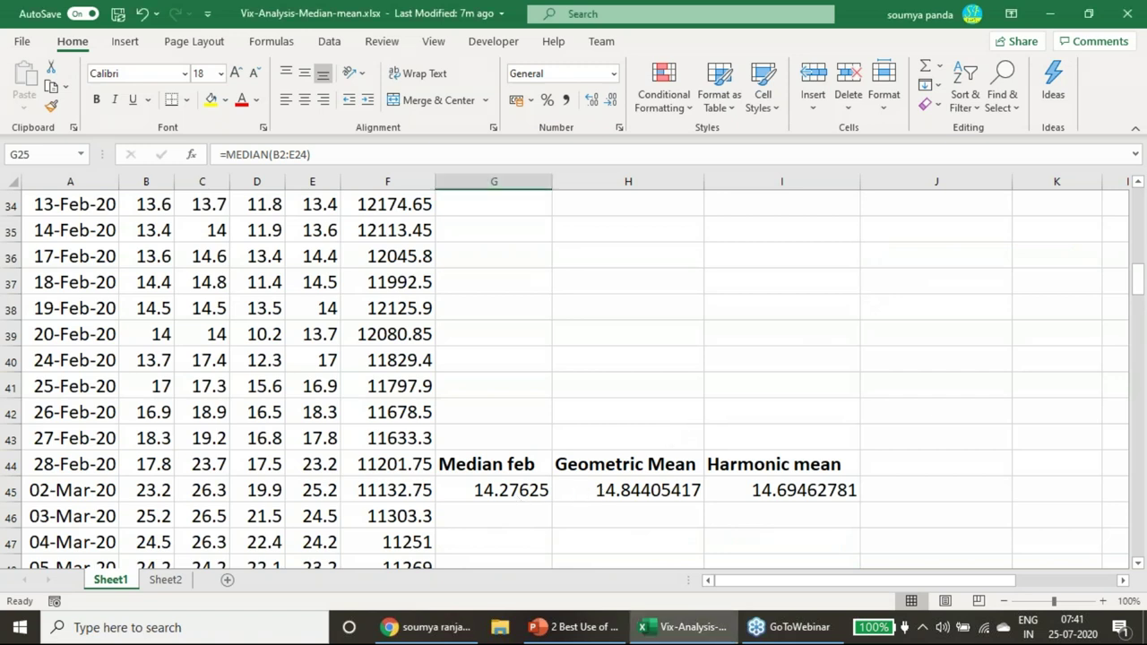
pyautogui.press('F2')
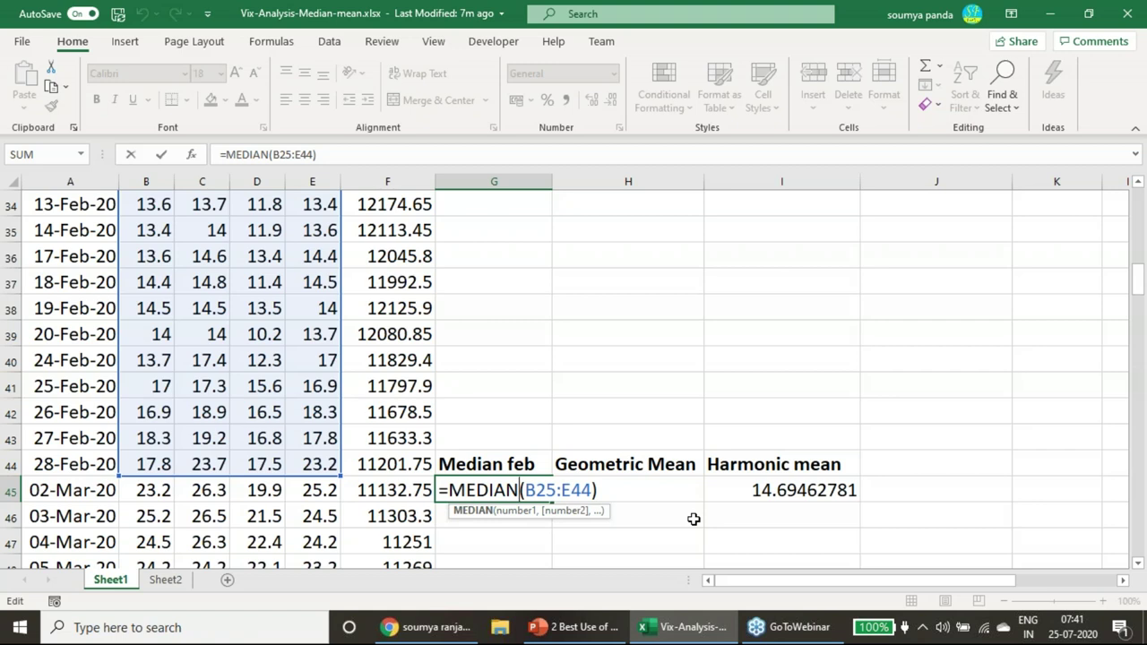
pyautogui.press('Escape')
pyautogui.click(670, 488)
pyautogui.press('F2')
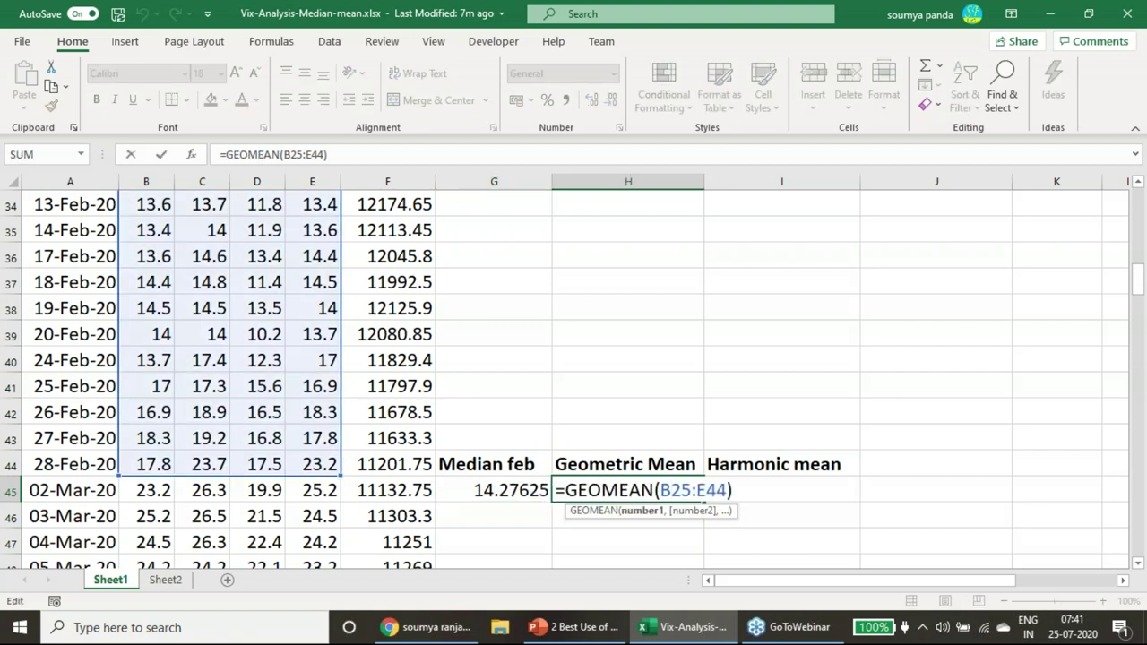
pyautogui.press('Escape')
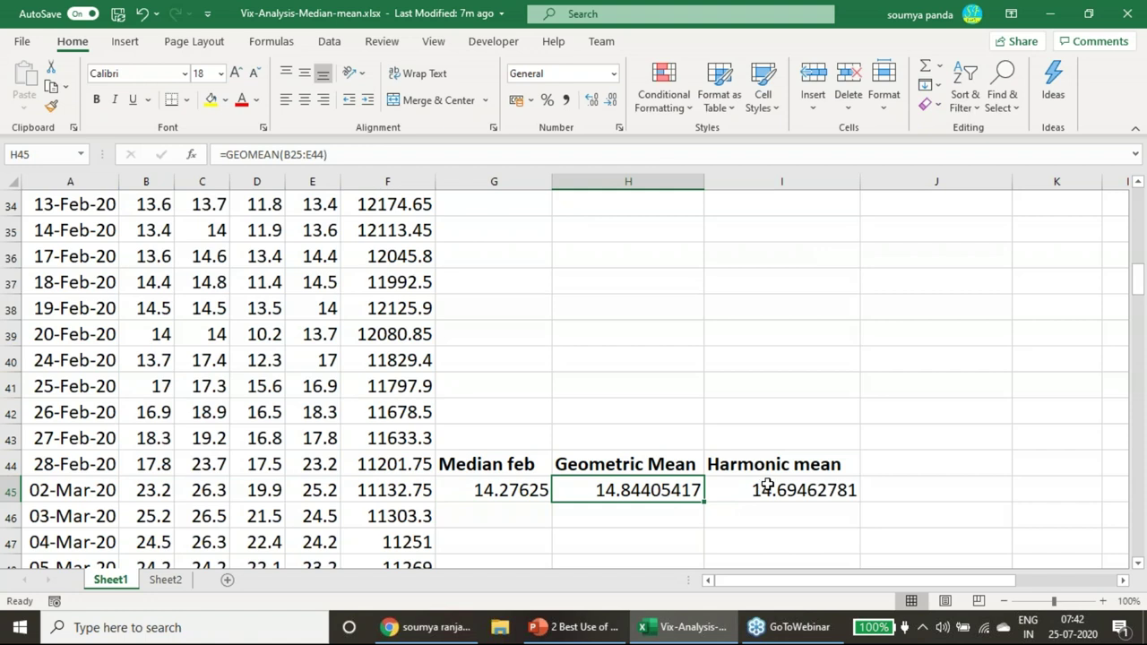
pyautogui.click(768, 488)
pyautogui.press('F2')
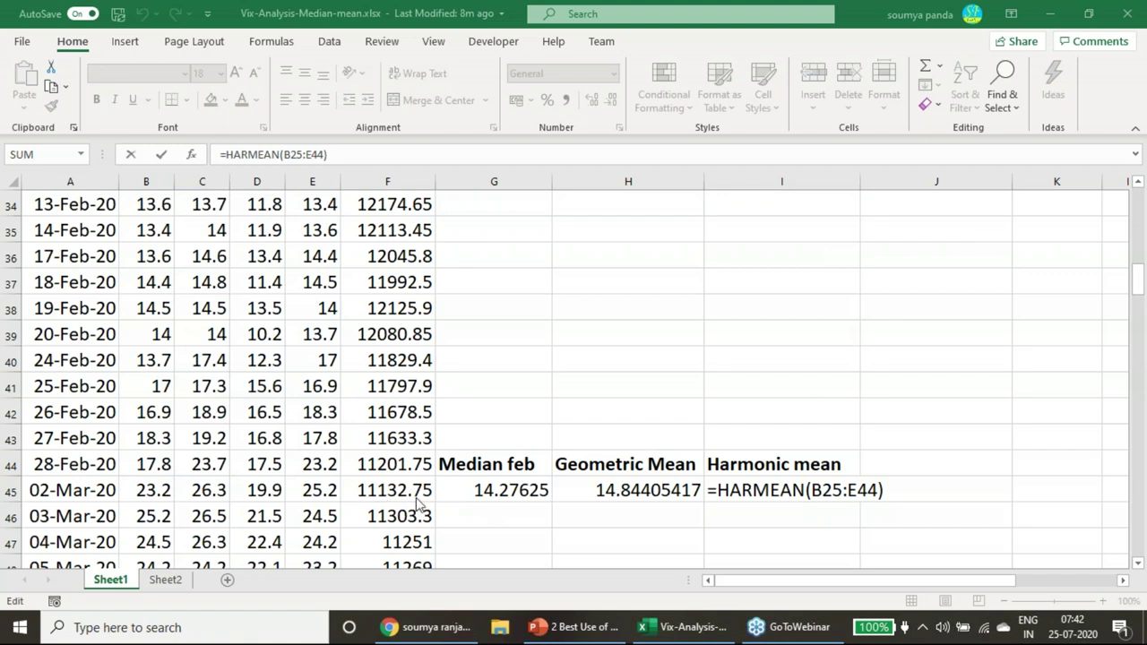
pyautogui.click(771, 489)
pyautogui.click(494, 541)
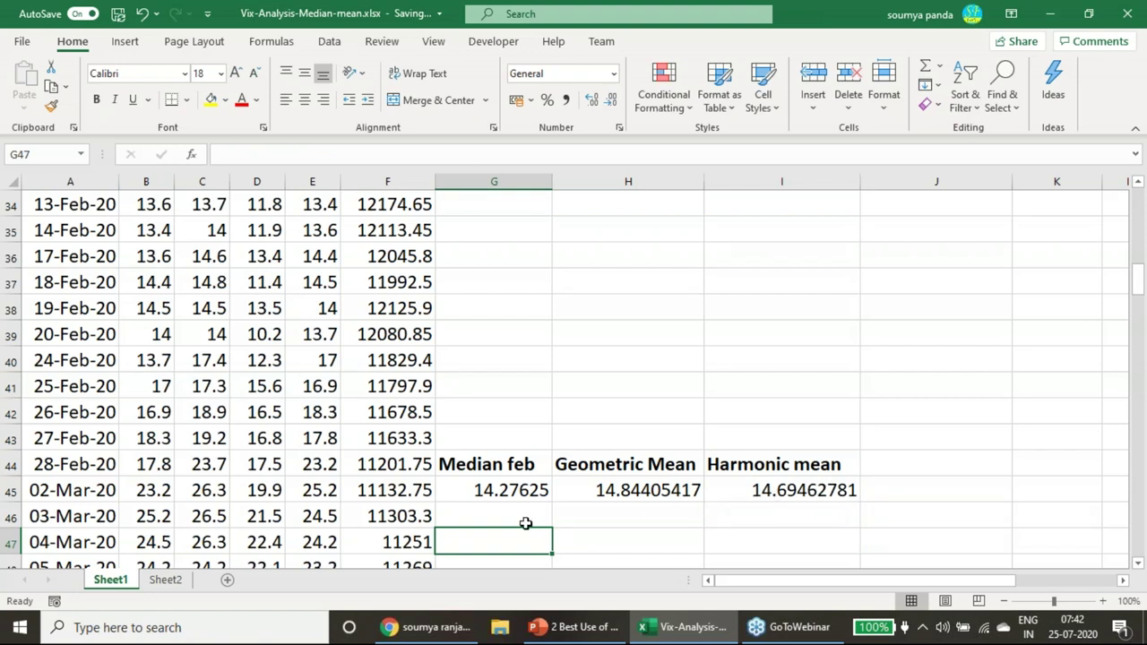
# - Review the March VIX and Nifty rows down to the March averages and inspect the median formula in G66
pyautogui.scroll(-1, 526, 523)
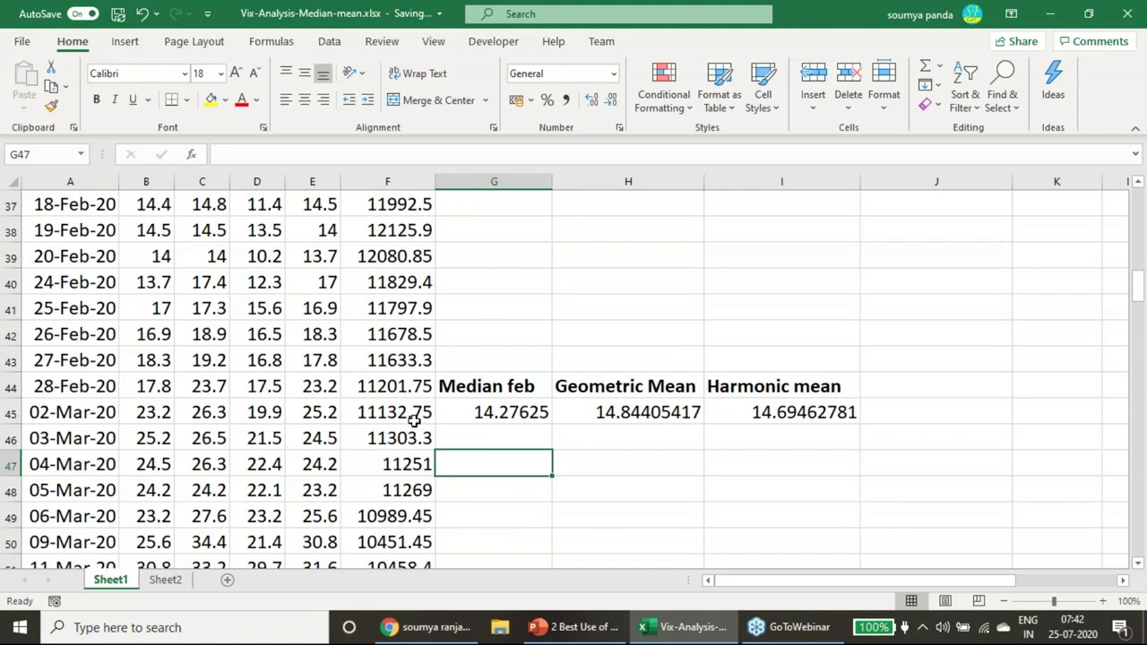
pyautogui.scroll(-1, 413, 420)
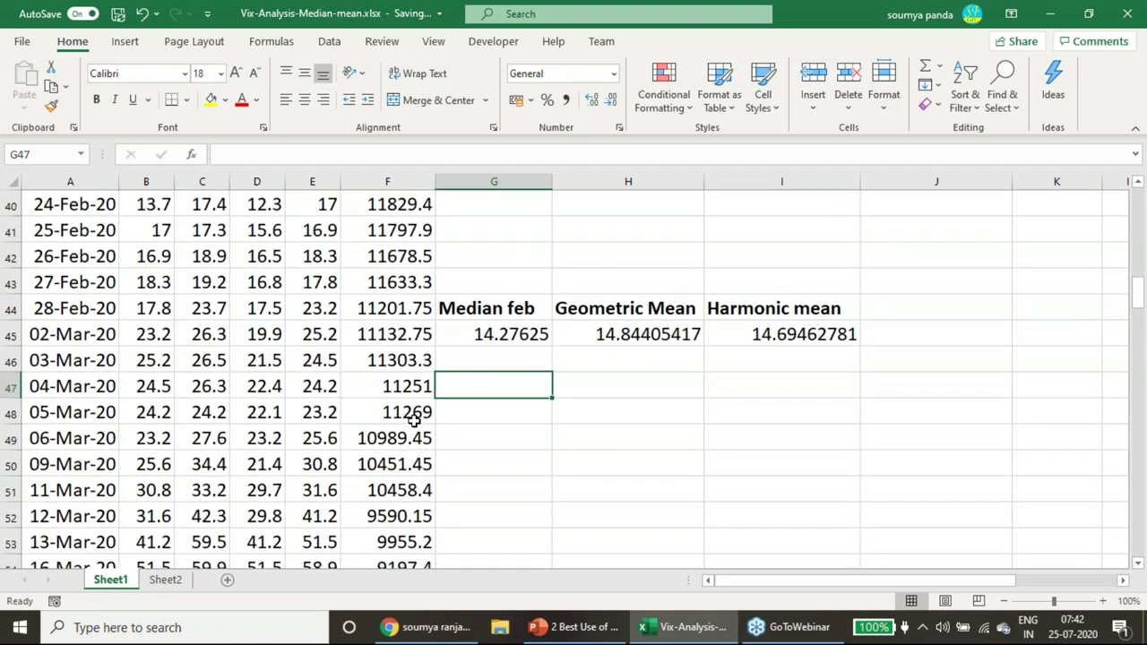
pyautogui.scroll(-2, 458, 490)
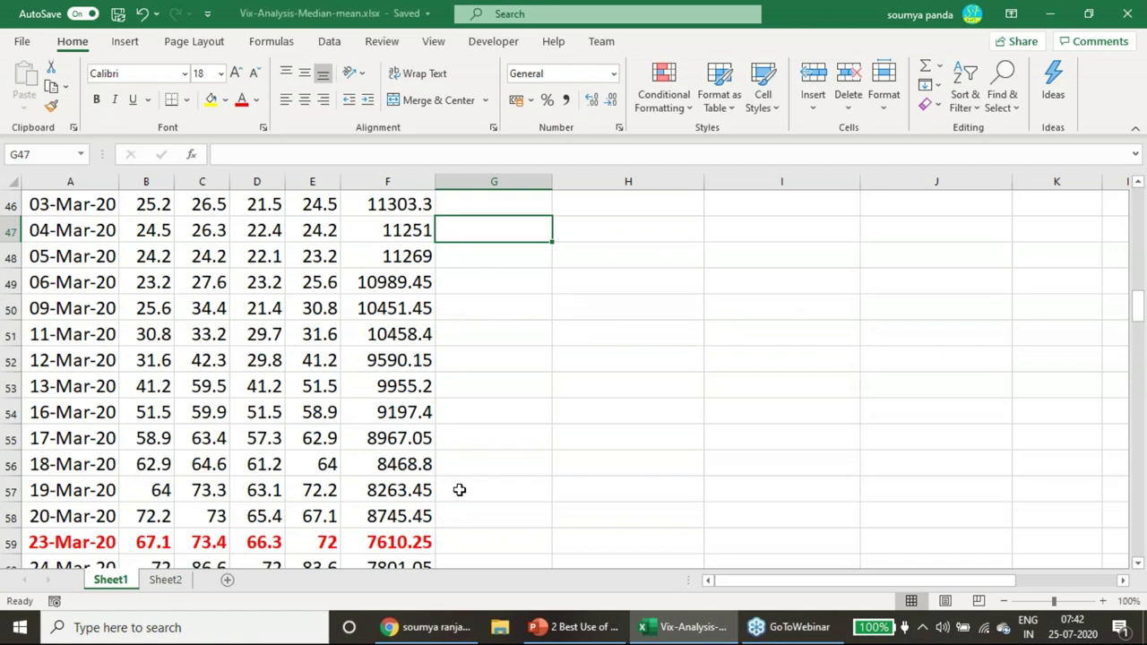
pyautogui.scroll(-2, 459, 489)
pyautogui.scroll(-1, 459, 489)
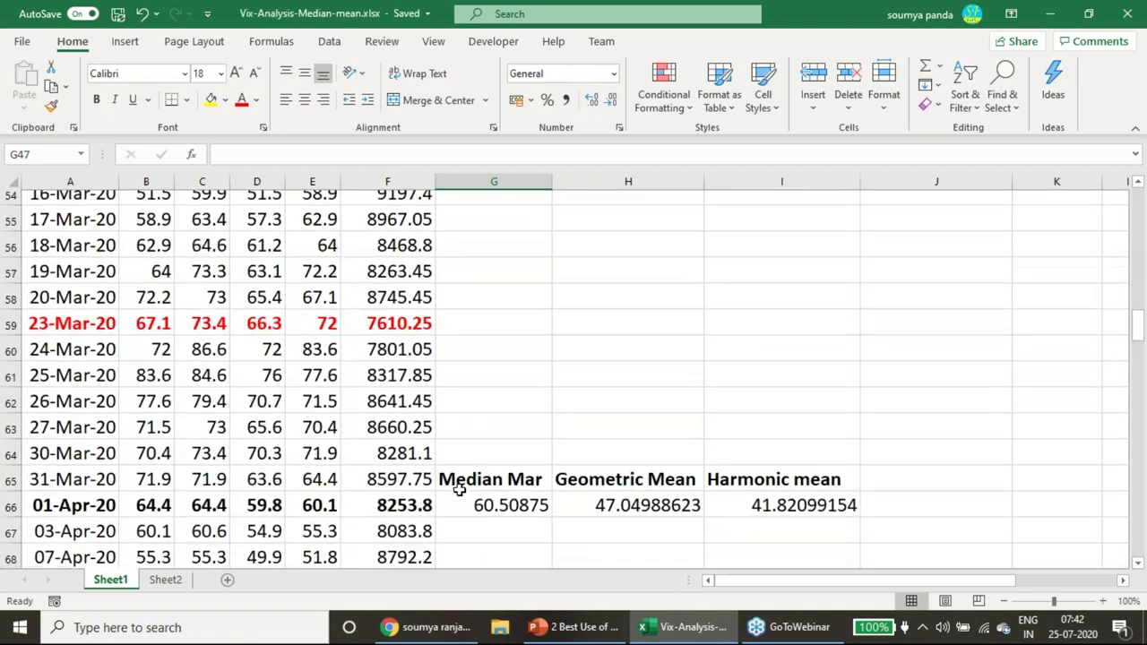
pyautogui.click(497, 489)
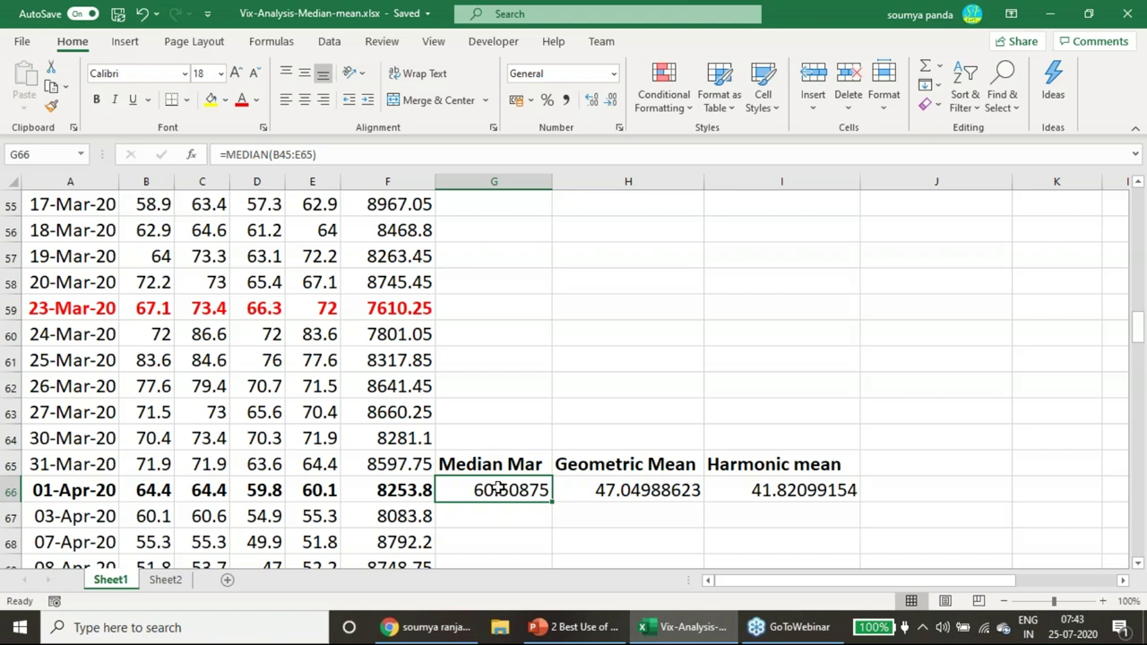
# - Underline the 31-Mar Nifty close, tick the three March average headings, underline their values and draw a downward arrow from the median
pyautogui.click(973, 208)
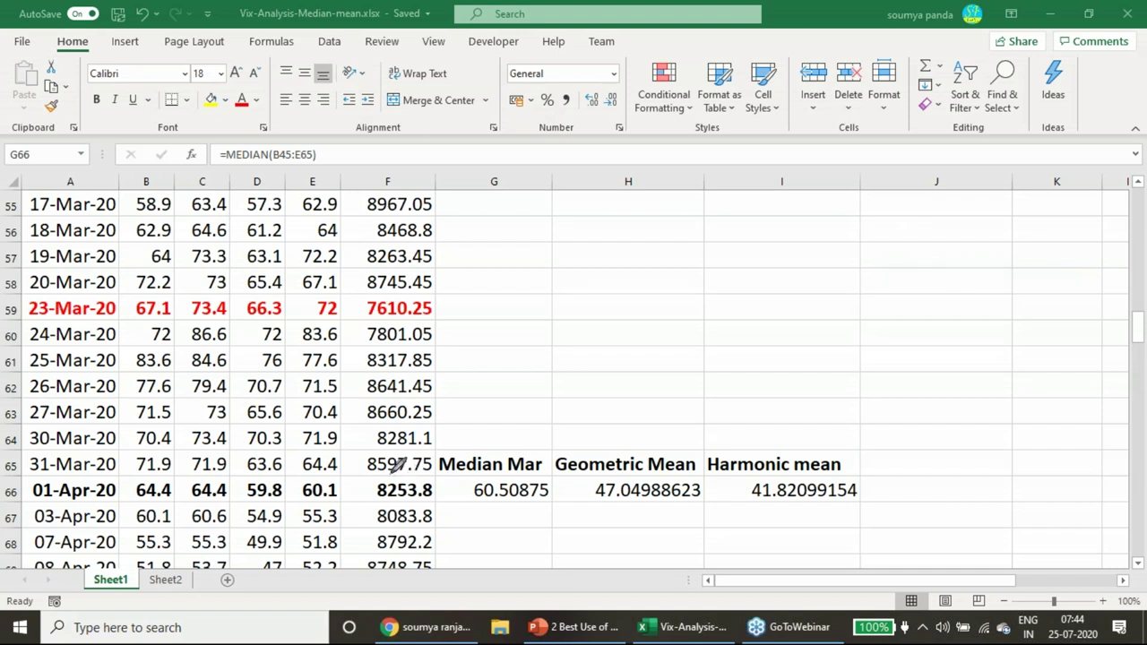
pyautogui.moveTo(386, 471); pyautogui.dragTo(409, 471)
pyautogui.moveTo(521, 445); pyautogui.dragTo(547, 432)
pyautogui.moveTo(639, 441)
pyautogui.mouseDown()
pyautogui.moveTo(752, 437)
pyautogui.moveTo(751, 419)
pyautogui.mouseUp()
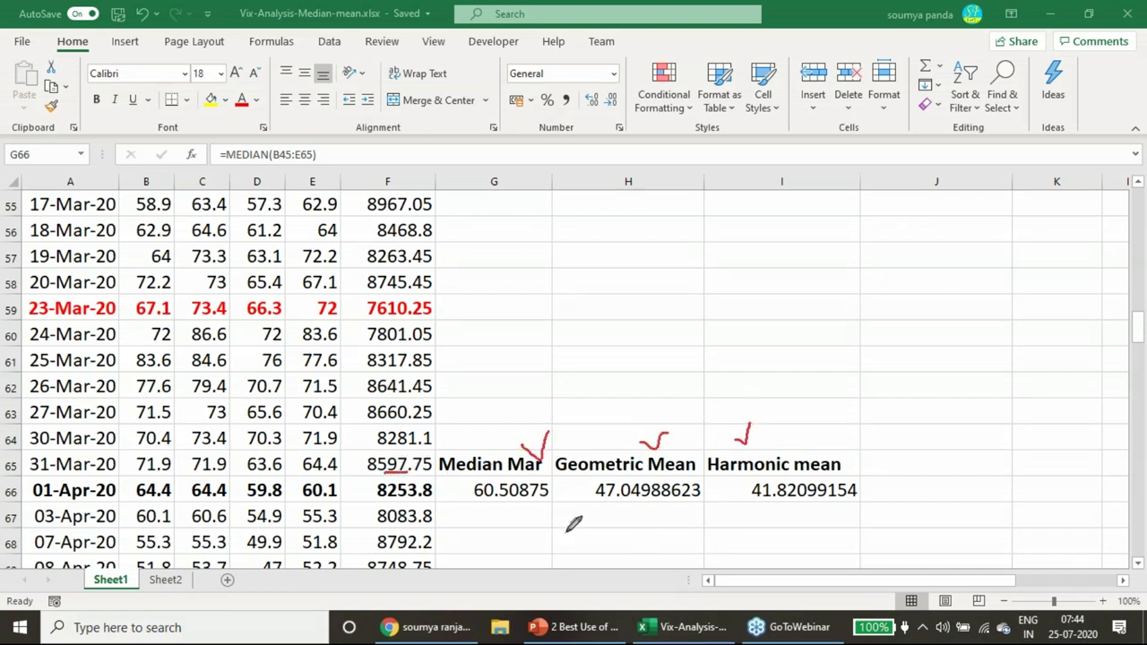
pyautogui.moveTo(477, 515); pyautogui.dragTo(781, 492)
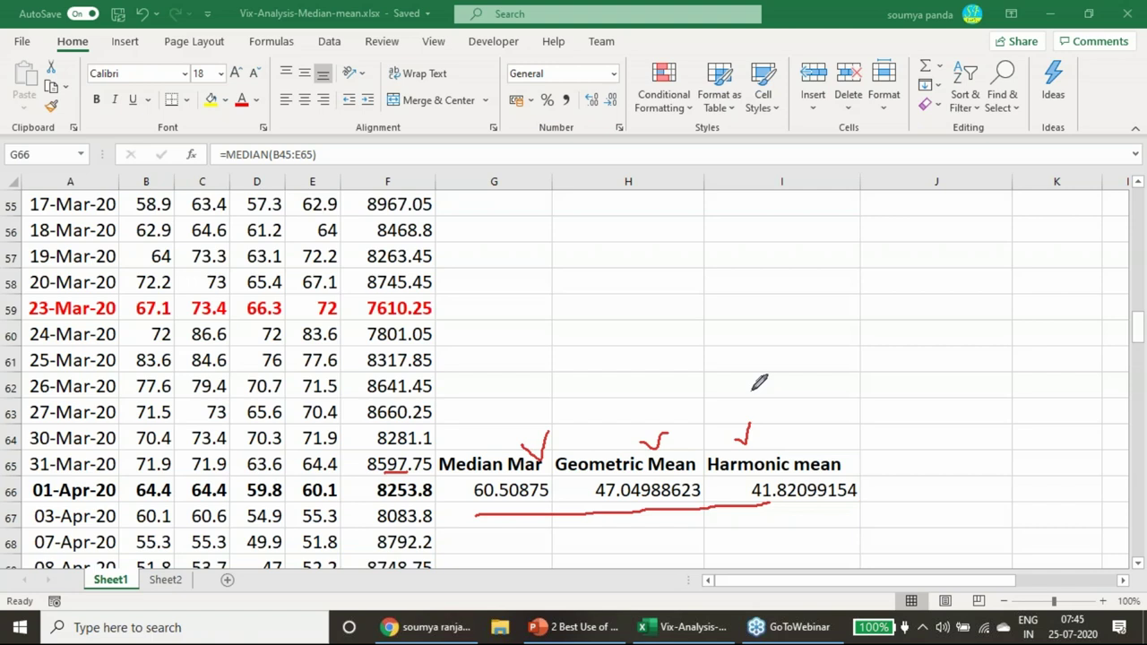
pyautogui.moveTo(536, 500)
pyautogui.mouseDown()
pyautogui.moveTo(540, 535)
pyautogui.moveTo(553, 527)
pyautogui.mouseUp()
# - Compare the 01-Apr and 03-Apr Nifty and VIX closes with the March median, and erase the annotations
pyautogui.click(404, 498)
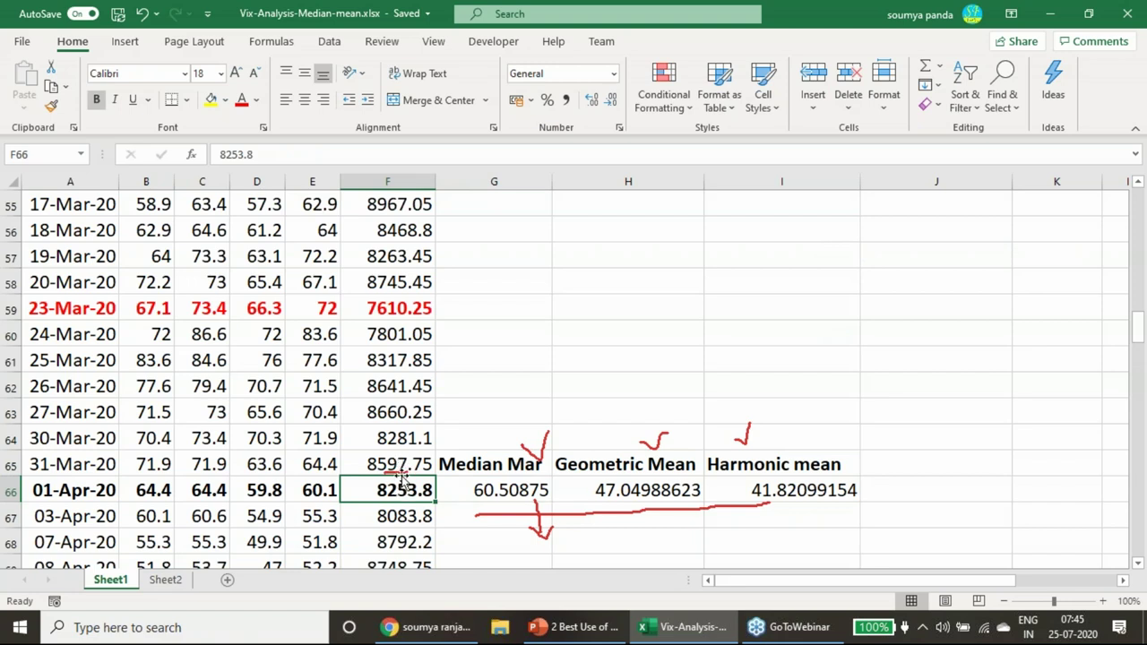
pyautogui.click(310, 492)
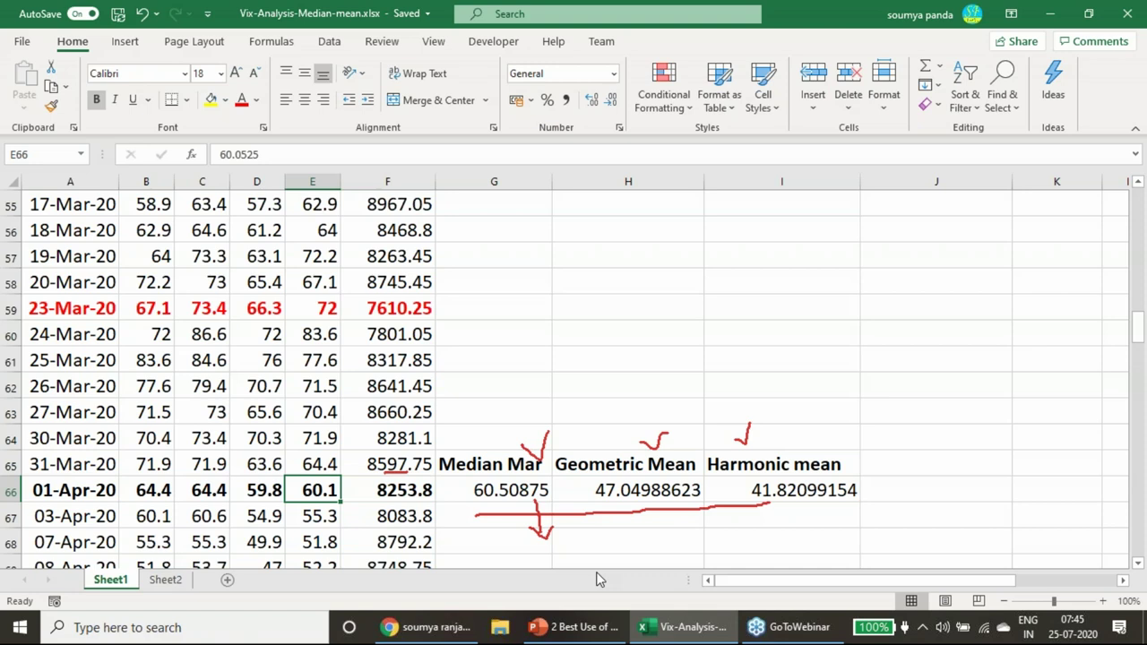
pyautogui.click(512, 498)
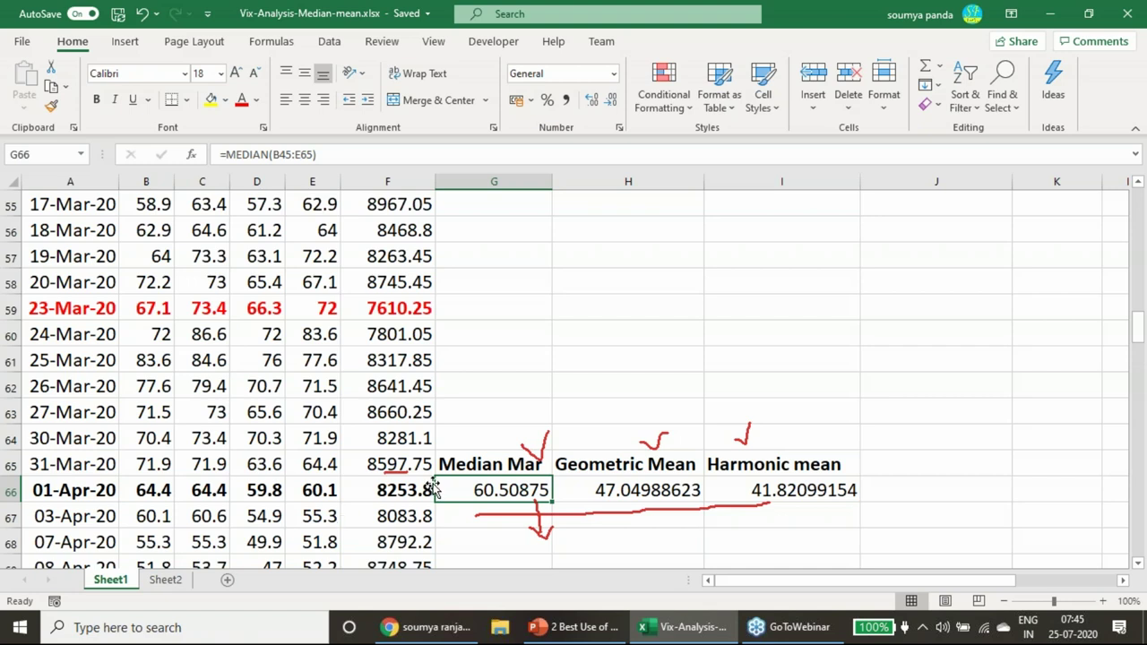
pyautogui.click(400, 514)
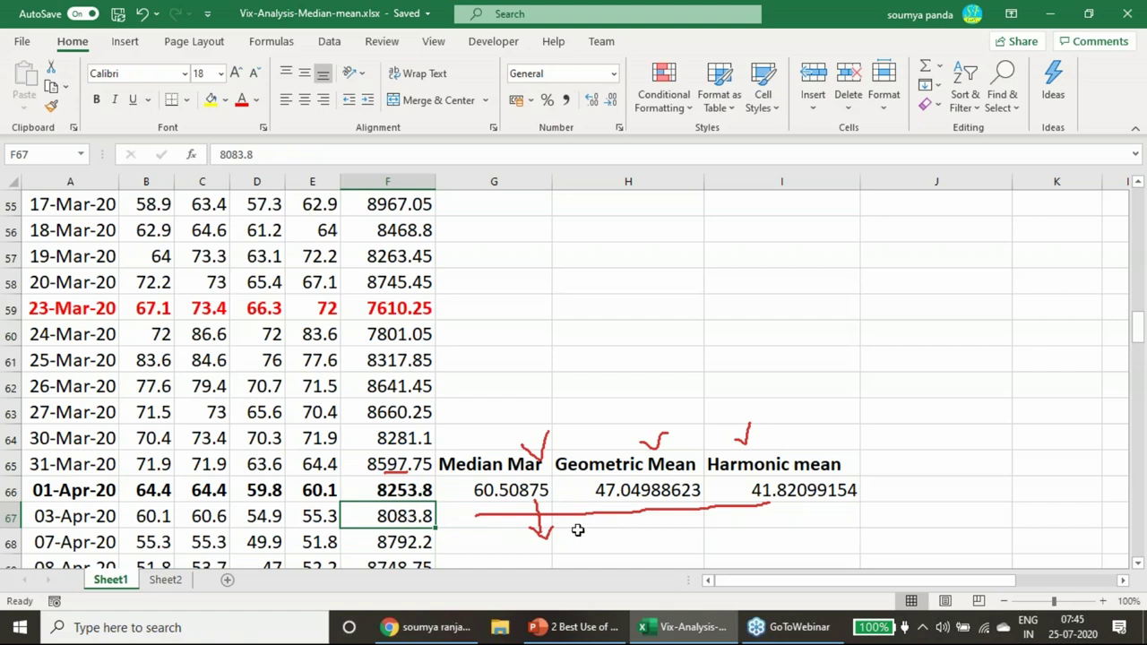
pyautogui.click(323, 516)
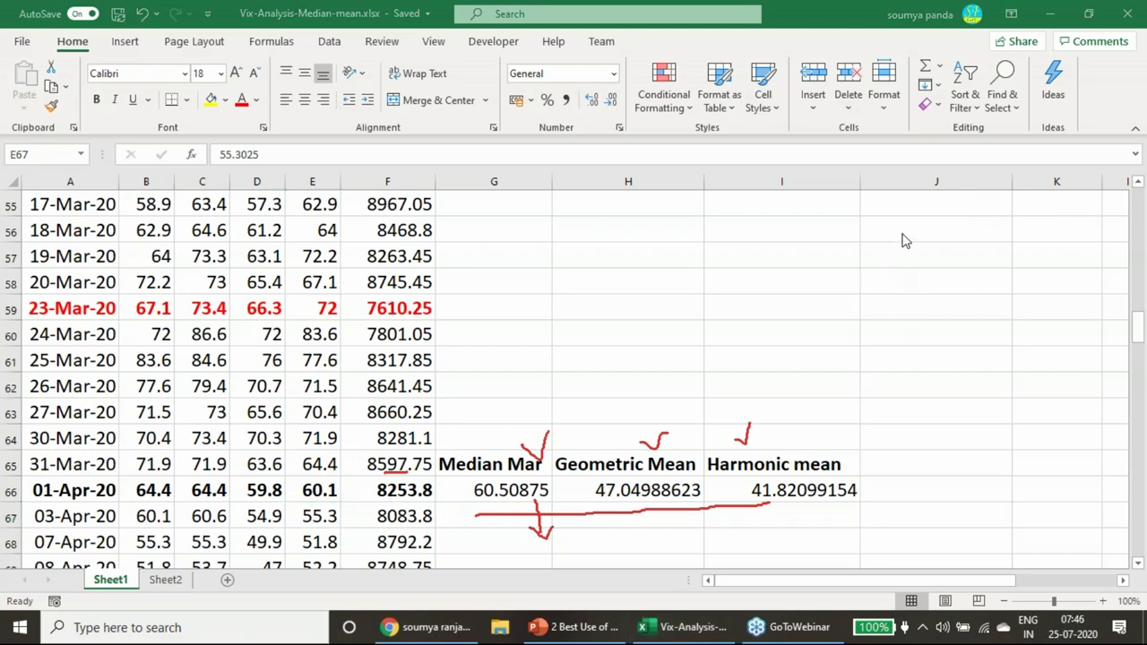
pyautogui.press('Escape')
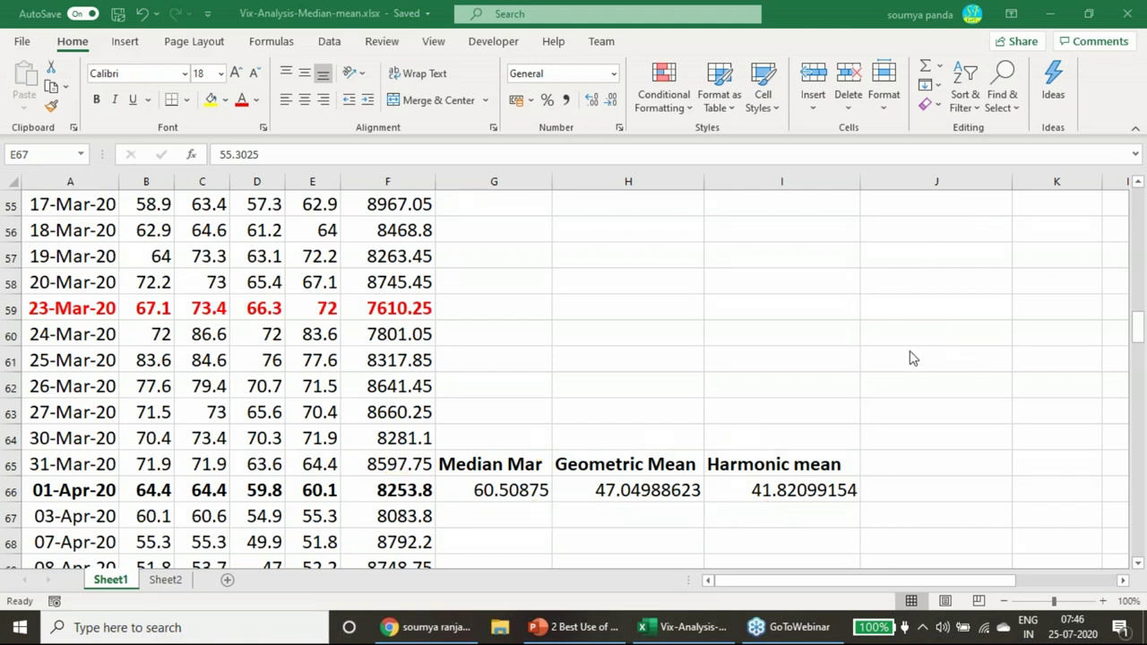
# - Review the April rows, highlighting the 22-Apr row from columns A to F and its VIX close in E77
pyautogui.scroll(-1, 441, 480)
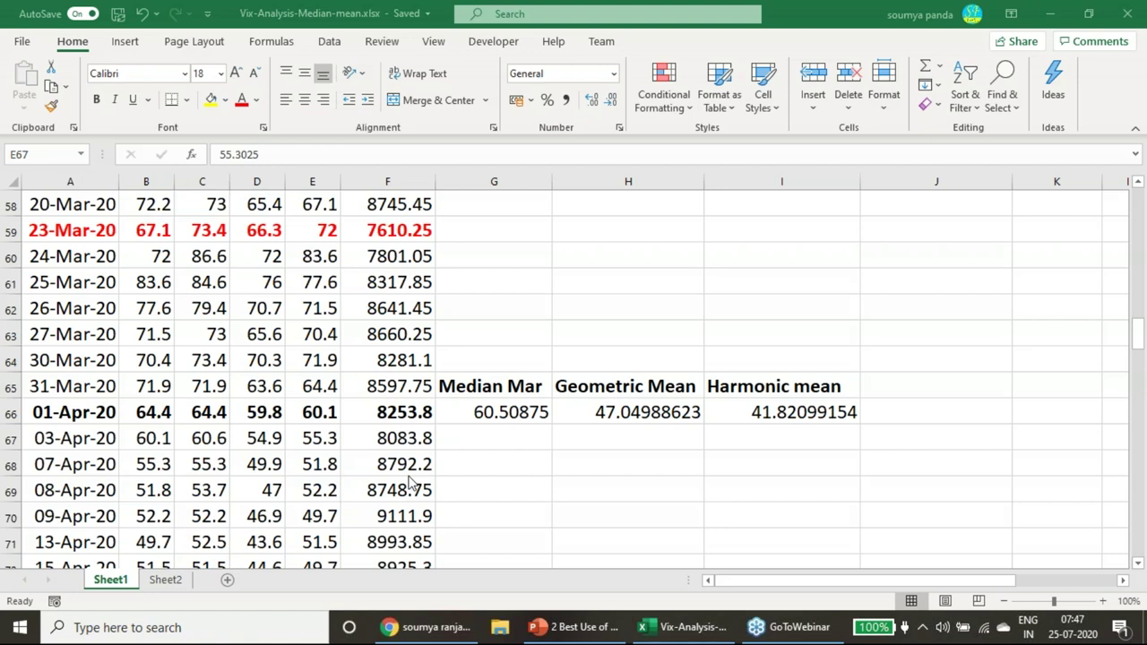
pyautogui.scroll(-1, 382, 499)
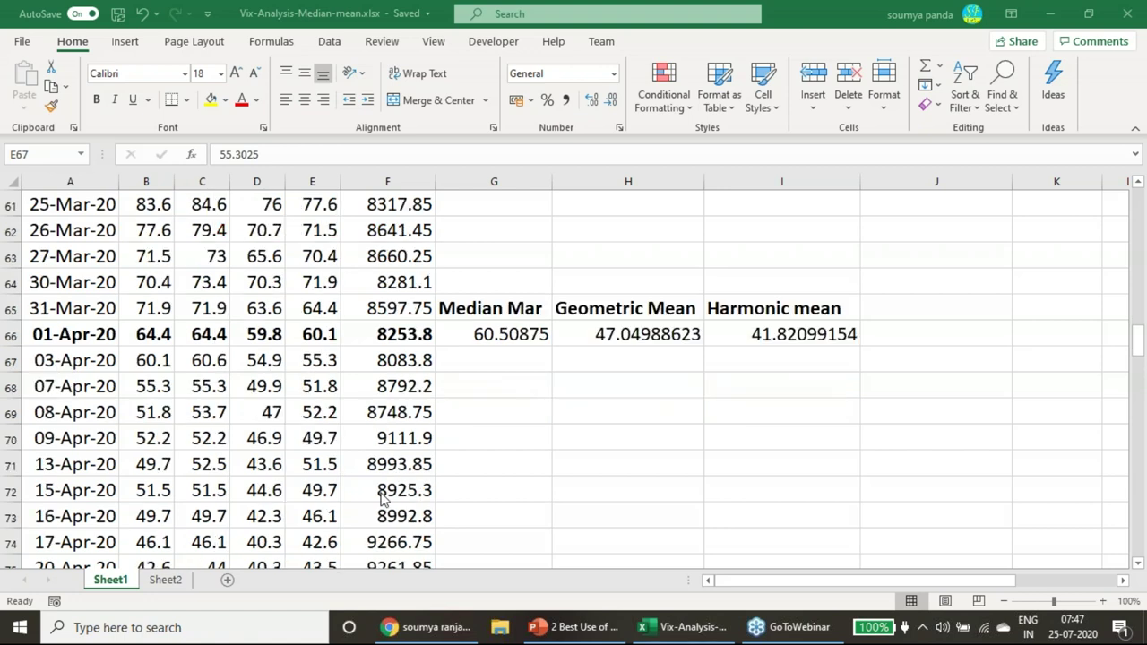
pyautogui.scroll(-1, 382, 499)
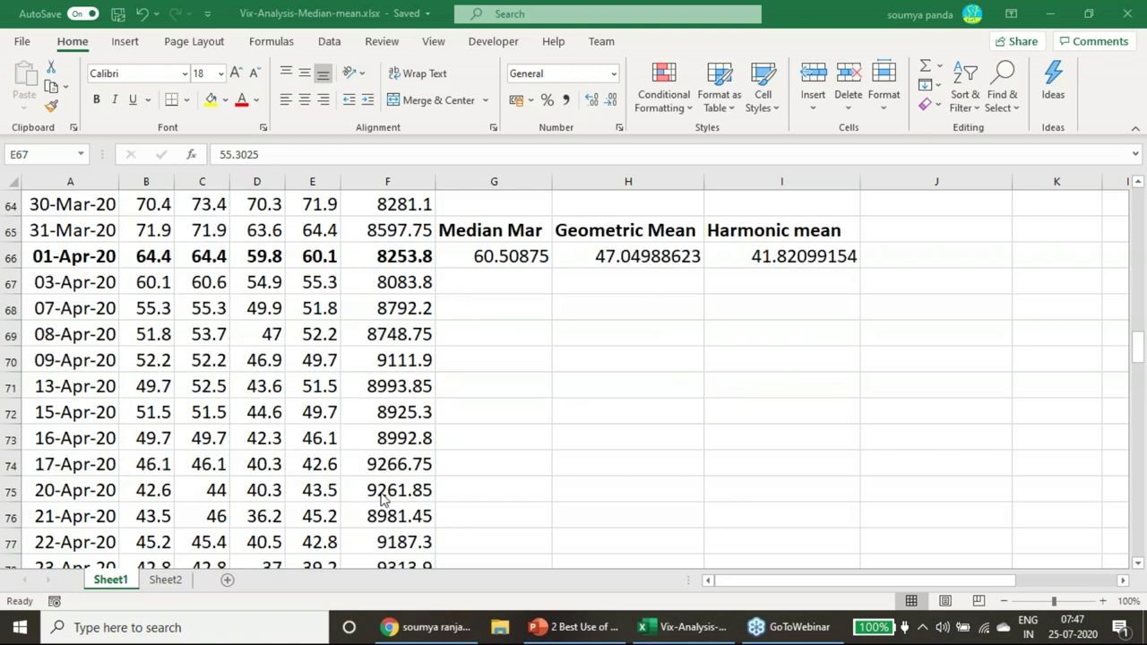
pyautogui.scroll(-1, 386, 498)
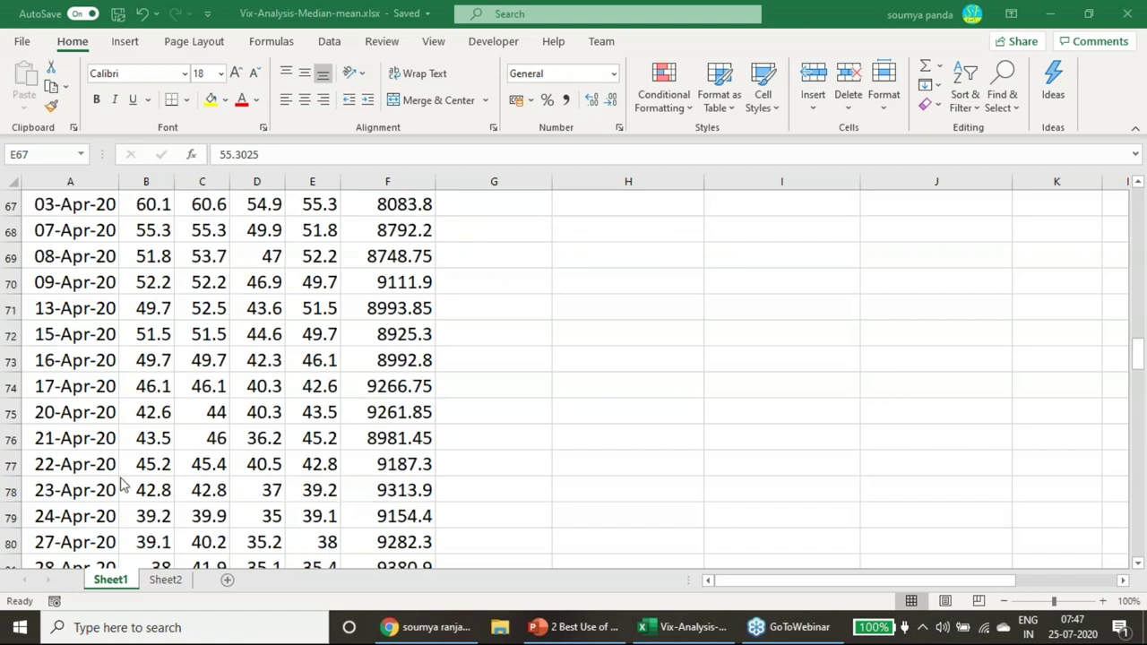
pyautogui.moveTo(77, 473); pyautogui.dragTo(397, 465)
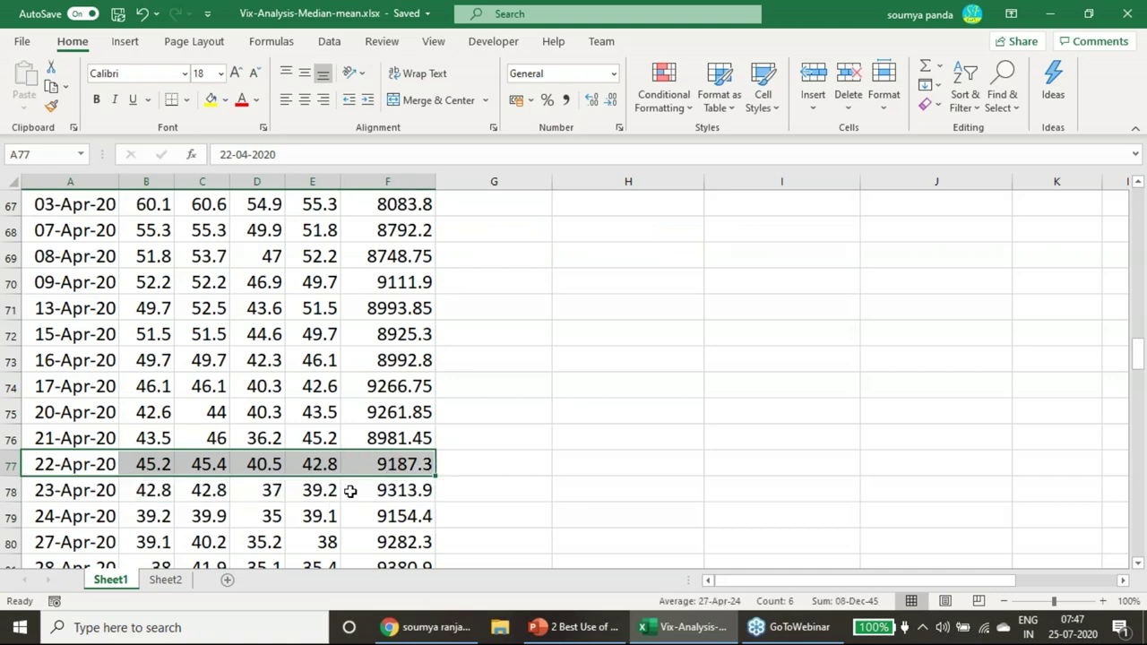
pyautogui.click(320, 469)
# - Check the March averages in row 66 against the 22-Apr and 23-Apr VIX closes in column E
pyautogui.scroll(4, 696, 443)
pyautogui.scroll(-3, 708, 439)
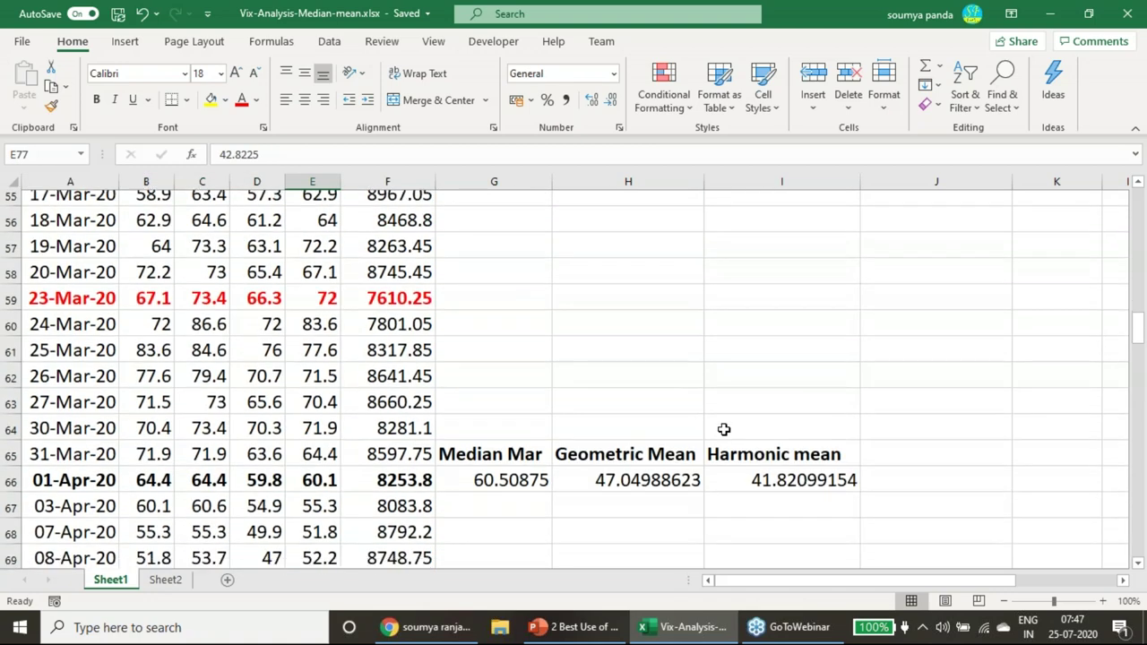
pyautogui.scroll(-1, 724, 430)
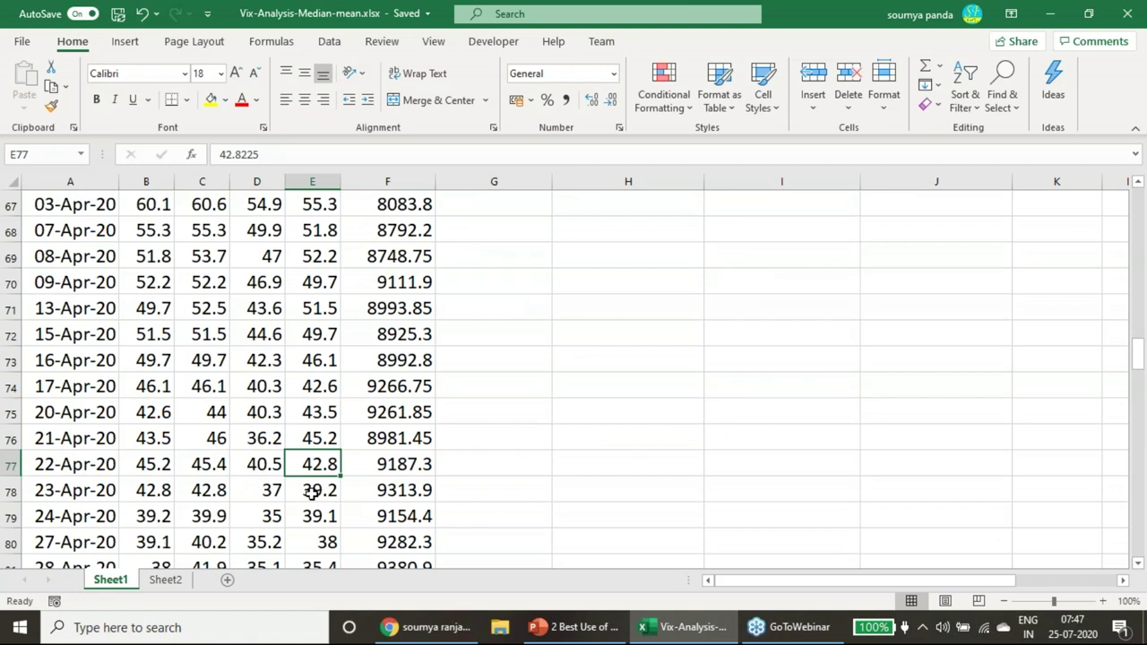
pyautogui.click(306, 491)
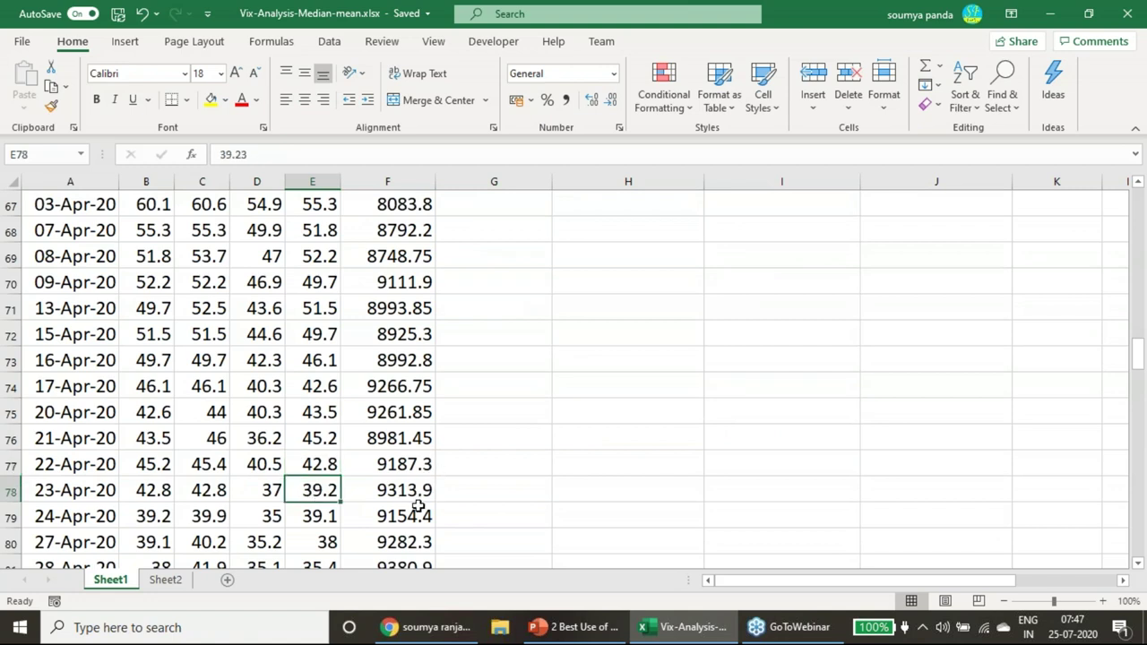
# - Highlight the Nifty closes from 23-Apr to 30-Apr, recheck the March harmonic mean and view the April averages in row 84
pyautogui.scroll(-1, 433, 484)
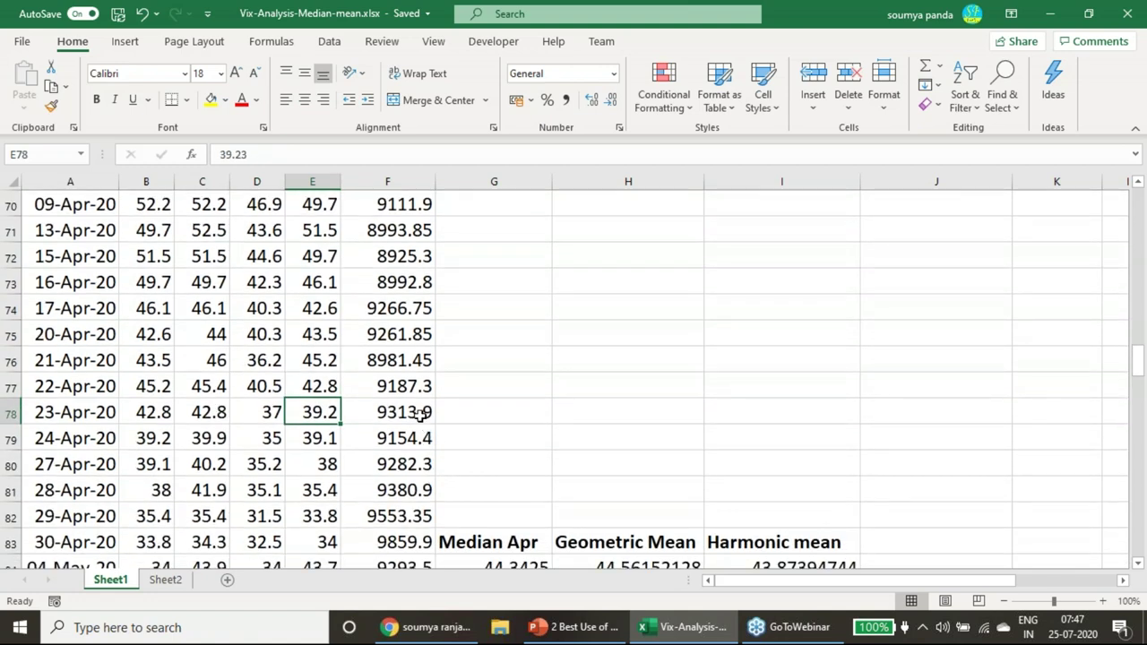
pyautogui.moveTo(418, 411); pyautogui.dragTo(408, 535)
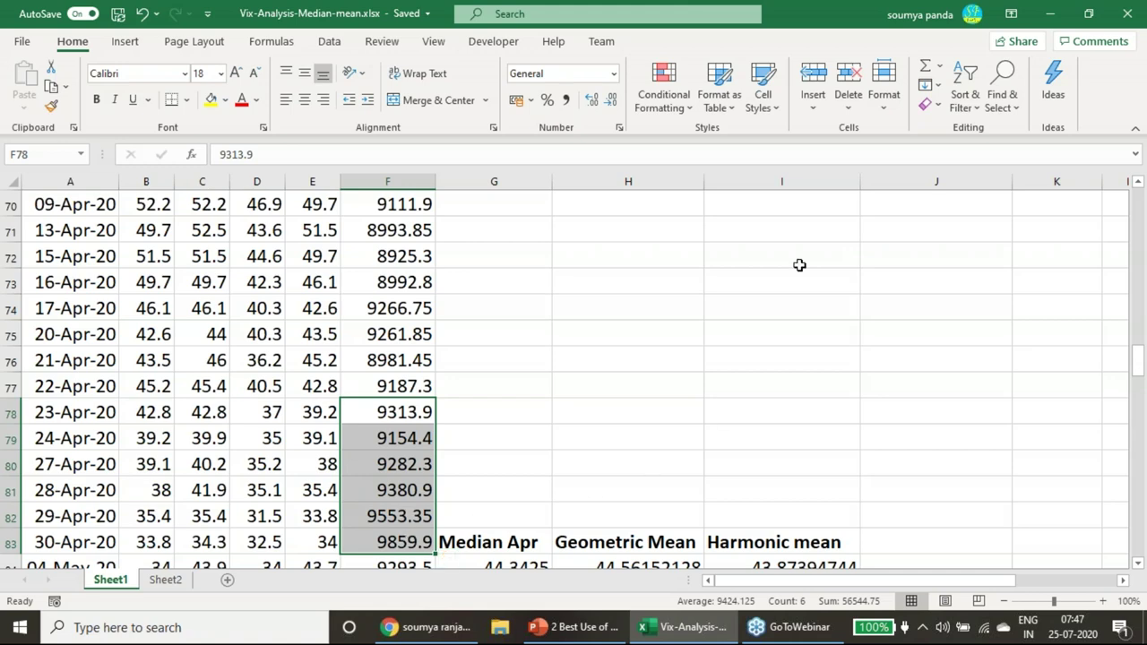
pyautogui.scroll(2, 800, 265)
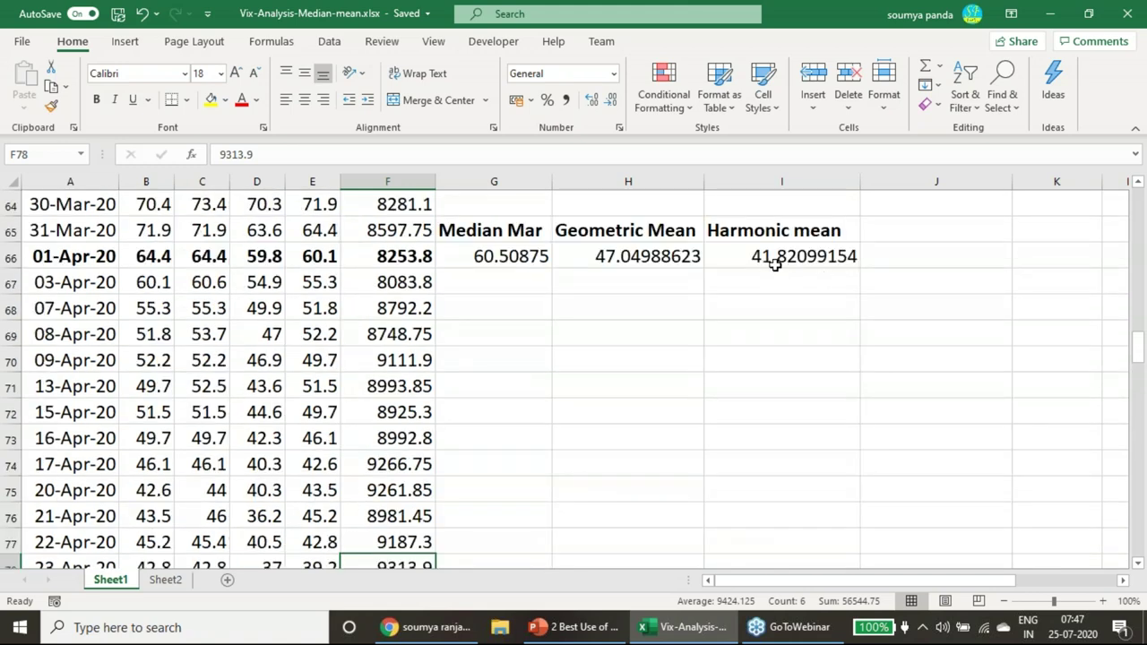
pyautogui.scroll(-3, 534, 410)
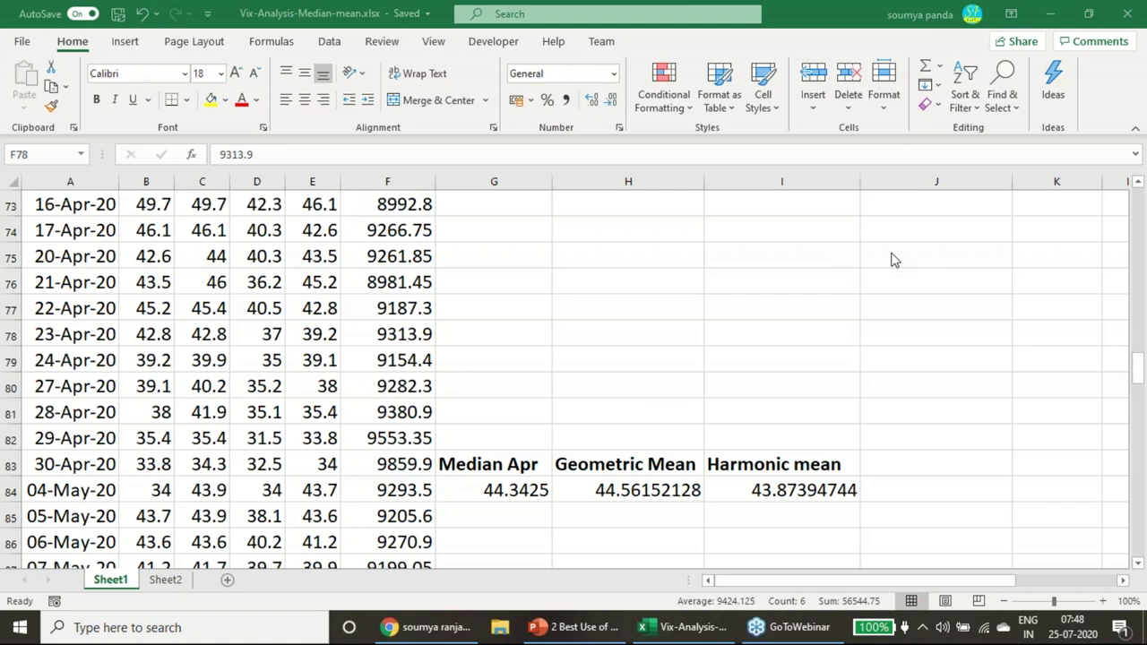
# - Check the April median, geometric mean and harmonic mean in row 84, returning to the median in G84
pyautogui.scroll(-2, 491, 390)
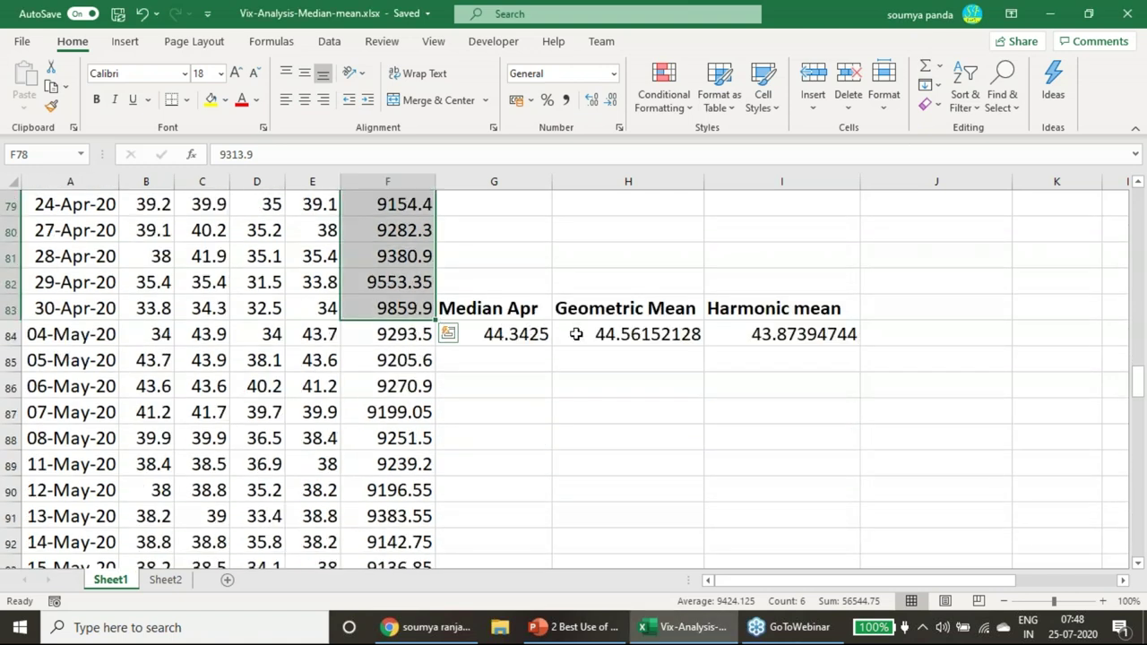
pyautogui.click(528, 337)
pyautogui.click(688, 333)
pyautogui.click(809, 328)
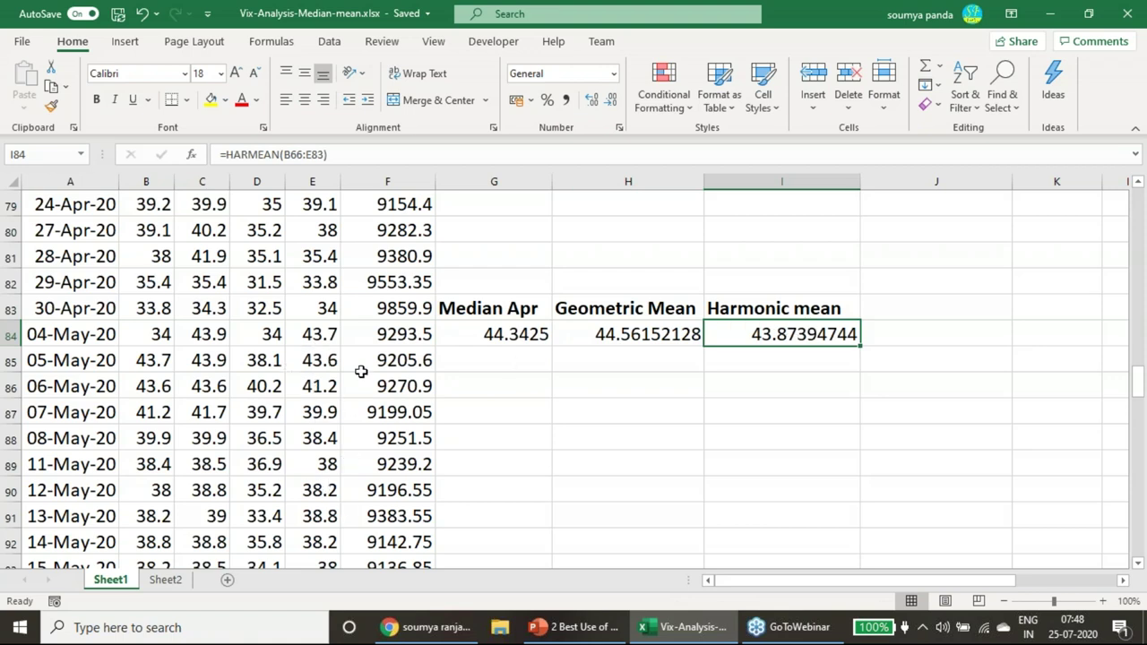
pyautogui.click(513, 336)
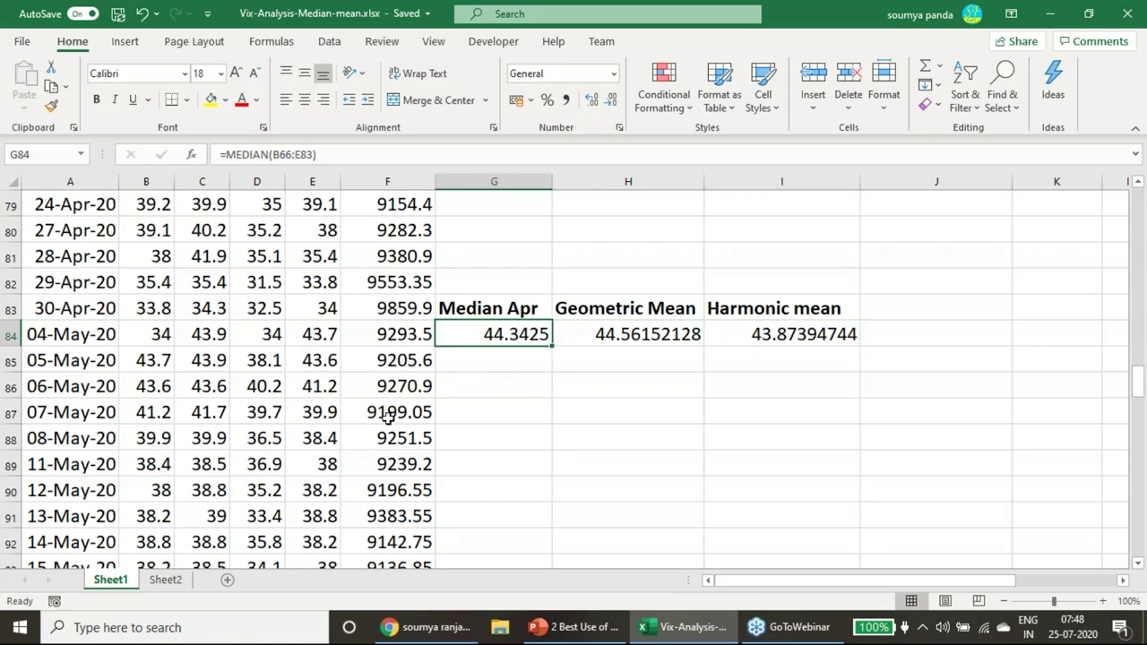
# - Review the May rows and the May averages in row 103, and select the 01-Jun Nifty close in F103
pyautogui.scroll(-2, 387, 417)
pyautogui.scroll(-2, 387, 417)
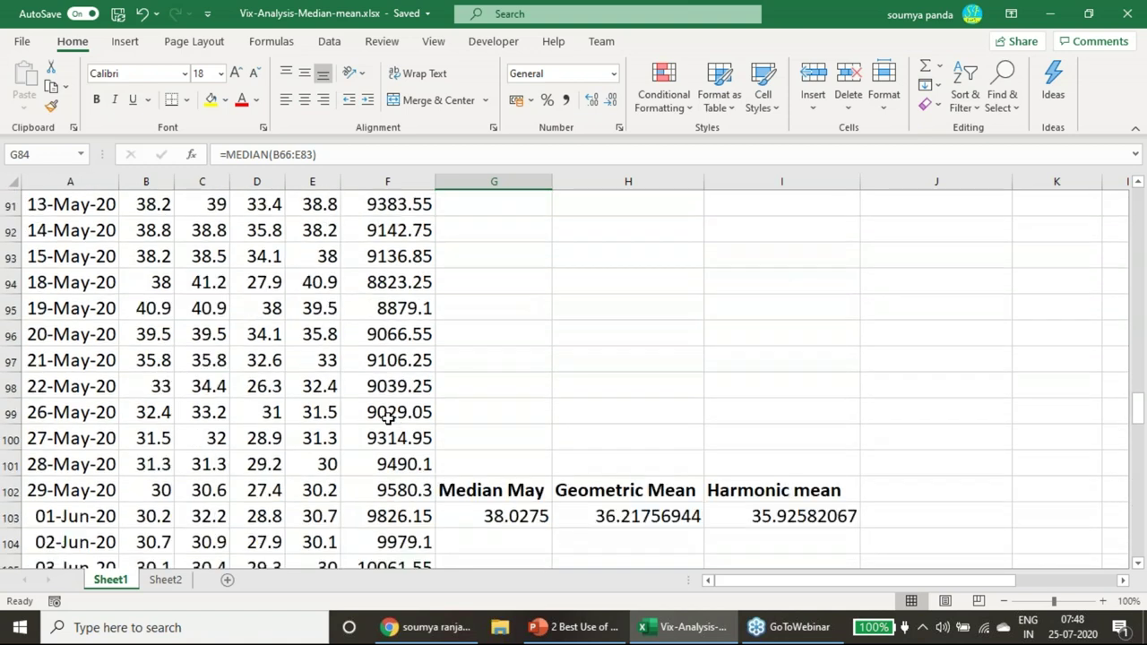
pyautogui.scroll(1, 387, 417)
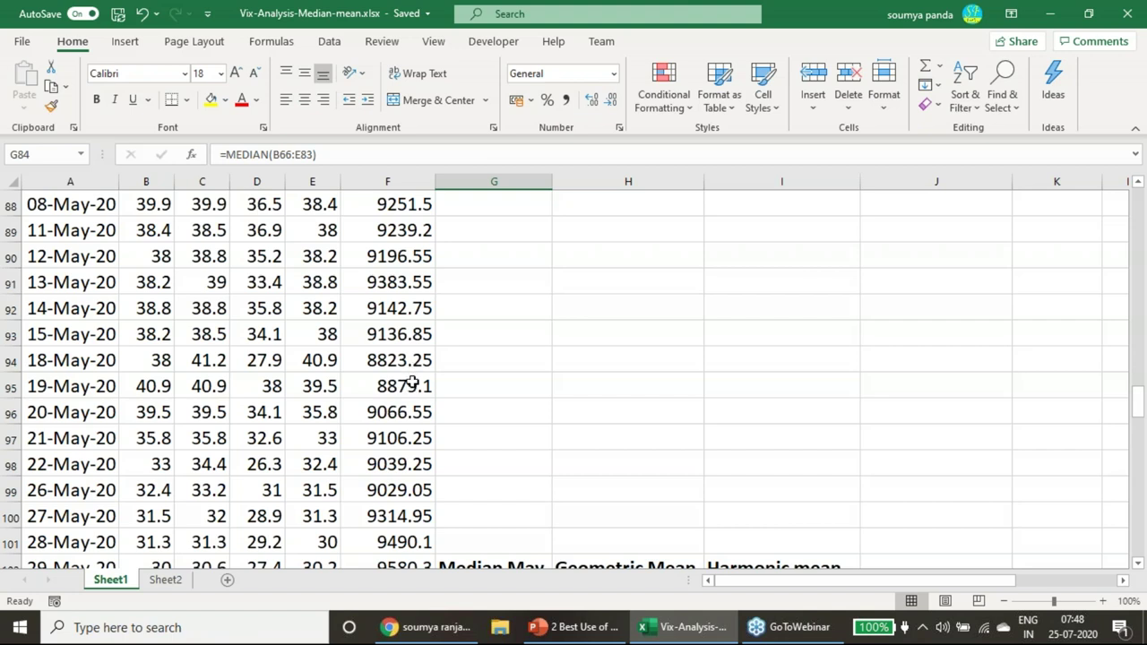
pyautogui.scroll(-2, 411, 382)
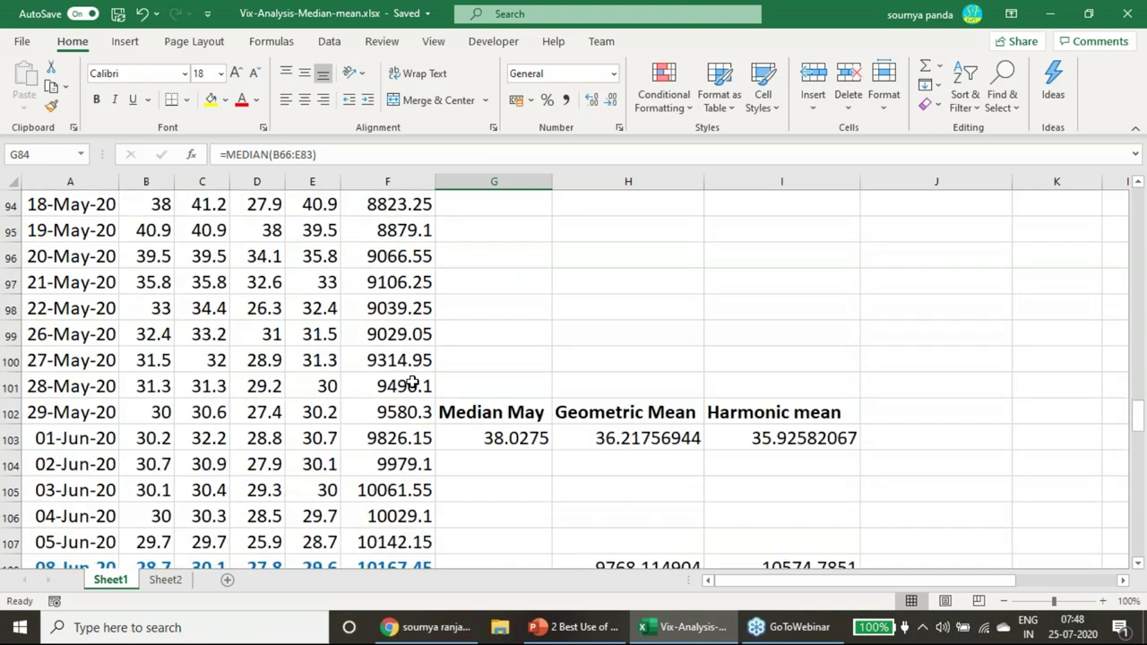
pyautogui.click(410, 441)
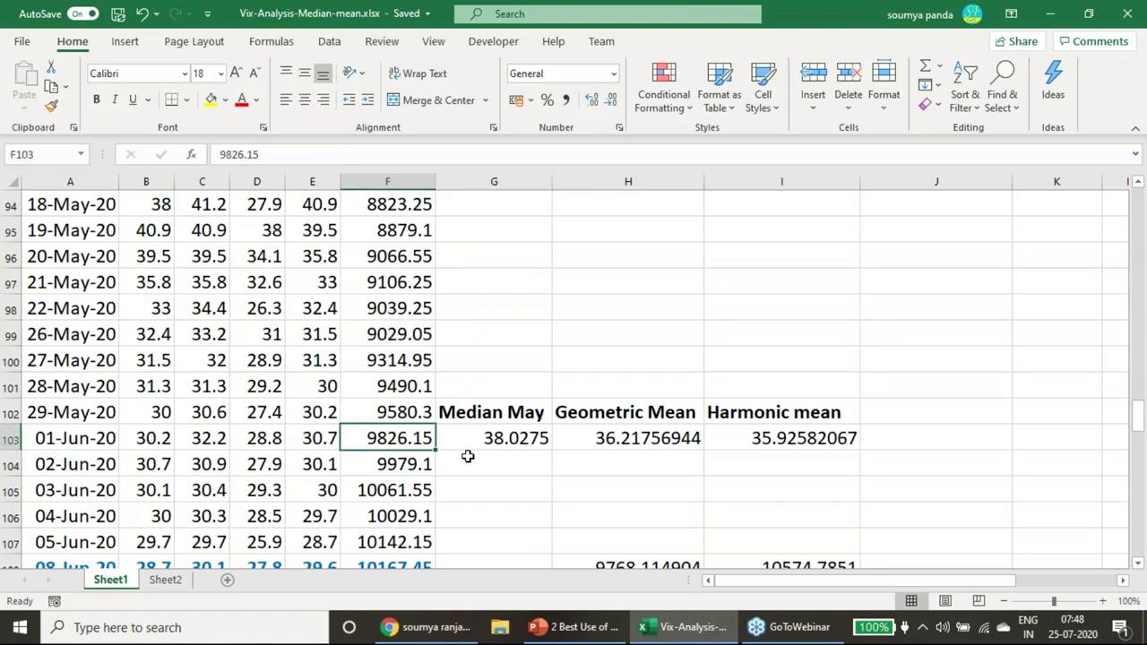
pyautogui.scroll(-1, 468, 455)
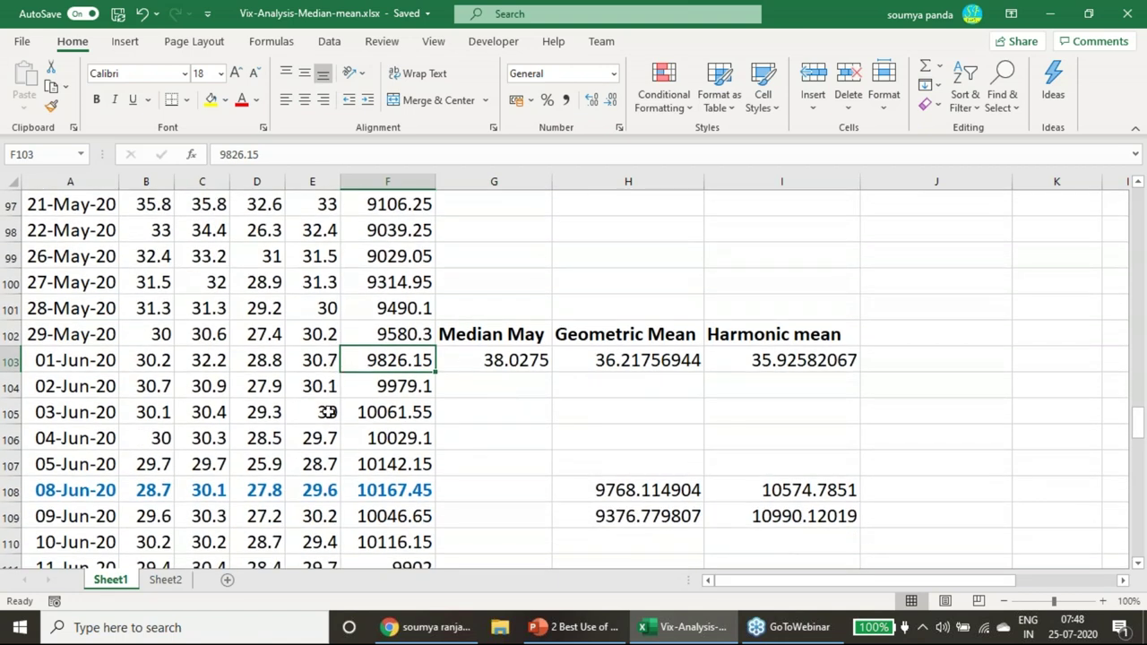
# - Review the June and July VIX and Nifty rows against the June averages in row 125
pyautogui.scroll(-2, 647, 421)
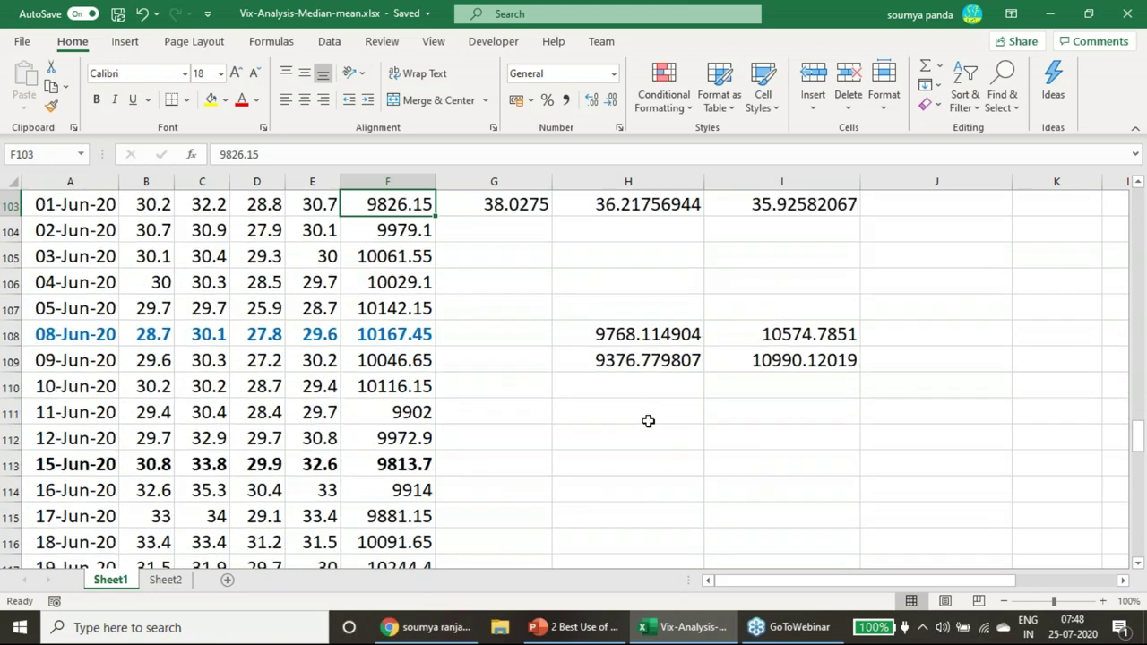
pyautogui.scroll(-1, 648, 421)
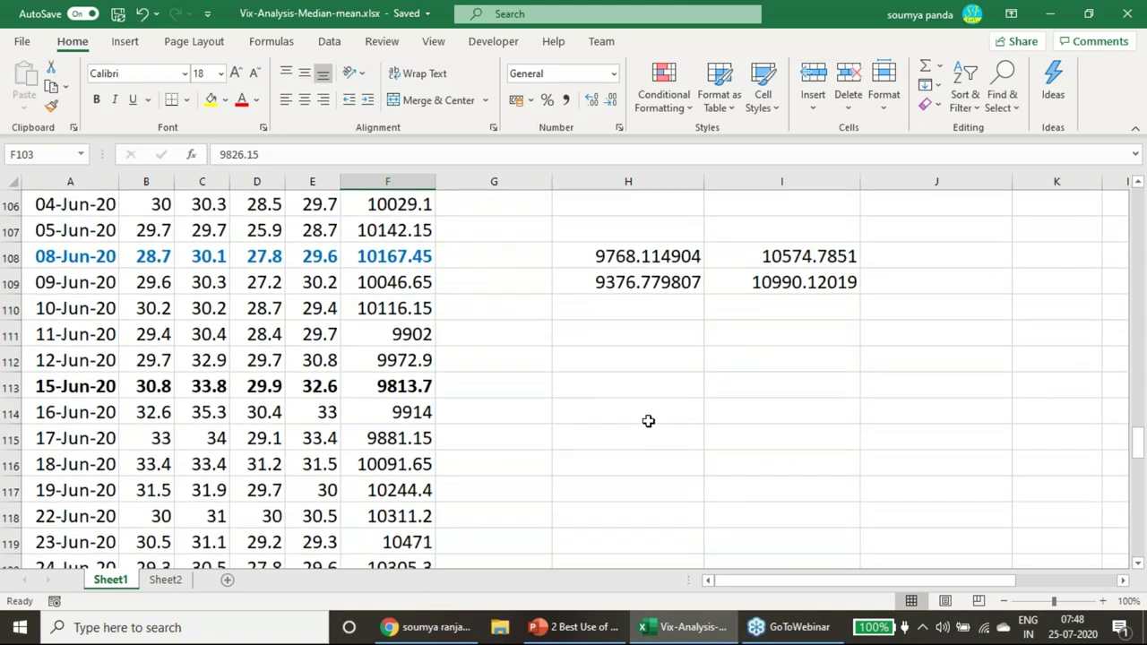
pyautogui.scroll(-2, 648, 421)
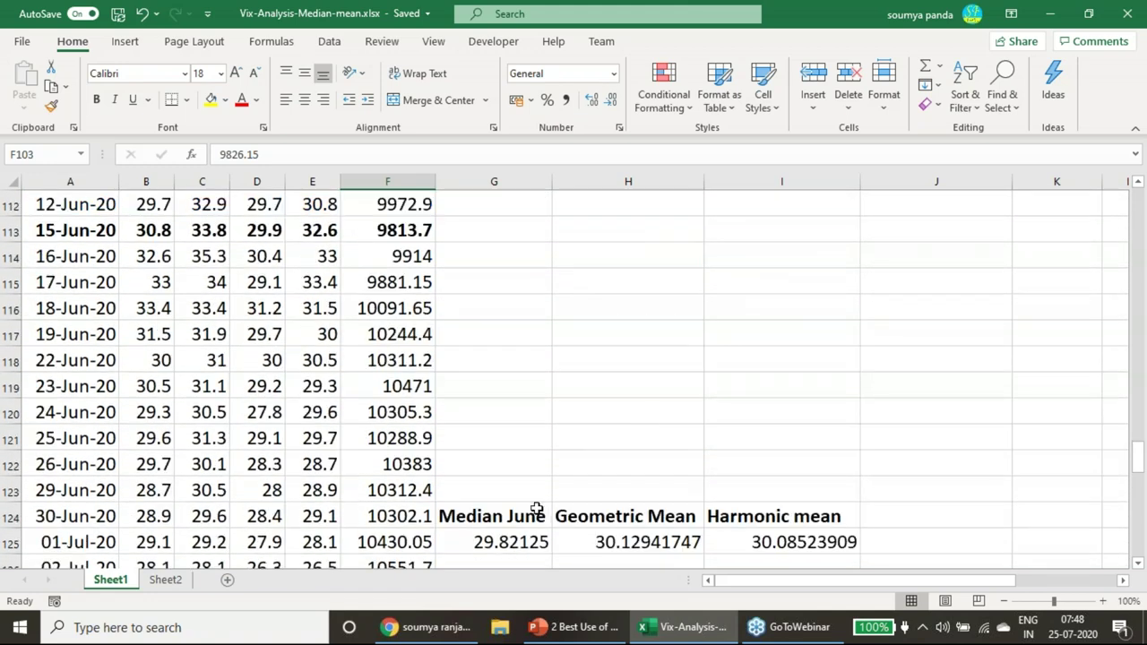
pyautogui.scroll(-1, 539, 509)
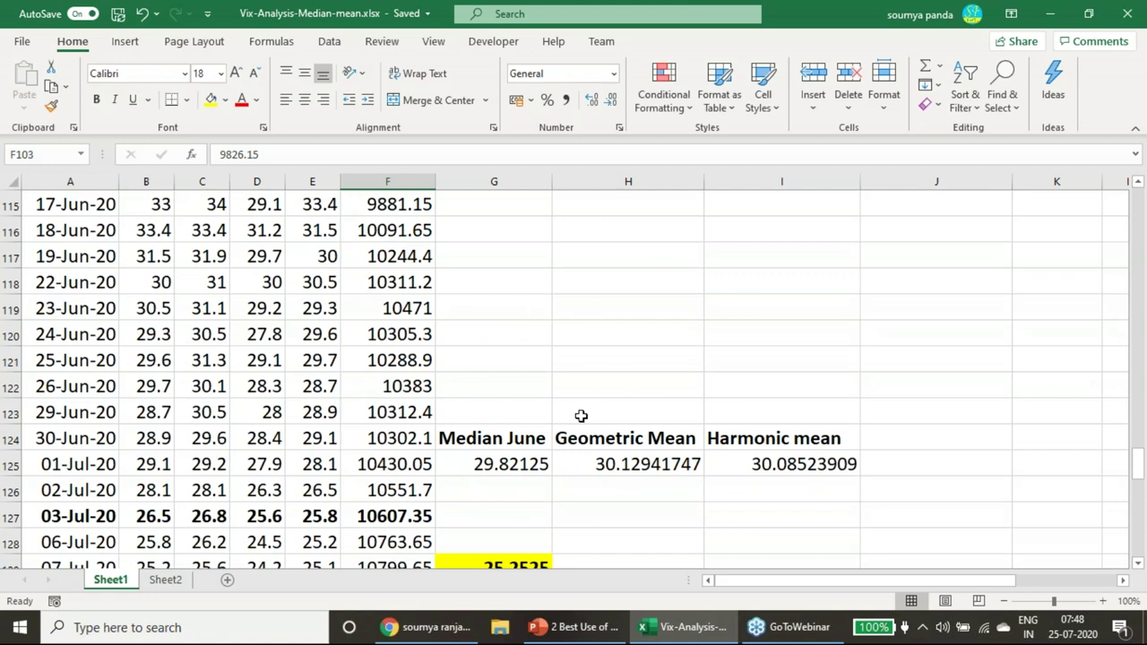
pyautogui.scroll(-2, 580, 455)
pyautogui.scroll(-4, 580, 454)
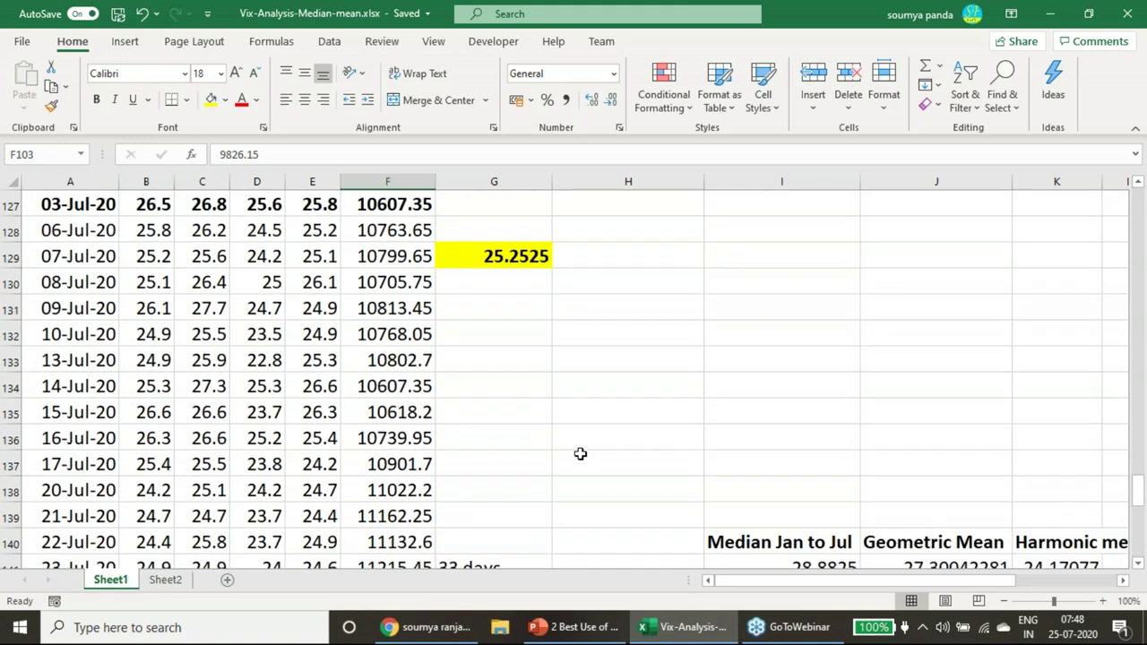
pyautogui.scroll(4, 580, 454)
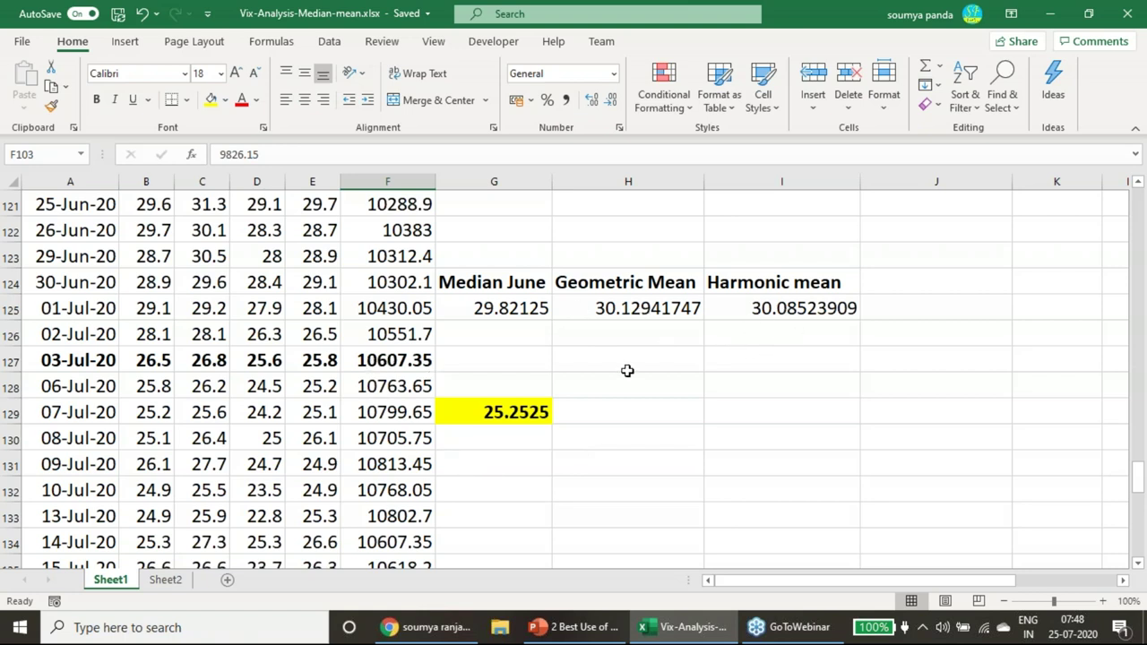
# - Open the Jan to Jul median formula in I141 and trace its B2:E141 range up through the earlier months and back
pyautogui.scroll(-4, 629, 372)
pyautogui.doubleClick(802, 412)
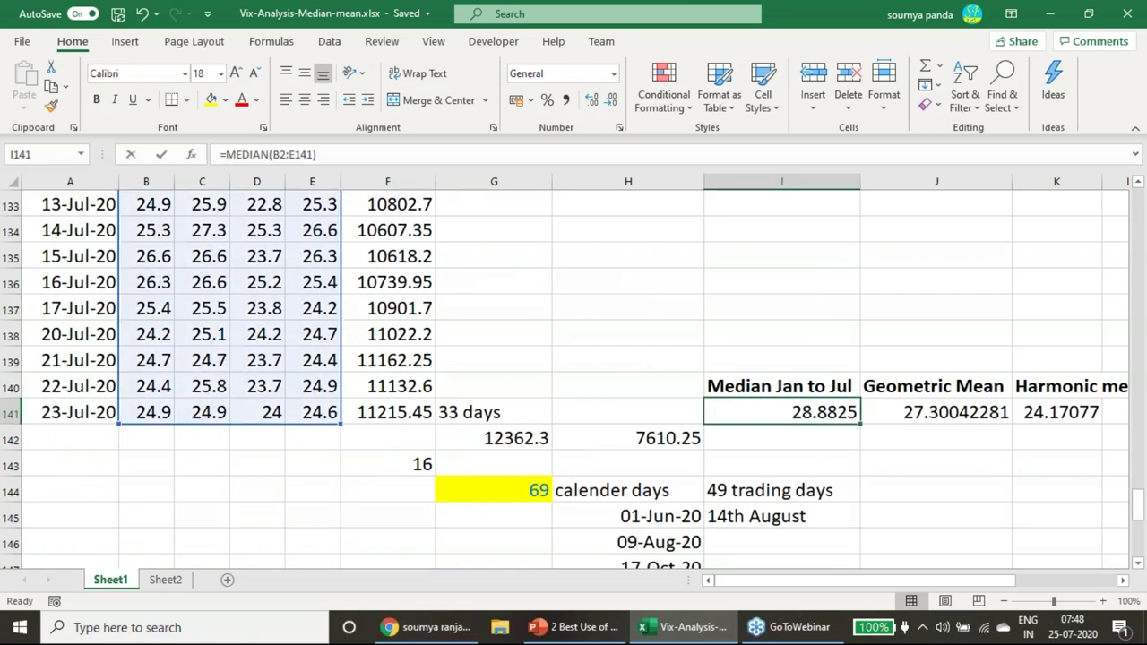
pyautogui.scroll(7, 571, 365)
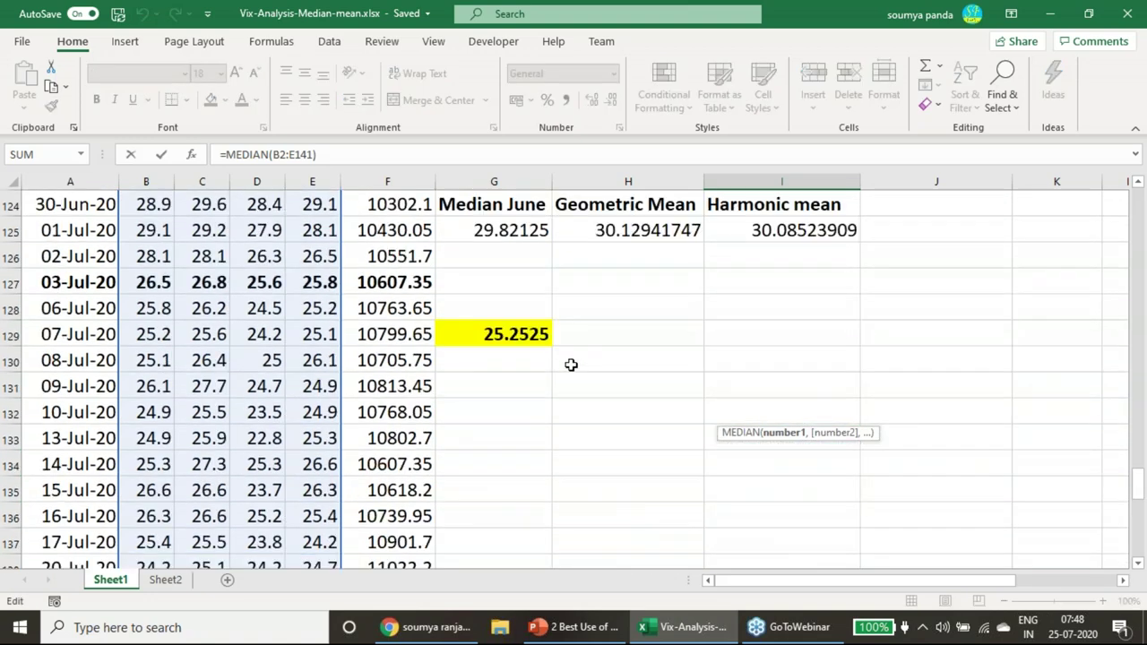
pyautogui.scroll(20, 571, 365)
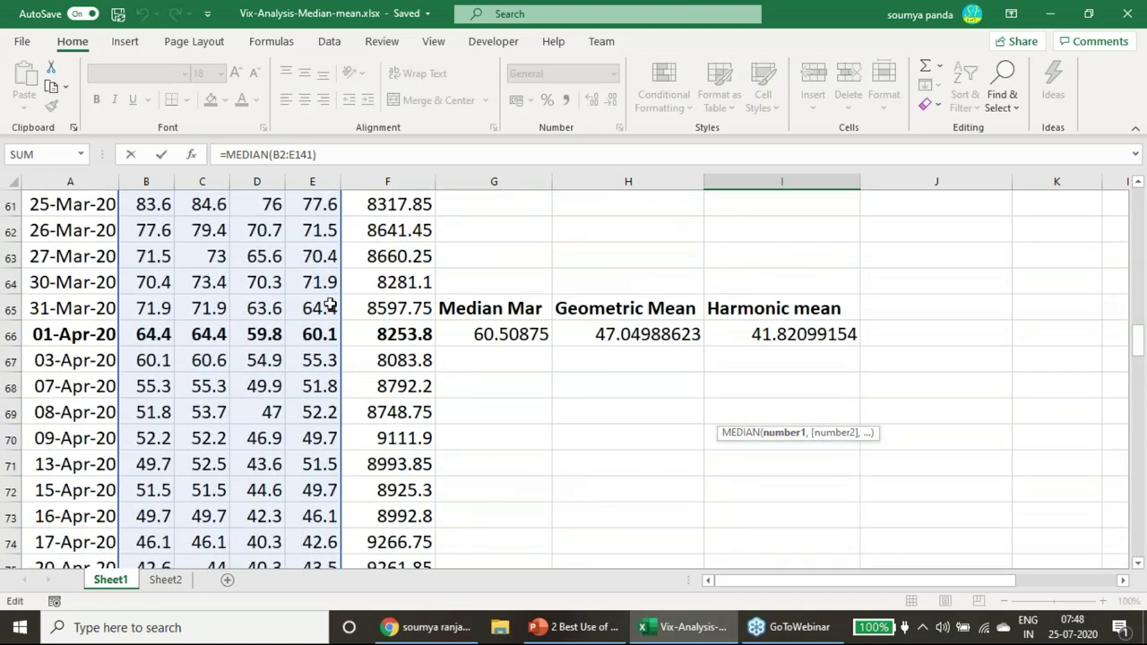
pyautogui.scroll(13, 330, 305)
pyautogui.scroll(-16, 332, 302)
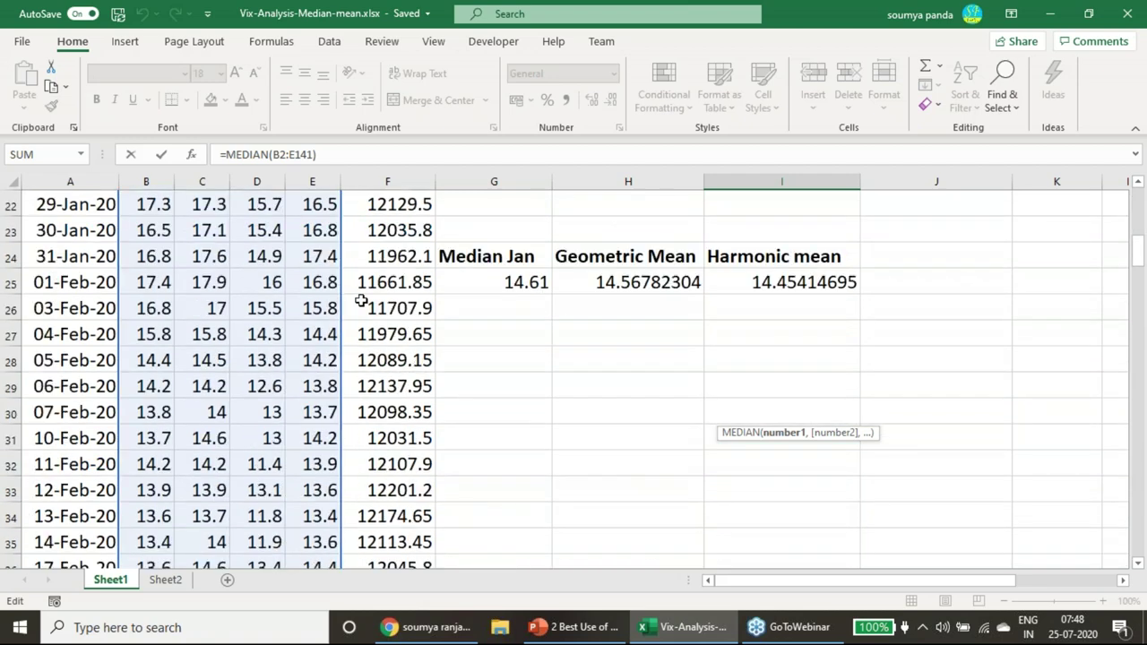
pyautogui.scroll(-20, 384, 308)
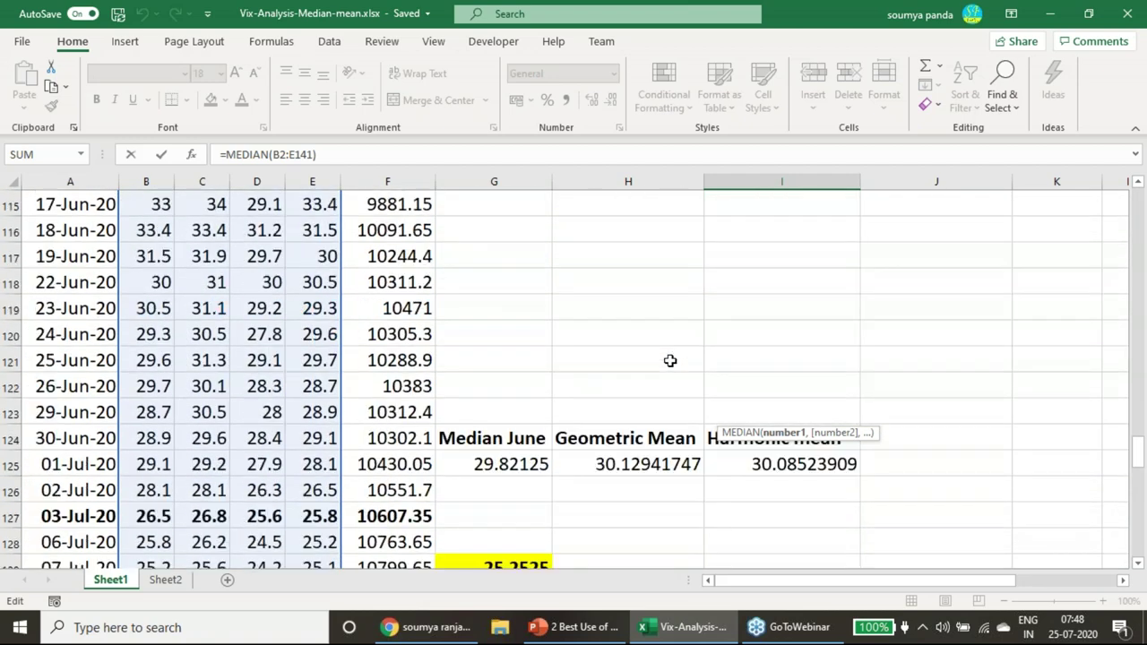
pyautogui.scroll(-5, 674, 389)
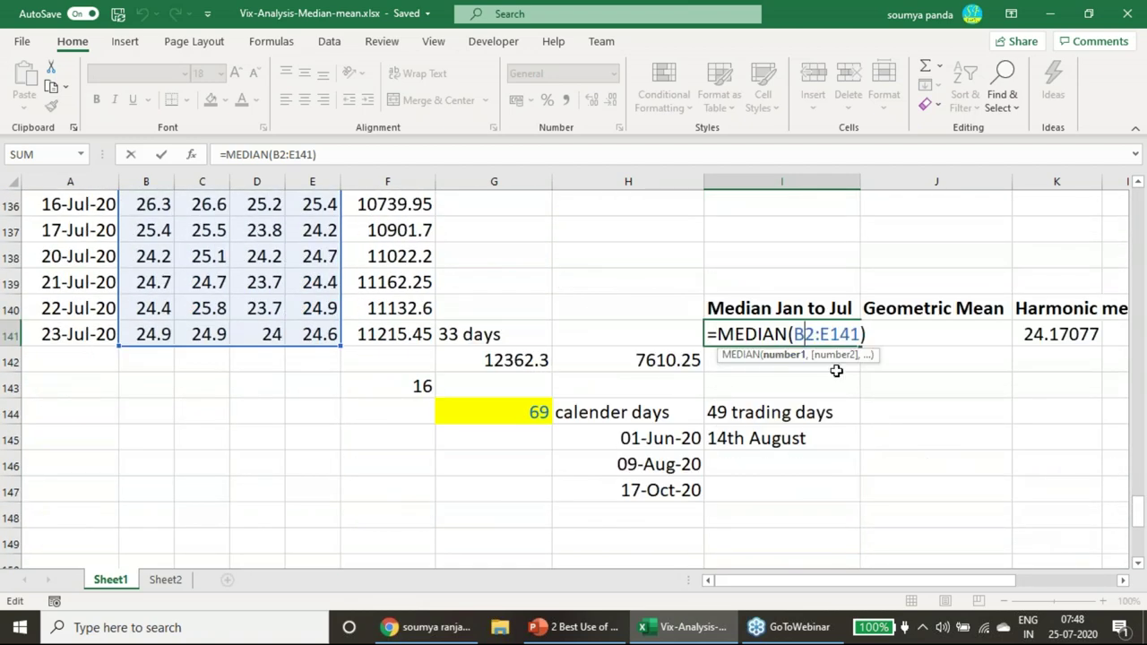
pyautogui.press('Return')
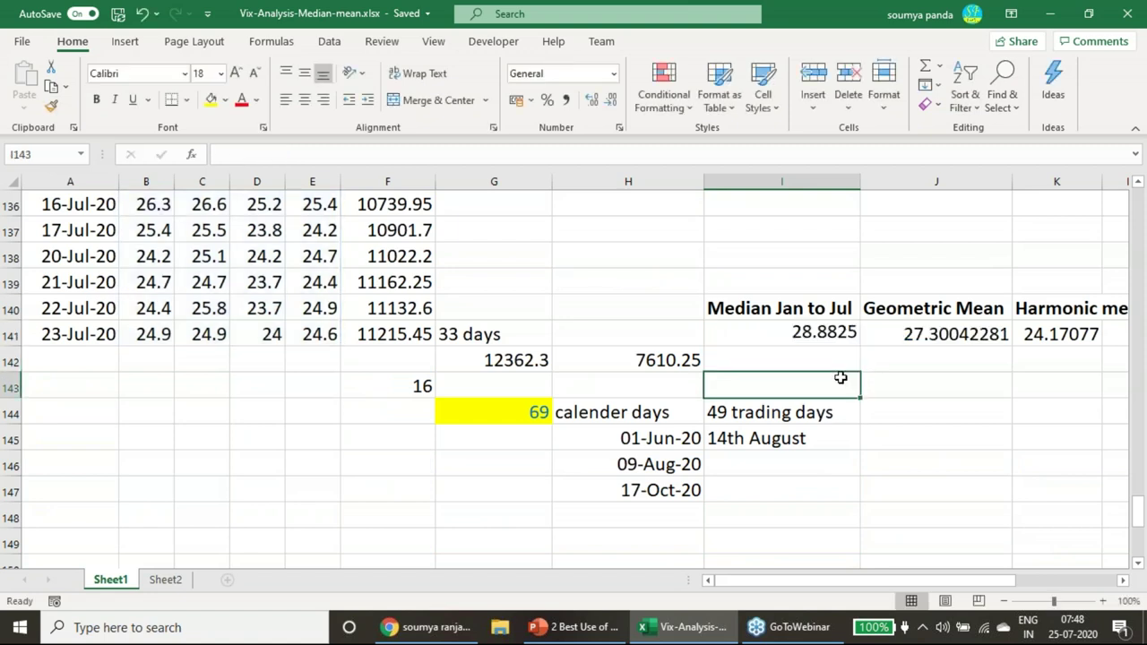
# - Check the geometric and harmonic means in J141 and K141, then mark the three Jan-to-Jul averages and the 16-Jul to 23-Jul VIX closes in red ink
pyautogui.click(920, 336)
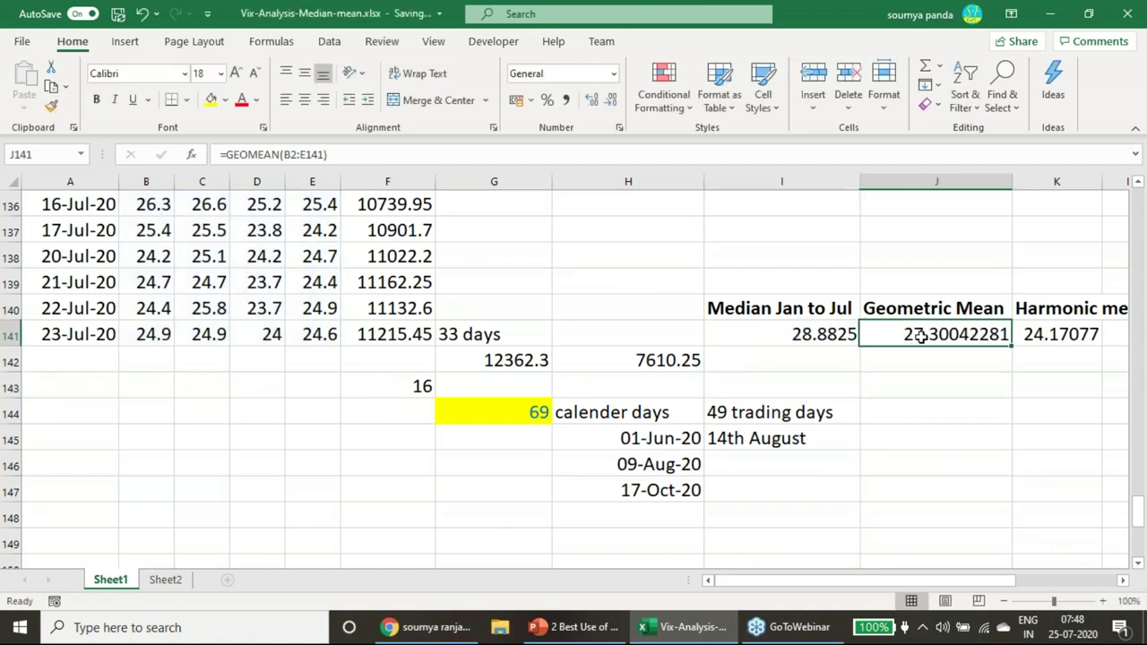
pyautogui.click(1044, 339)
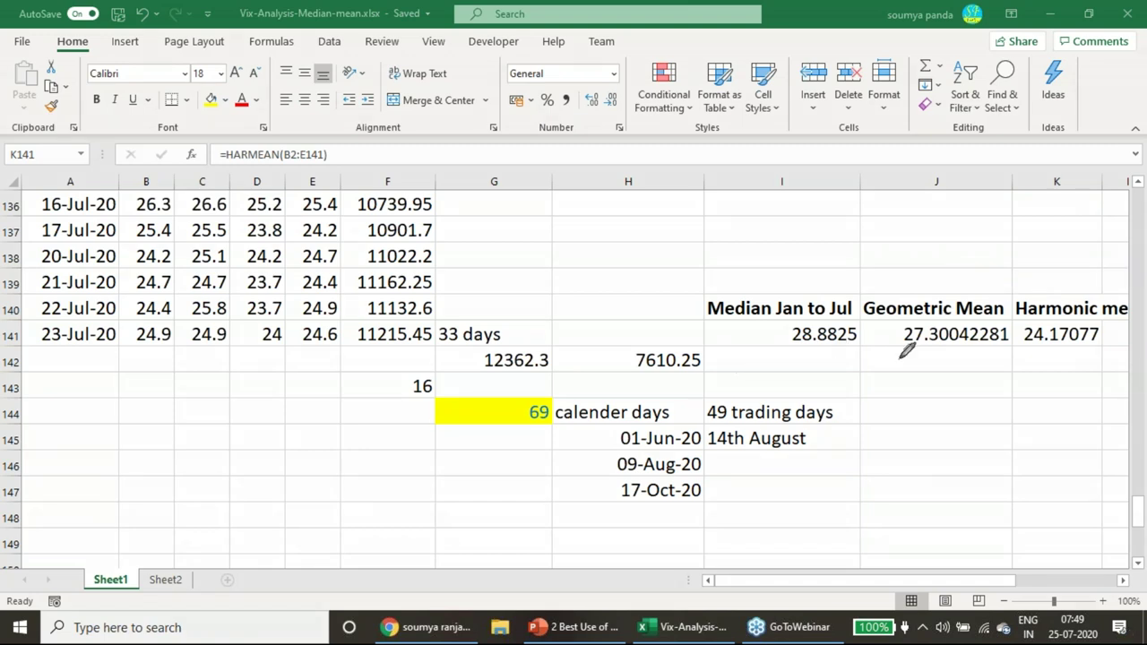
pyautogui.moveTo(800, 355); pyautogui.dragTo(1088, 351)
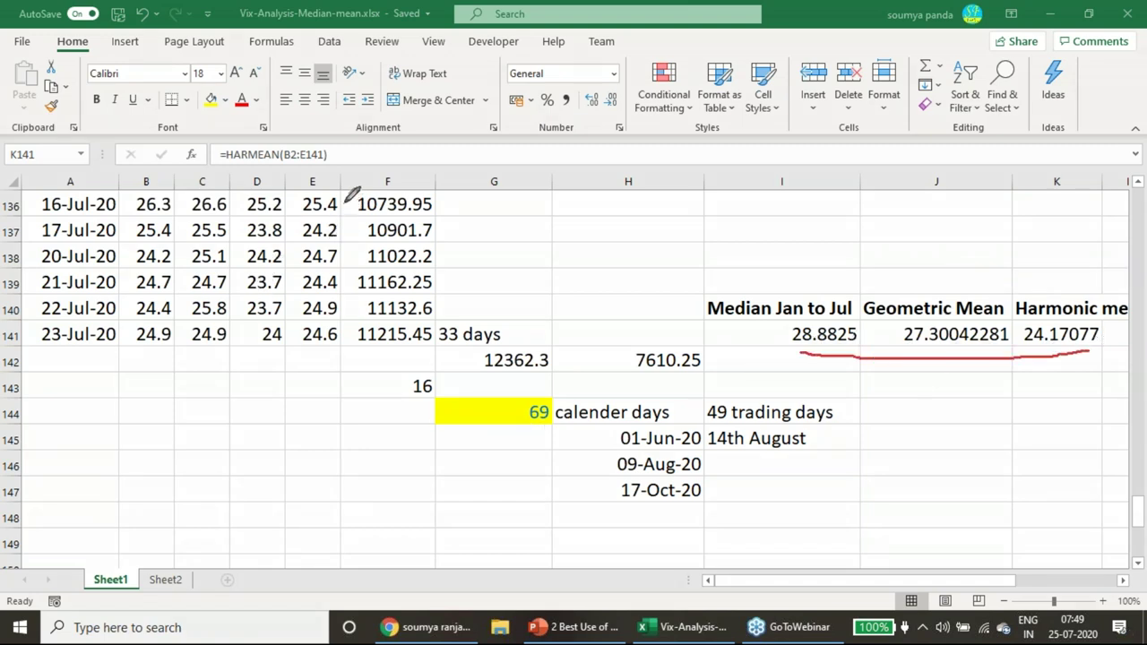
pyautogui.moveTo(348, 203); pyautogui.dragTo(342, 335)
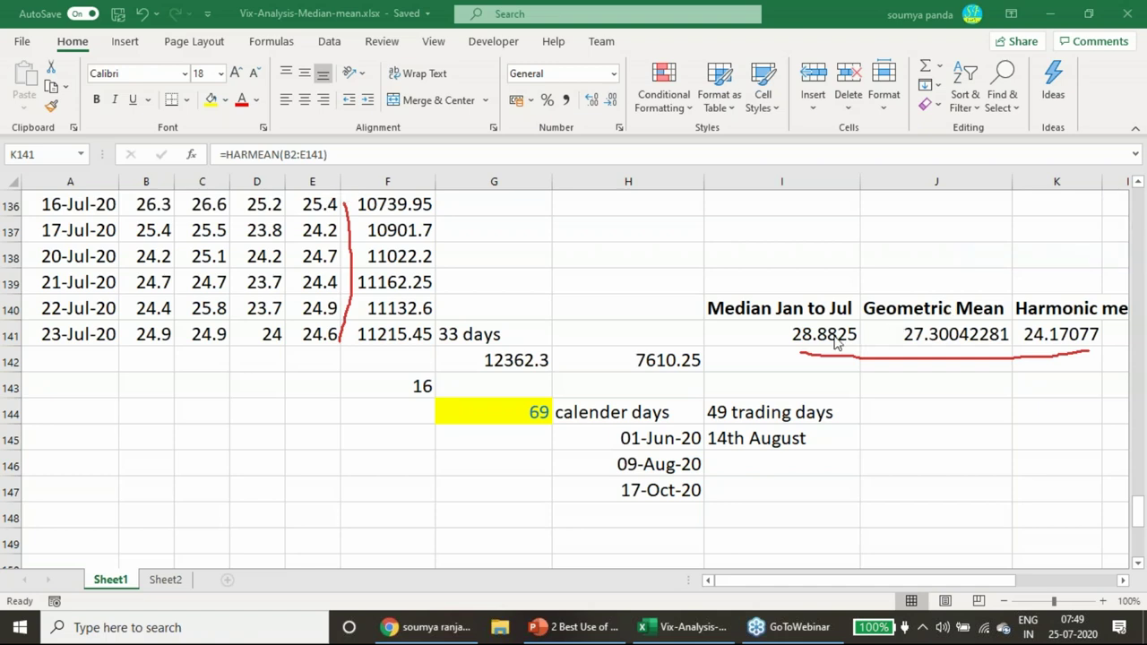
# - Reopen the I141 median formula, retrace the highlighted January-to-23-Jul data range, and close the formula unchanged
pyautogui.click(684, 627)
pyautogui.click(781, 333)
pyautogui.press('F2')
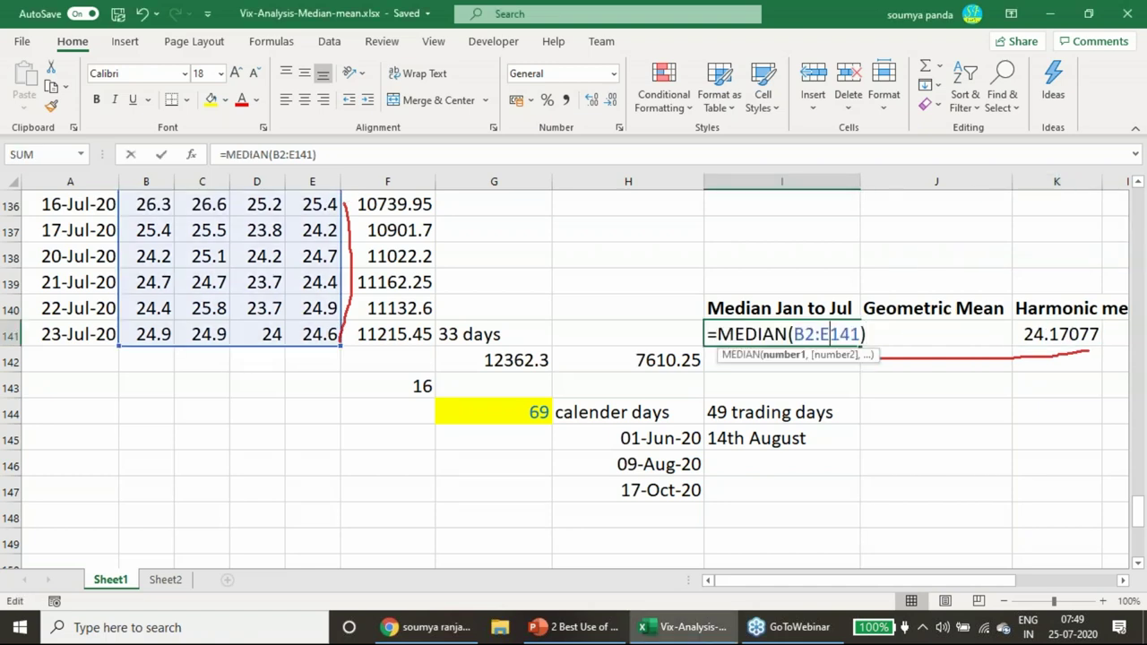
pyautogui.scroll(20, 835, 334)
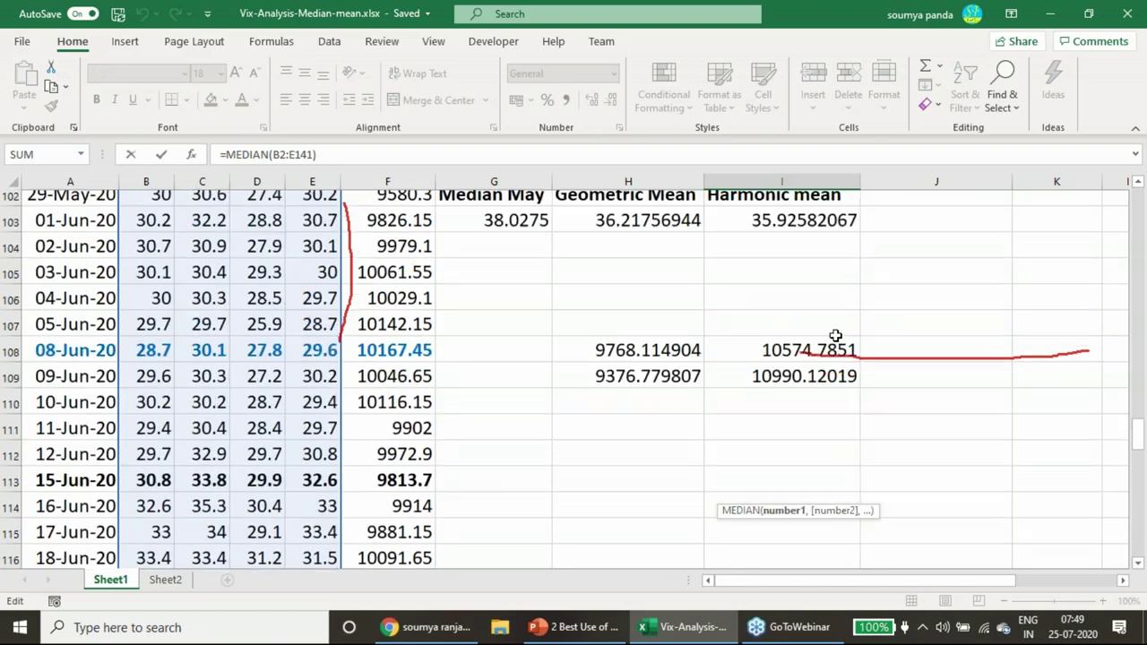
pyautogui.scroll(13, 835, 334)
pyautogui.scroll(-15, 835, 334)
pyautogui.scroll(-20, 835, 334)
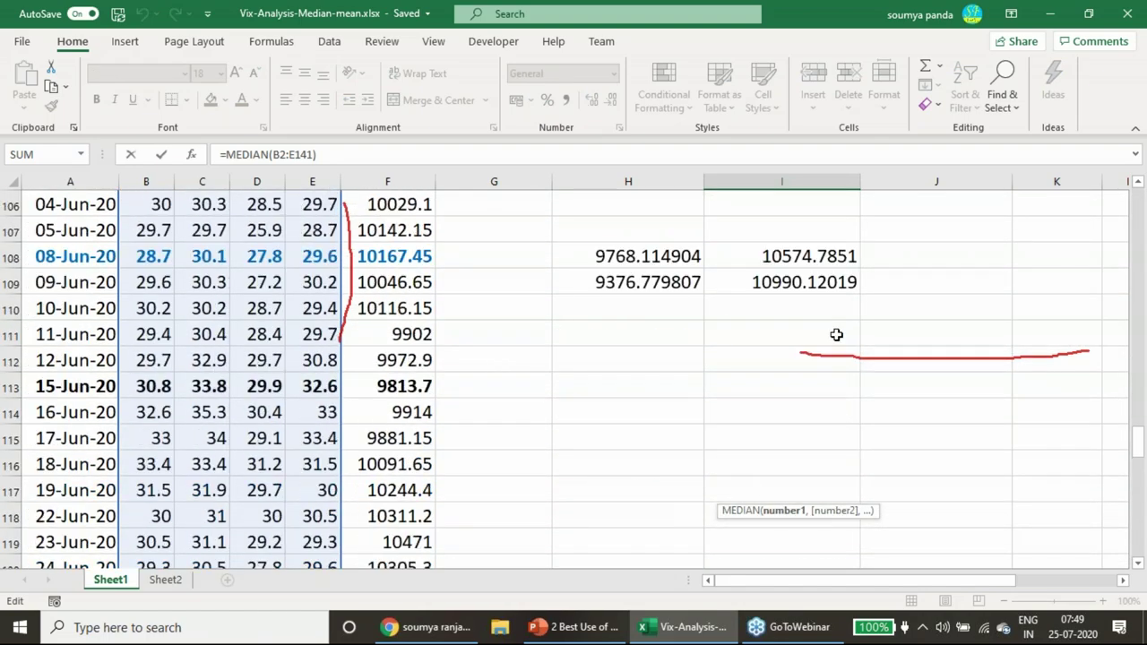
pyautogui.scroll(3, 835, 334)
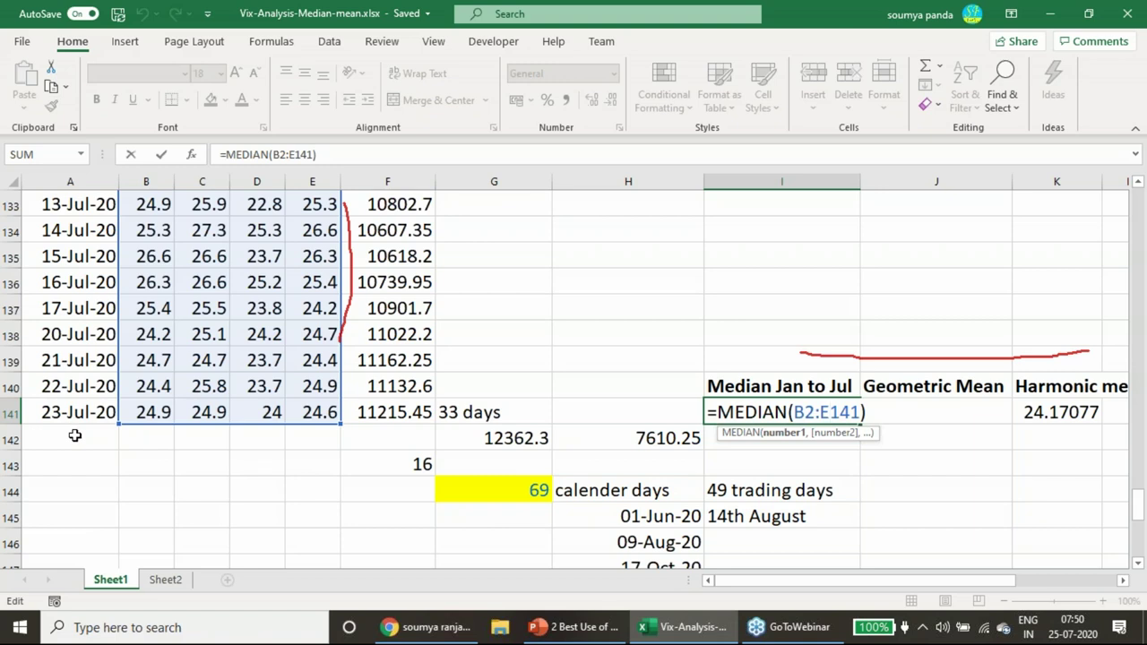
pyautogui.hotkey('ctrl', 'Return')
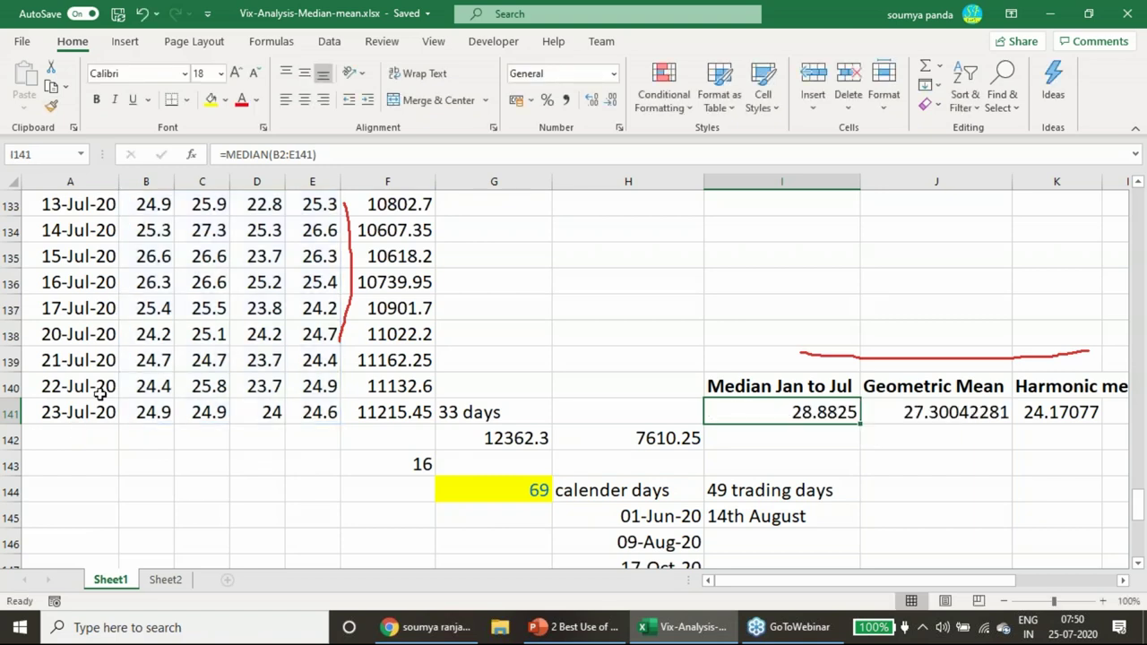
# - Inspect the June median, geometric mean and harmonic mean formulas in G125:I125, and return to the Jan-to-Jul averages
pyautogui.scroll(4, 102, 394)
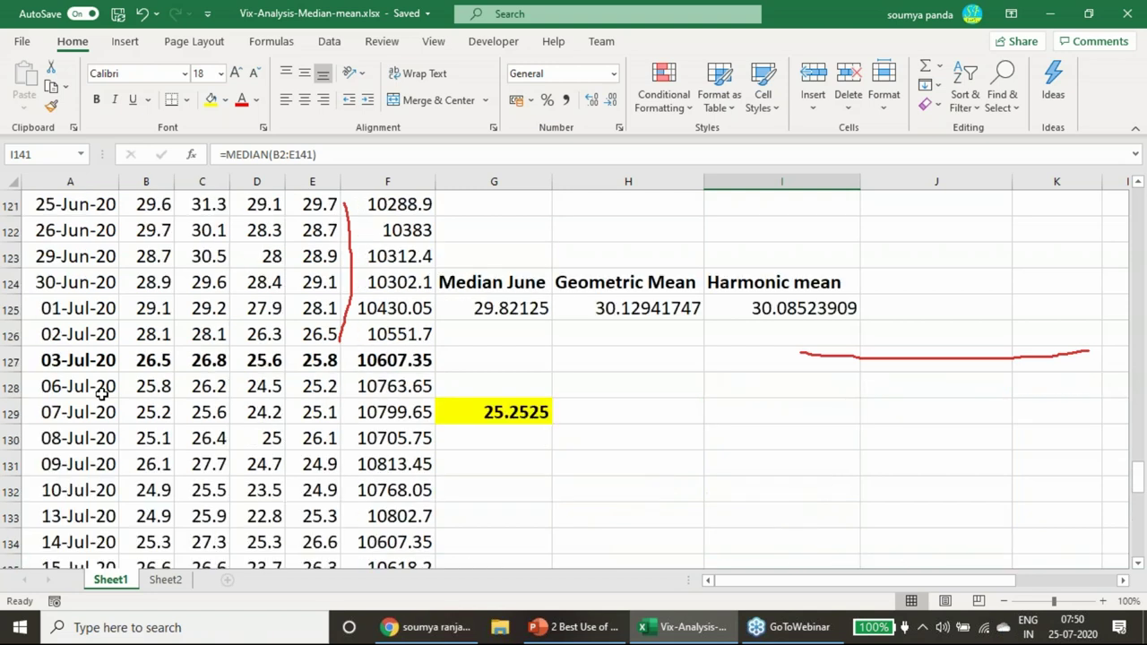
pyautogui.click(484, 309)
pyautogui.doubleClick(484, 309)
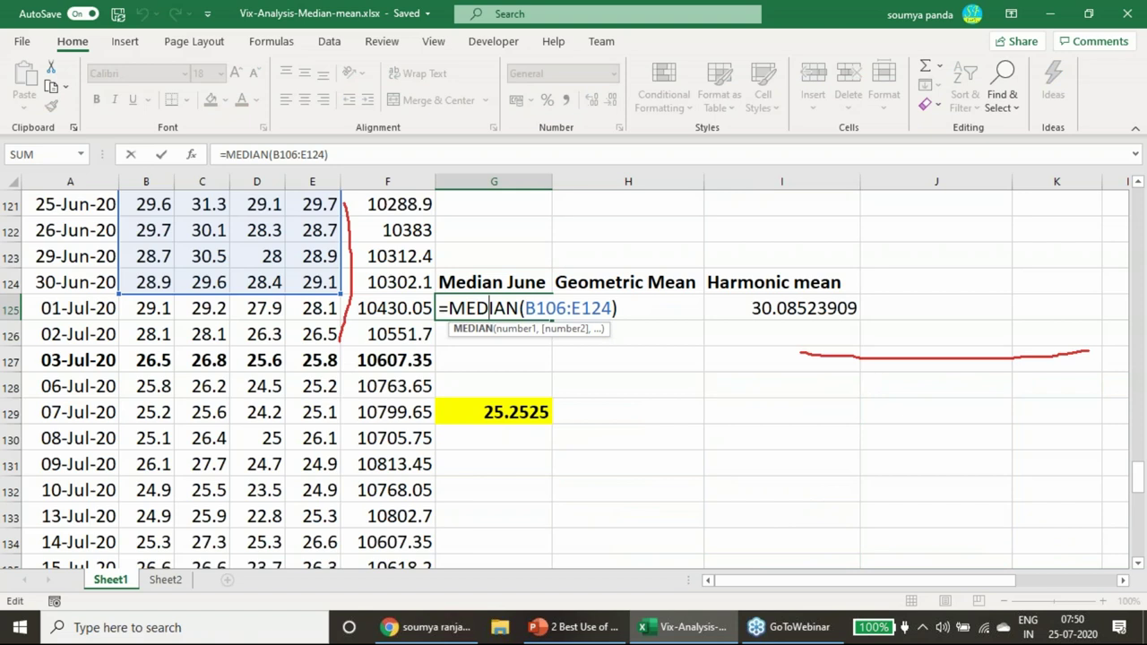
pyautogui.press('Escape')
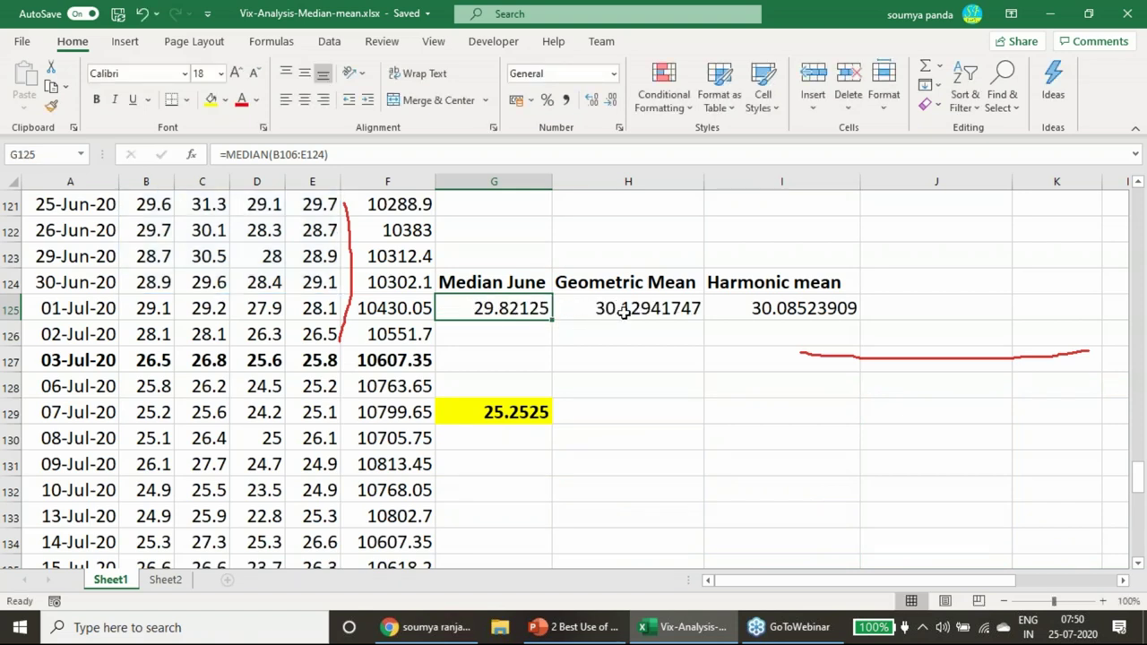
pyautogui.click(639, 311)
pyautogui.doubleClick(643, 310)
pyautogui.press('Escape')
pyautogui.click(791, 307)
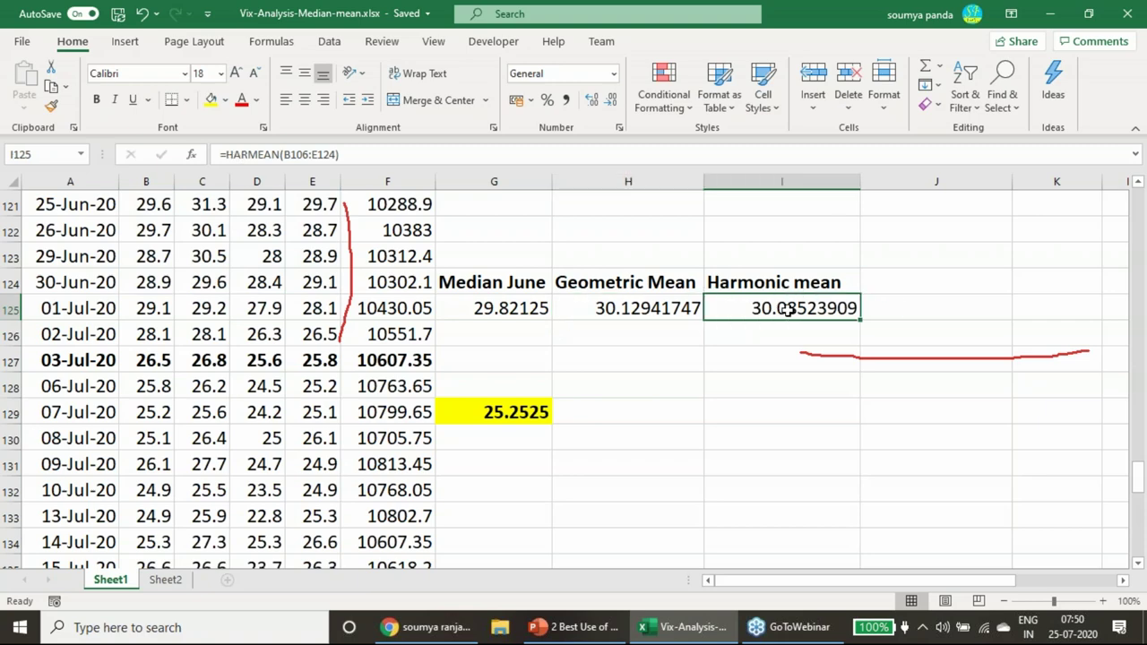
pyautogui.doubleClick(797, 308)
pyautogui.press('Escape')
pyautogui.scroll(-4, 516, 412)
pyautogui.scroll(1, 515, 410)
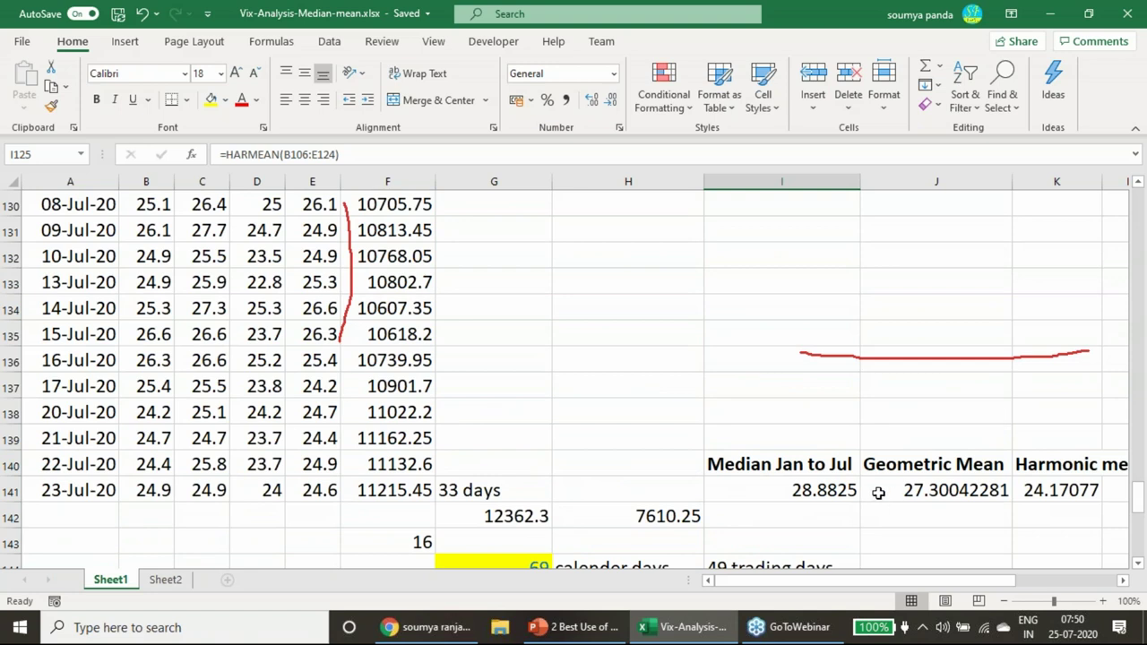
# - Handwrite "Bees" in red ink beside the mid-July rows, double-underline it, and underline the three Jan-to-Jul averages
pyautogui.scroll(3, 574, 460)
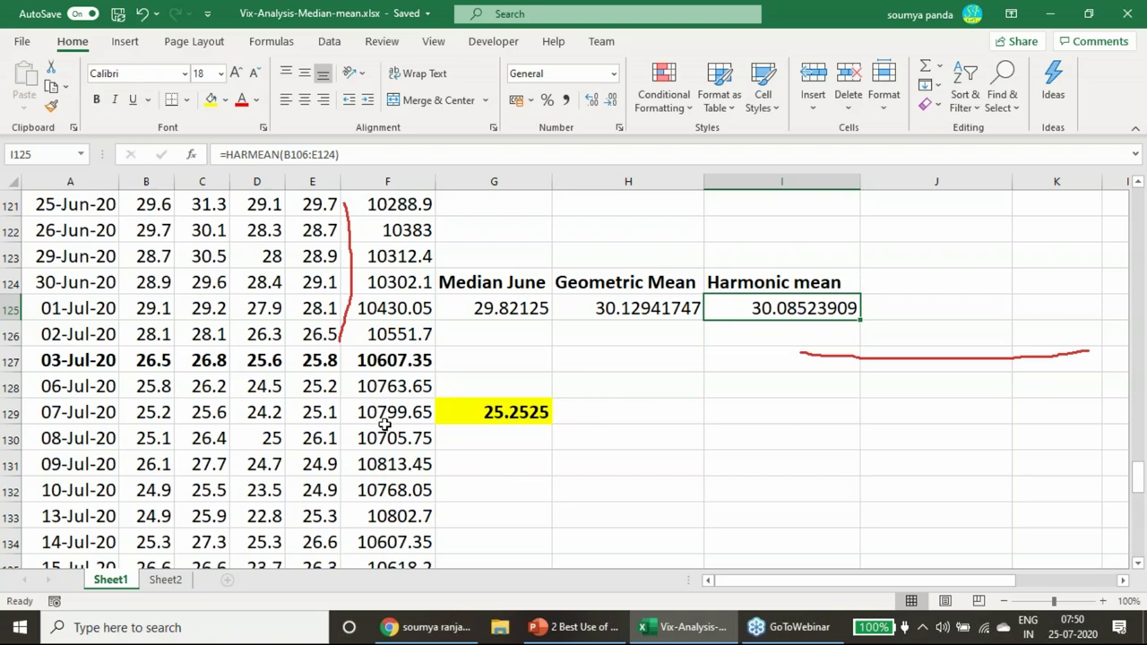
pyautogui.scroll(-1, 384, 425)
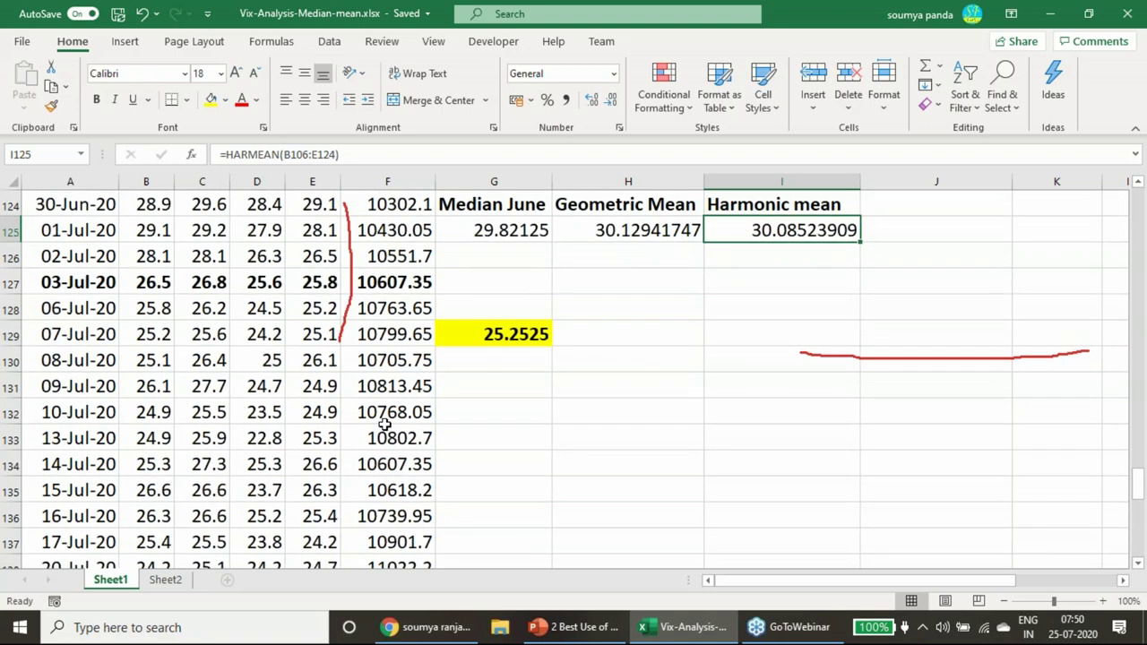
pyautogui.scroll(-1, 385, 425)
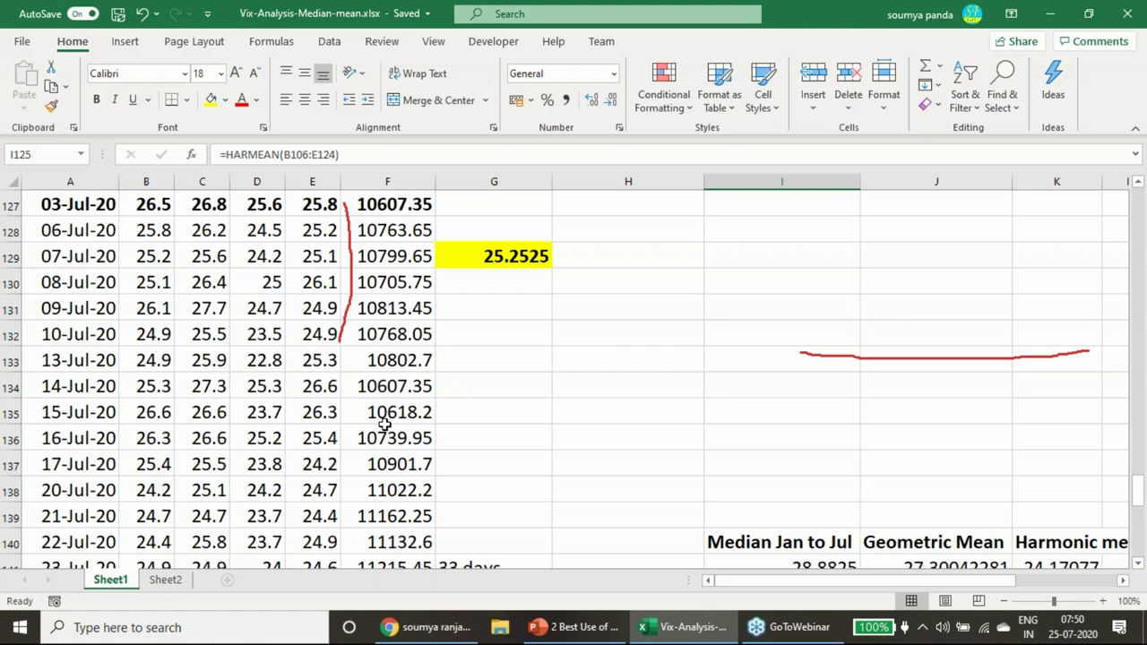
pyautogui.scroll(-2, 385, 425)
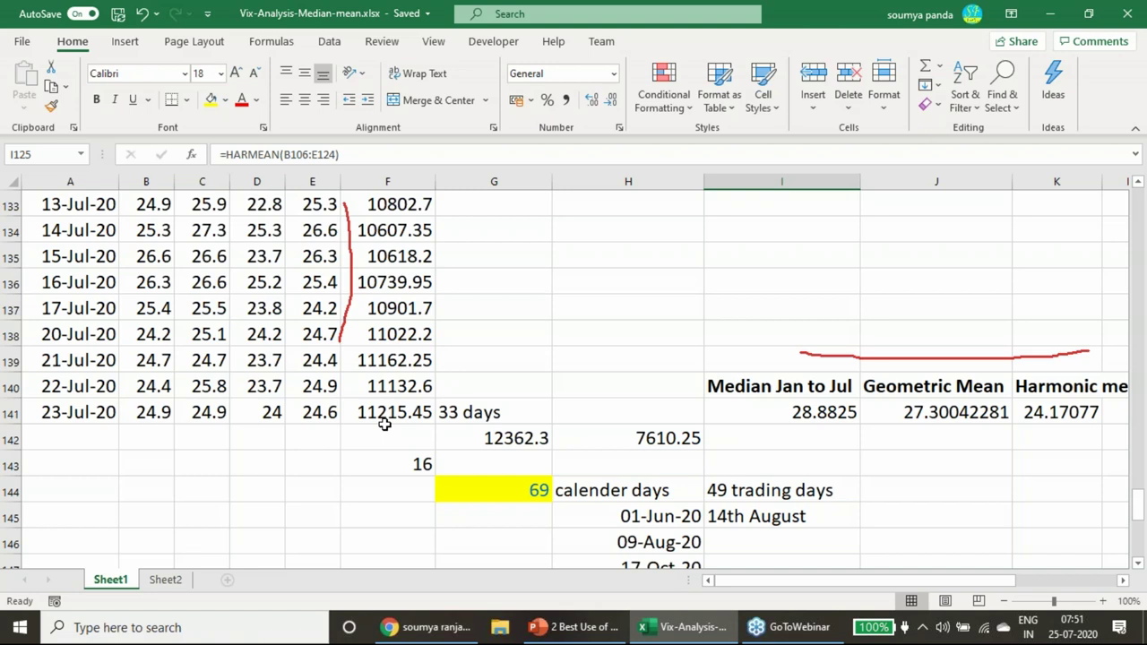
pyautogui.click(1141, 240)
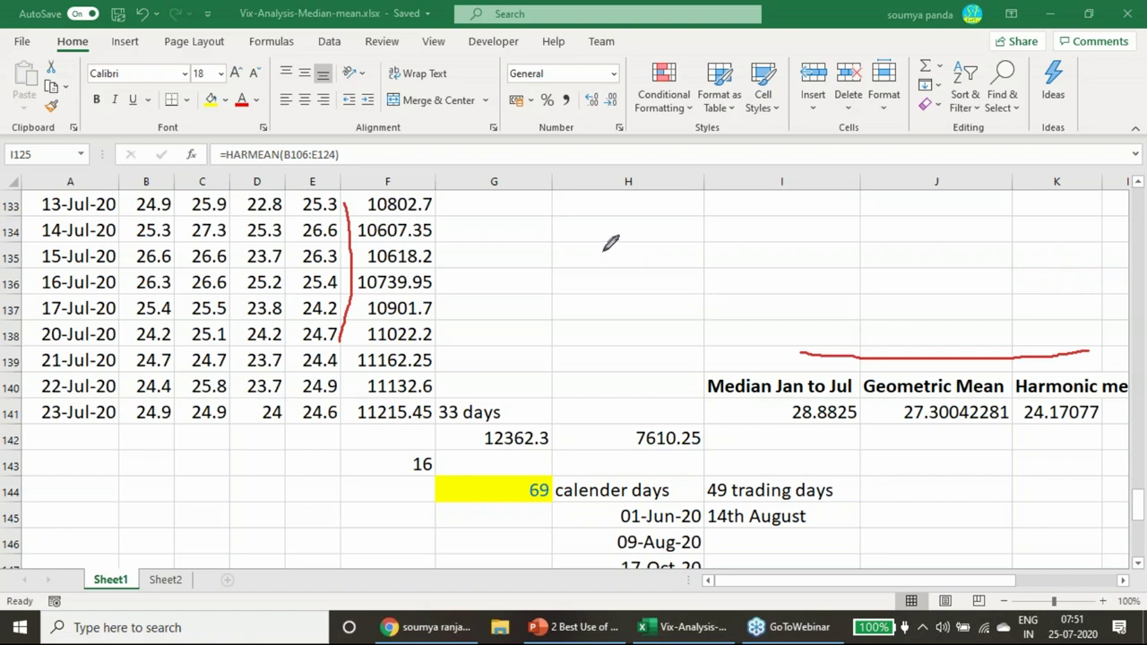
pyautogui.moveTo(604, 245)
pyautogui.mouseDown()
pyautogui.moveTo(618, 260)
pyautogui.moveTo(609, 276)
pyautogui.moveTo(613, 258)
pyautogui.moveTo(682, 251)
pyautogui.moveTo(719, 260)
pyautogui.moveTo(707, 273)
pyautogui.mouseUp()
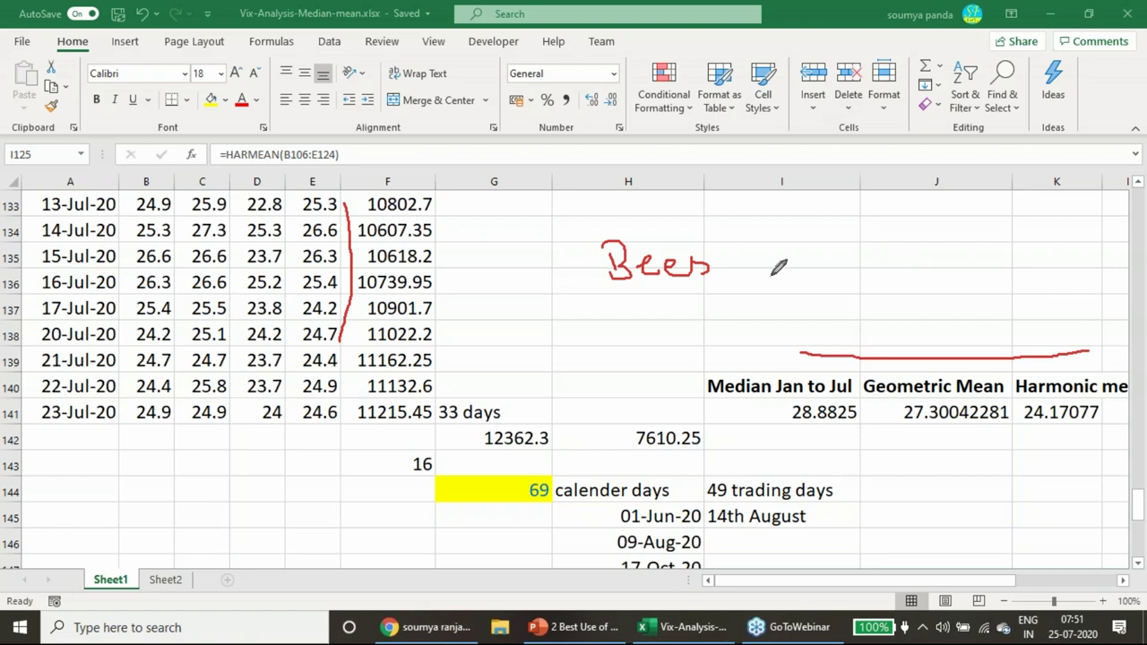
pyautogui.moveTo(638, 296)
pyautogui.mouseDown()
pyautogui.moveTo(681, 294)
pyautogui.moveTo(688, 310)
pyautogui.mouseUp()
pyautogui.moveTo(805, 433); pyautogui.dragTo(1069, 432)
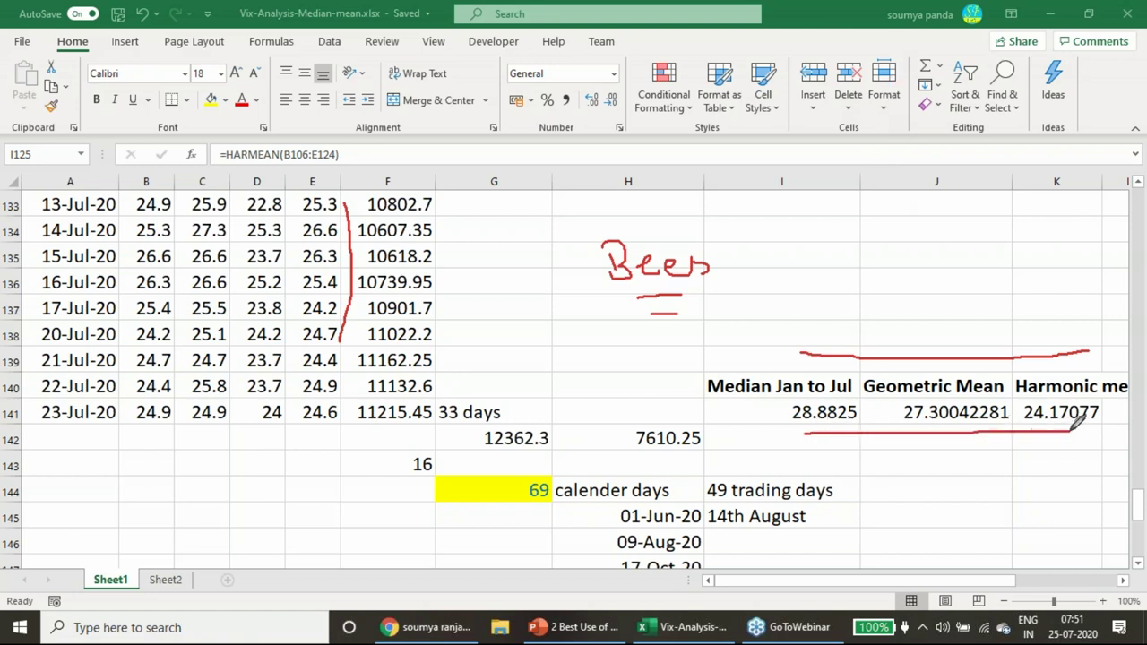
# - Circle the 23-Jul VIX close, write 24 below it, and circle the Jan-to-Jul median, geometric mean and harmonic mean
pyautogui.moveTo(327, 421)
pyautogui.mouseDown()
pyautogui.moveTo(300, 421)
pyautogui.moveTo(332, 400)
pyautogui.moveTo(341, 419)
pyautogui.mouseUp()
pyautogui.moveTo(260, 473)
pyautogui.mouseDown()
pyautogui.moveTo(285, 498)
pyautogui.moveTo(321, 480)
pyautogui.moveTo(334, 485)
pyautogui.mouseUp()
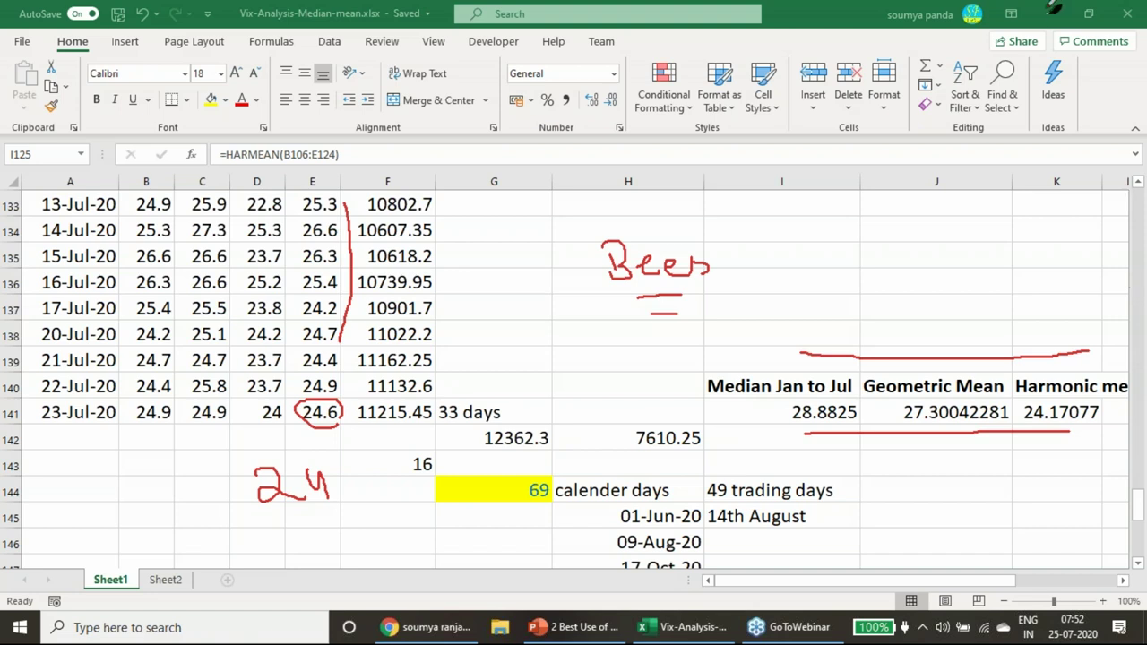
pyautogui.moveTo(833, 423)
pyautogui.mouseDown()
pyautogui.moveTo(815, 430)
pyautogui.moveTo(769, 407)
pyautogui.moveTo(842, 384)
pyautogui.moveTo(860, 414)
pyautogui.moveTo(806, 430)
pyautogui.moveTo(833, 430)
pyautogui.mouseUp()
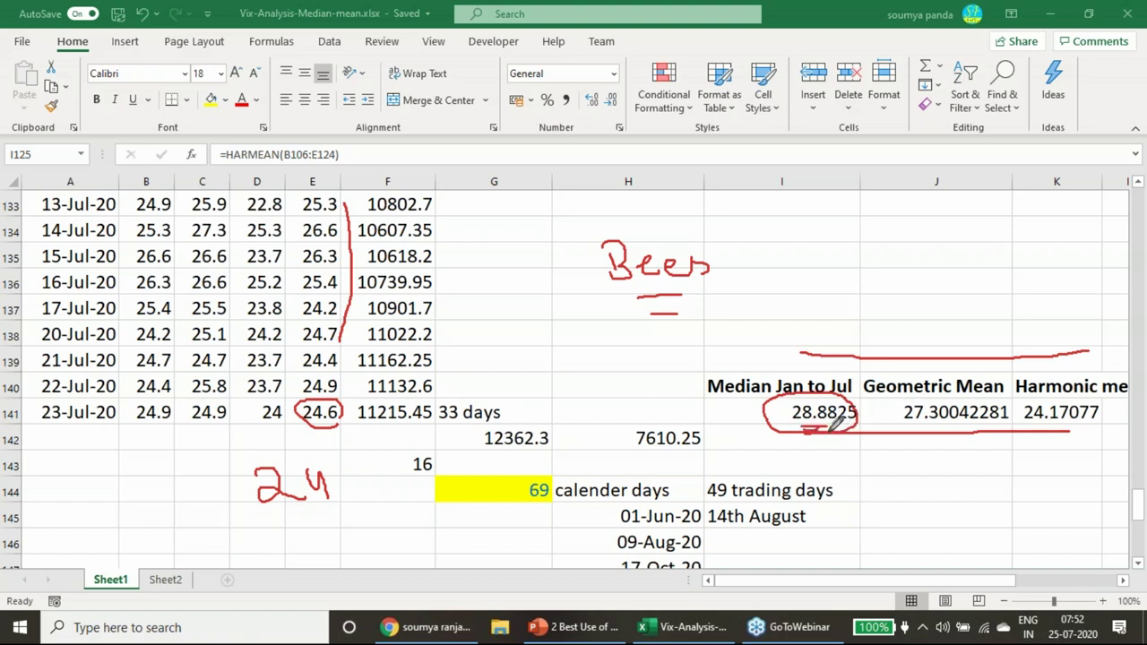
pyautogui.moveTo(955, 429)
pyautogui.mouseDown()
pyautogui.moveTo(889, 417)
pyautogui.moveTo(957, 385)
pyautogui.moveTo(1016, 414)
pyautogui.moveTo(947, 429)
pyautogui.mouseUp()
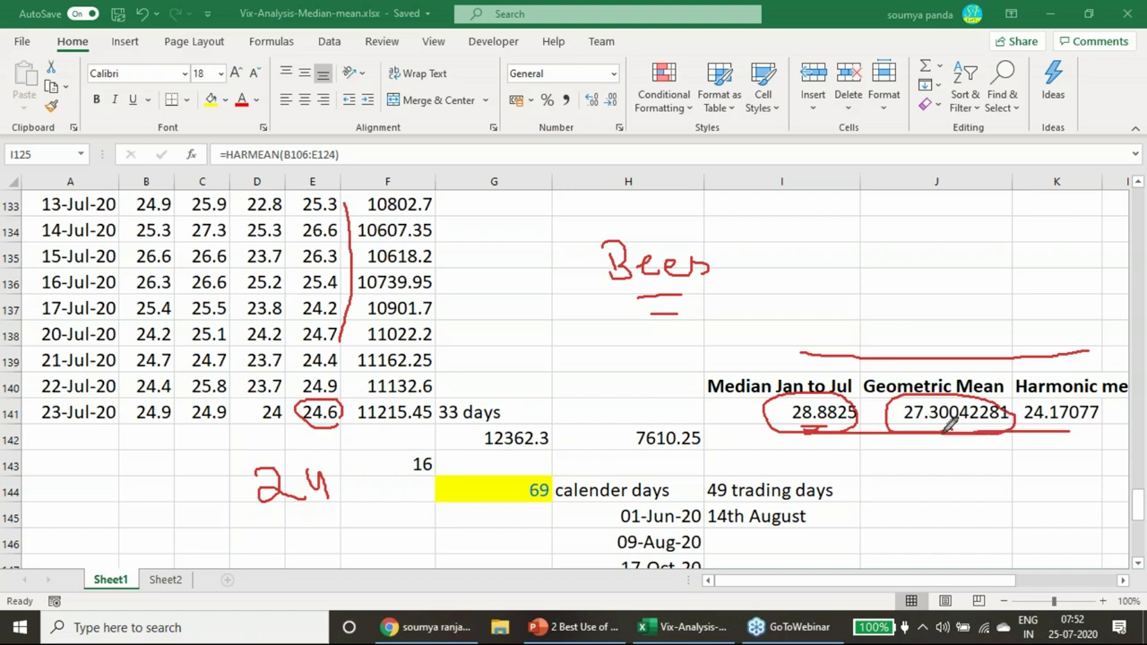
pyautogui.moveTo(1030, 425)
pyautogui.mouseDown()
pyautogui.moveTo(1043, 417)
pyautogui.moveTo(1021, 421)
pyautogui.moveTo(1084, 381)
pyautogui.moveTo(1116, 414)
pyautogui.moveTo(1041, 423)
pyautogui.mouseUp()
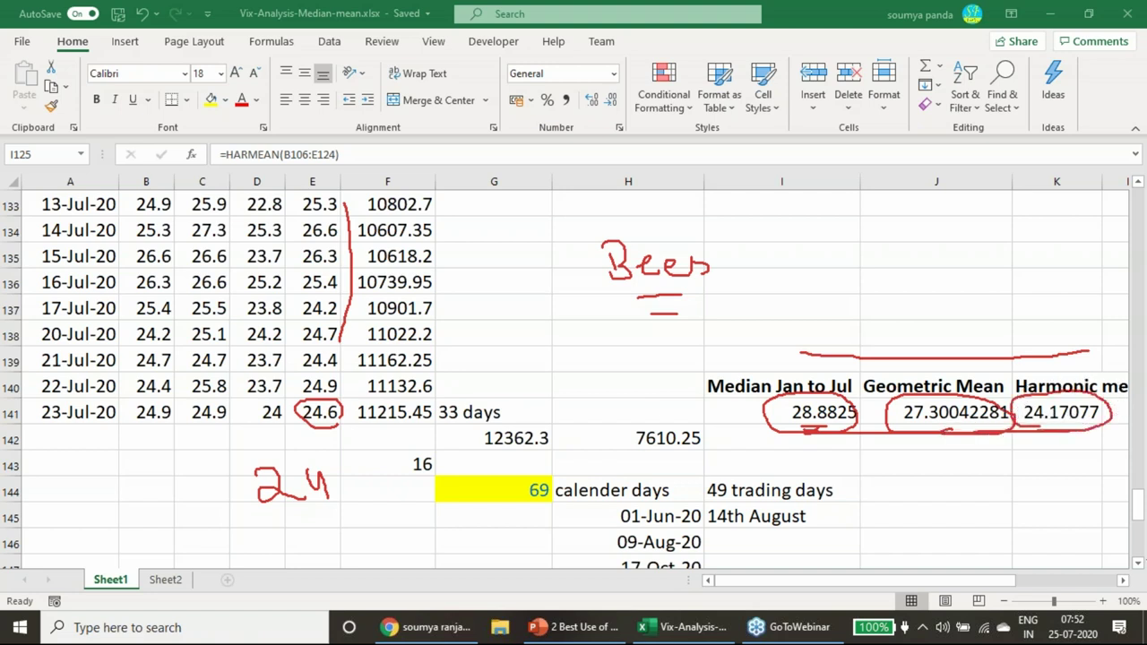
# - Write 3 above the harmonic mean, 4 above the geometric mean and 7 above the median, and clear all the red ink
pyautogui.moveTo(1042, 381)
pyautogui.mouseDown()
pyautogui.moveTo(1062, 352)
pyautogui.moveTo(1068, 378)
pyautogui.mouseUp()
pyautogui.moveTo(1050, 321)
pyautogui.mouseDown()
pyautogui.moveTo(1071, 332)
pyautogui.moveTo(1063, 348)
pyautogui.mouseUp()
pyautogui.moveTo(925, 319); pyautogui.dragTo(943, 351)
pyautogui.moveTo(781, 328)
pyautogui.mouseDown()
pyautogui.moveTo(819, 330)
pyautogui.moveTo(818, 357)
pyautogui.moveTo(840, 340)
pyautogui.mouseUp()
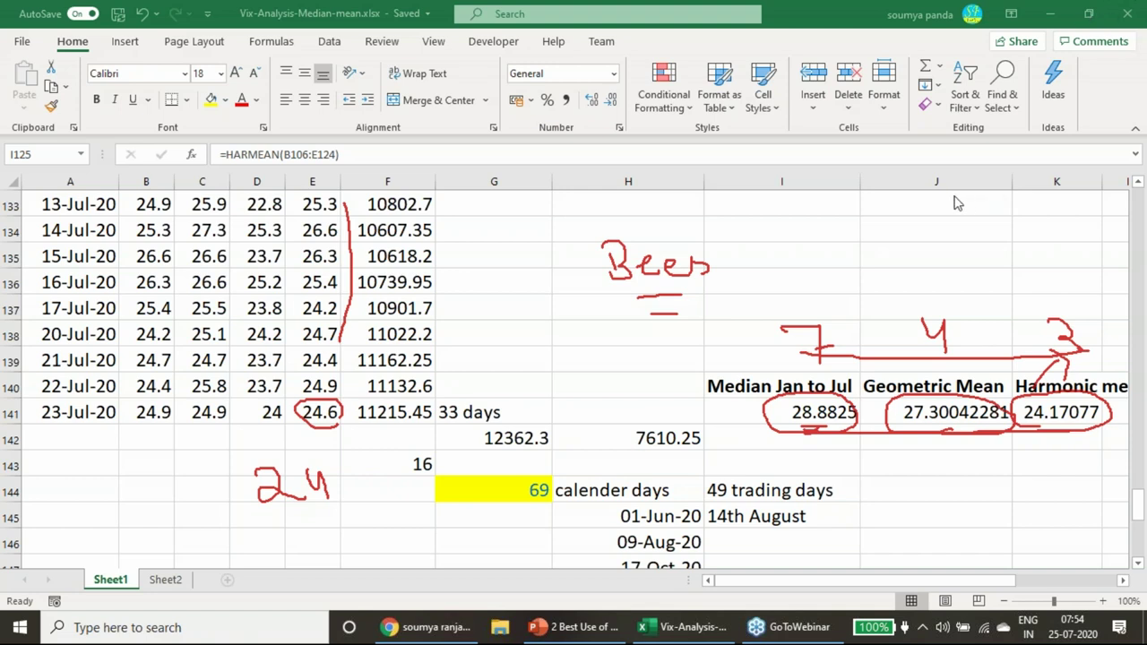
pyautogui.press('e')
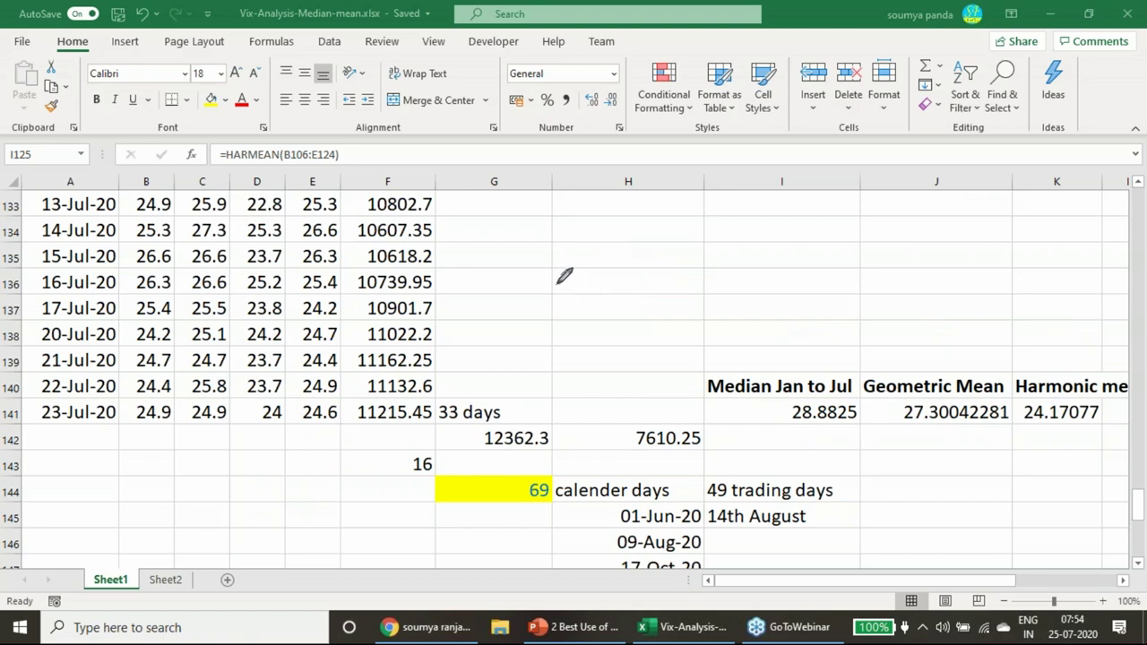
# - Handwrite 50 with a double underline, 7 and "1 yr" in red ink, and circle the Jan to Jul median
pyautogui.moveTo(557, 277)
pyautogui.mouseDown()
pyautogui.moveTo(557, 307)
pyautogui.moveTo(578, 276)
pyautogui.moveTo(603, 281)
pyautogui.moveTo(582, 279)
pyautogui.mouseUp()
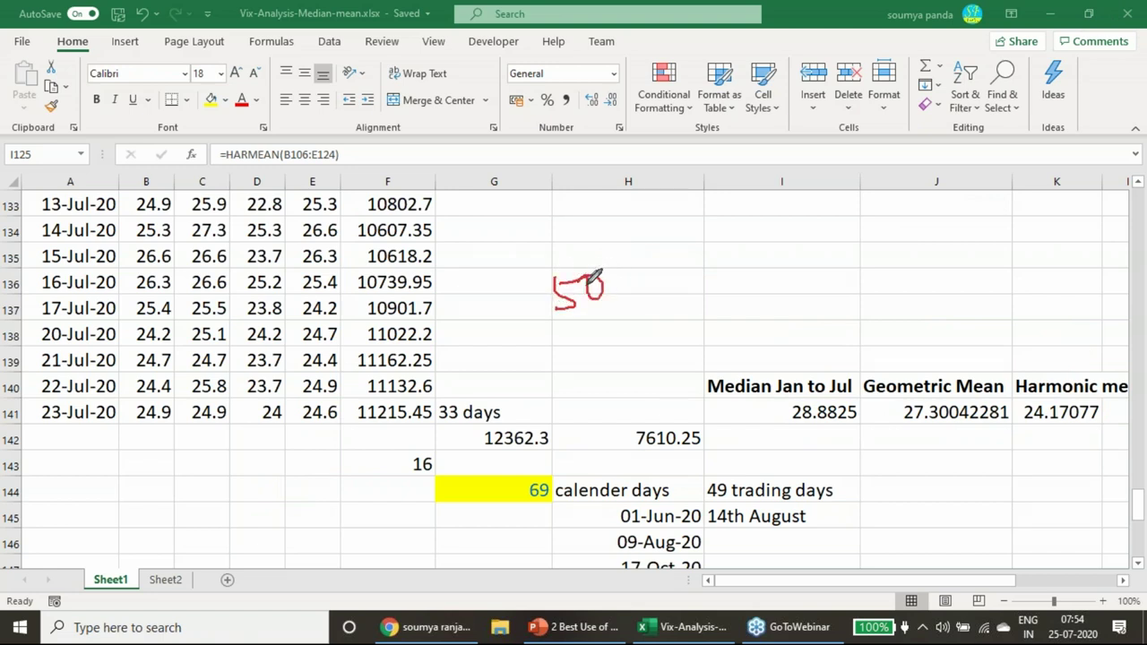
pyautogui.moveTo(580, 331); pyautogui.dragTo(625, 331)
pyautogui.moveTo(691, 314)
pyautogui.mouseDown()
pyautogui.moveTo(724, 303)
pyautogui.moveTo(722, 345)
pyautogui.moveTo(736, 322)
pyautogui.mouseUp()
pyautogui.moveTo(815, 437)
pyautogui.mouseDown()
pyautogui.moveTo(826, 380)
pyautogui.moveTo(863, 411)
pyautogui.moveTo(817, 435)
pyautogui.mouseUp()
pyautogui.moveTo(556, 365)
pyautogui.mouseDown()
pyautogui.moveTo(557, 403)
pyautogui.moveTo(599, 394)
pyautogui.moveTo(595, 403)
pyautogui.moveTo(612, 389)
pyautogui.mouseUp()
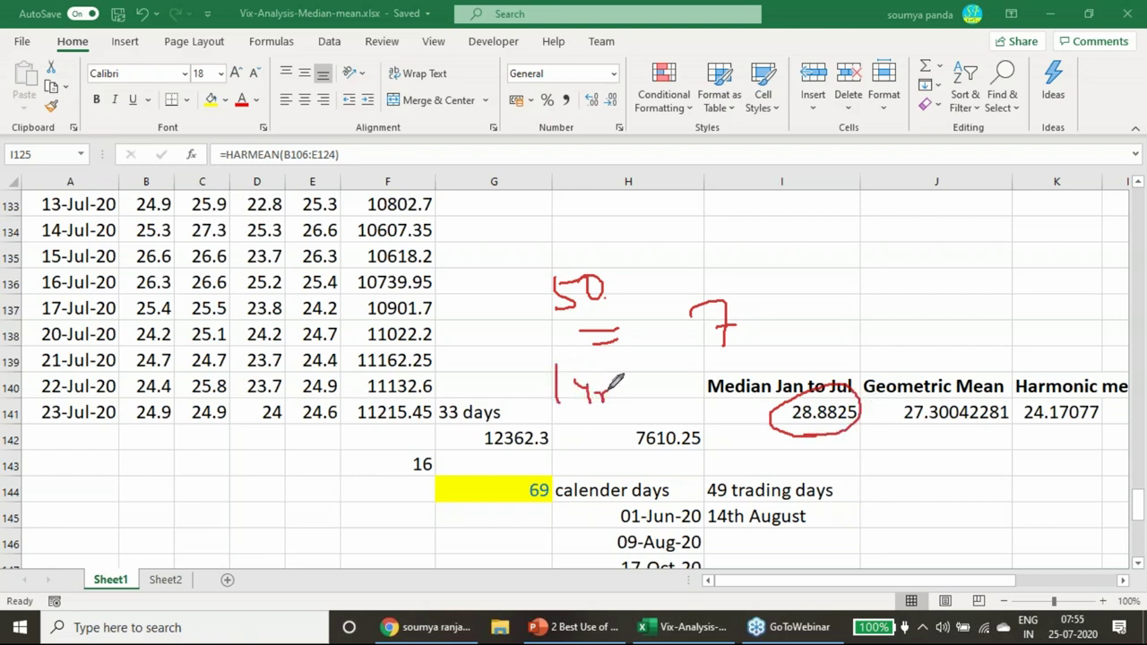
# - Add 4 and 8 beside the handwritten "1 yr", underline it, circle the 7, and clear all the ink
pyautogui.moveTo(666, 362); pyautogui.dragTo(692, 377)
pyautogui.moveTo(682, 365); pyautogui.dragTo(683, 387)
pyautogui.moveTo(648, 385)
pyautogui.mouseDown()
pyautogui.moveTo(630, 398)
pyautogui.moveTo(647, 387)
pyautogui.mouseUp()
pyautogui.moveTo(576, 411); pyautogui.dragTo(599, 415)
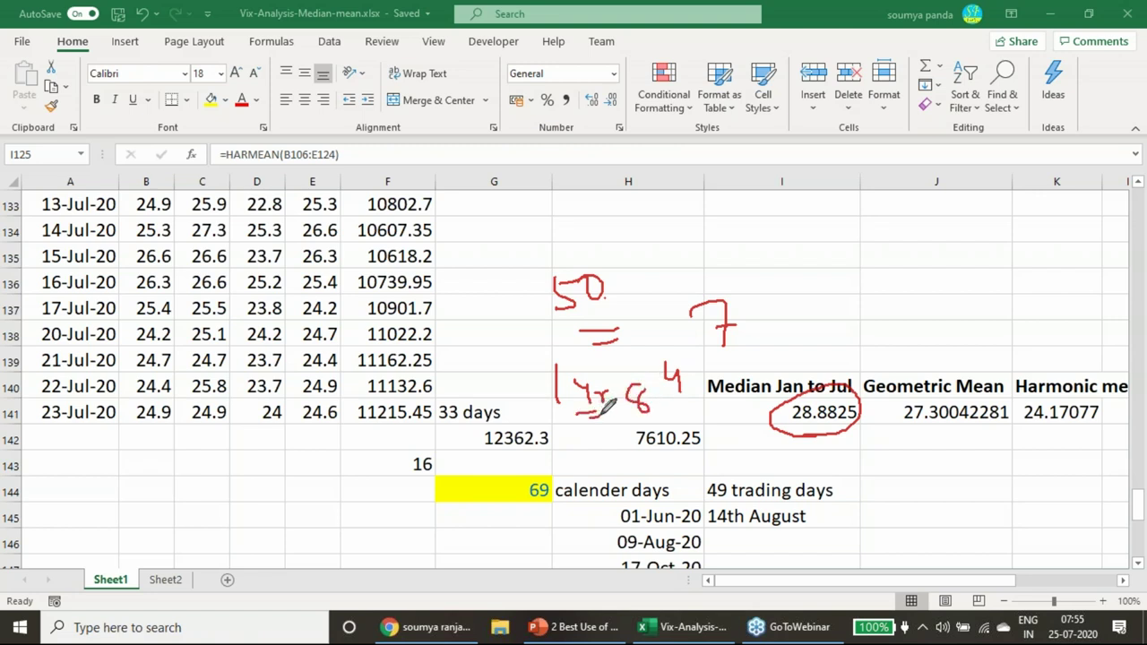
pyautogui.moveTo(758, 346)
pyautogui.mouseDown()
pyautogui.moveTo(690, 314)
pyautogui.moveTo(763, 324)
pyautogui.mouseUp()
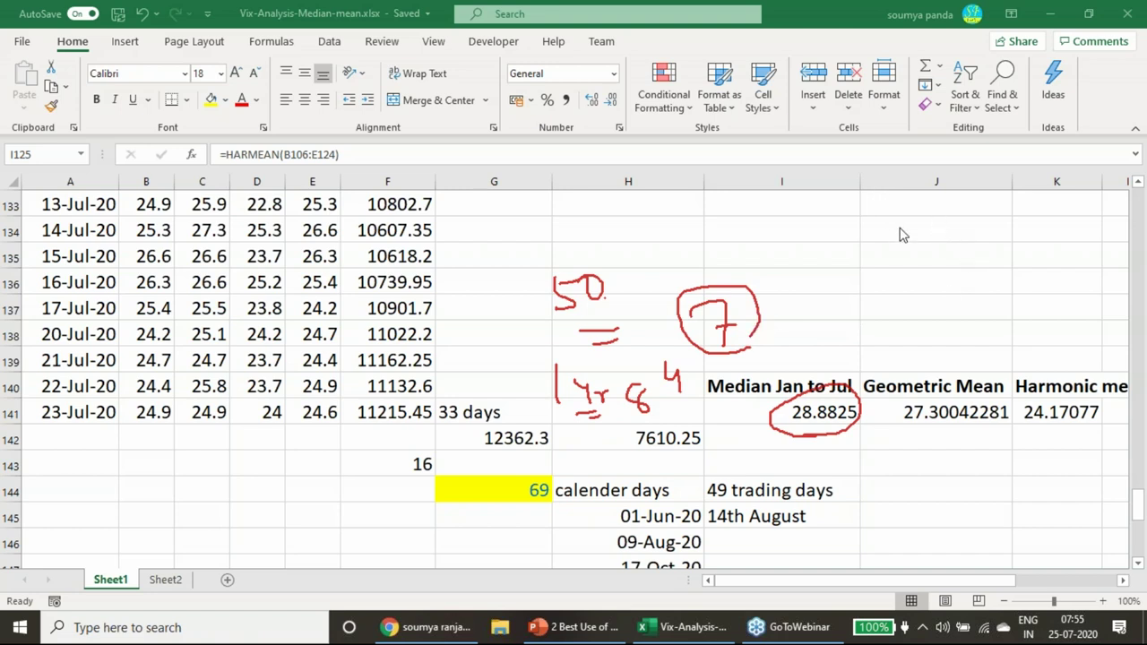
pyautogui.press('e')
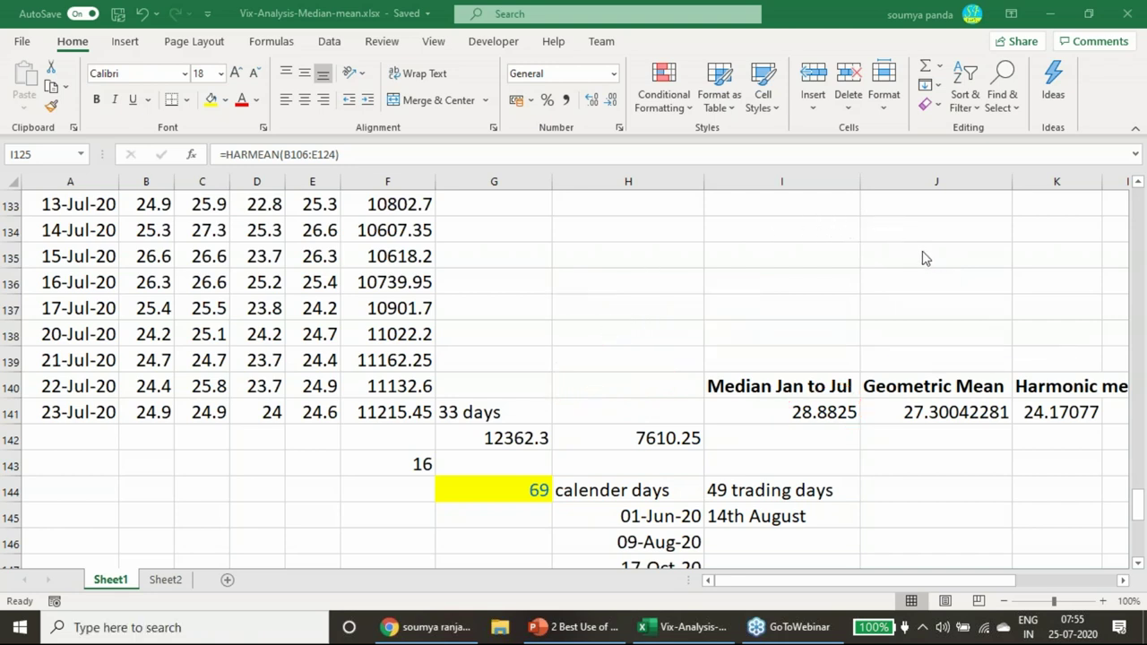
# - Open the June harmonic mean formula in I125 and draw two circled 1s and a downward arrow in red ink below the averages
pyautogui.scroll(4, 671, 282)
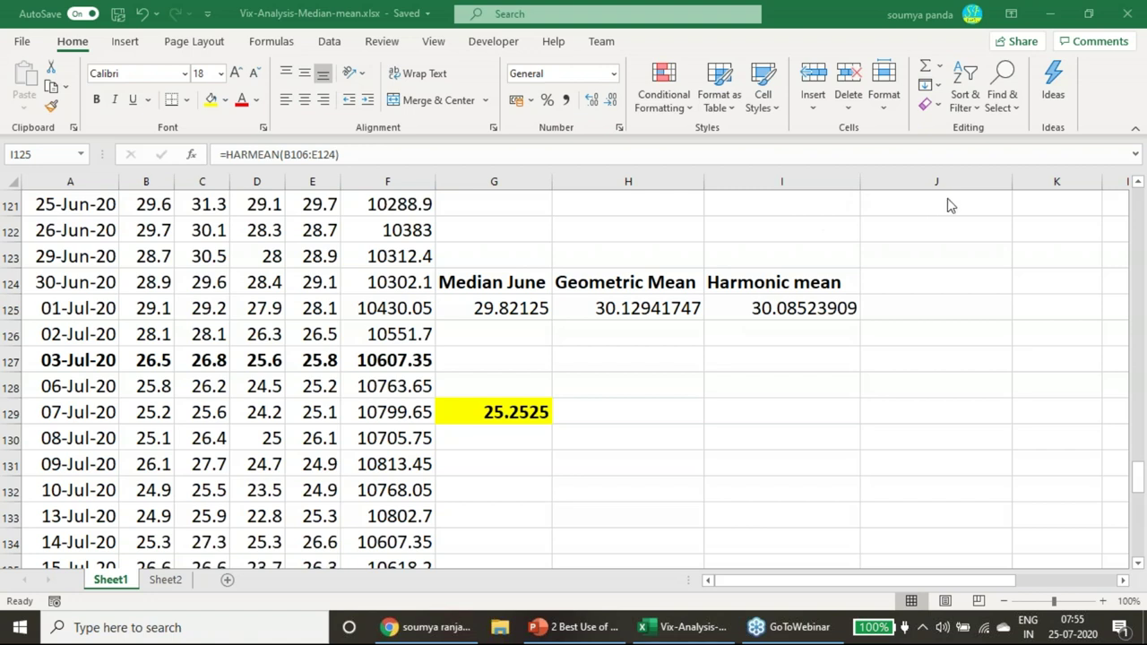
pyautogui.press('F2')
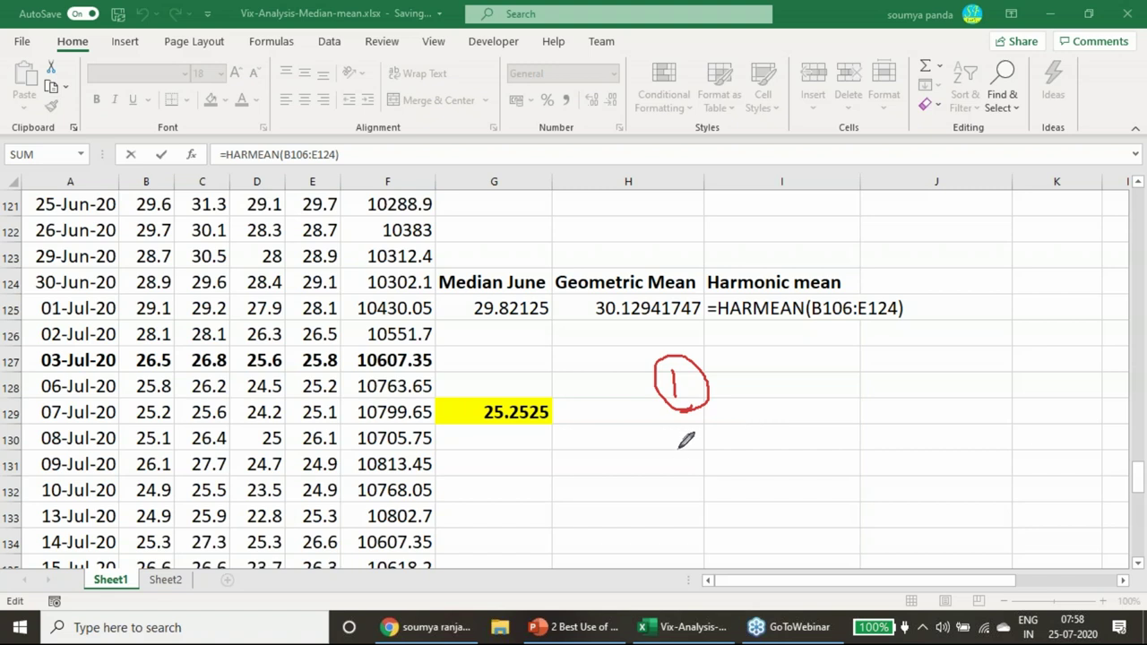
pyautogui.moveTo(714, 384)
pyautogui.mouseDown()
pyautogui.moveTo(733, 415)
pyautogui.moveTo(759, 409)
pyautogui.mouseUp()
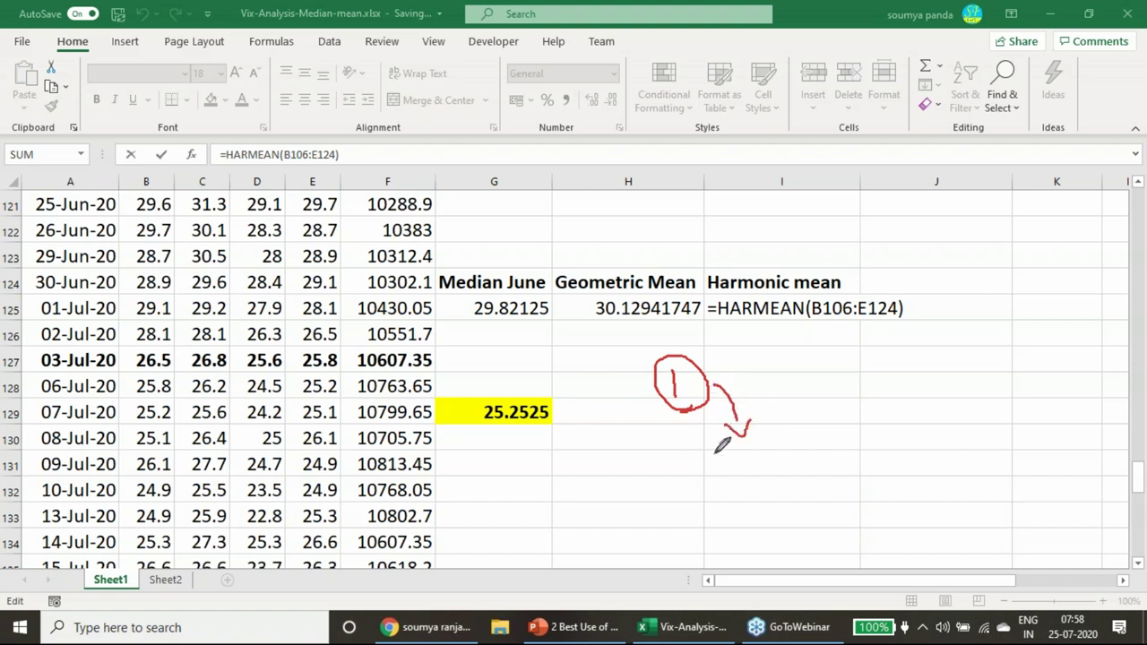
pyautogui.moveTo(581, 462)
pyautogui.mouseDown()
pyautogui.moveTo(581, 484)
pyautogui.moveTo(604, 476)
pyautogui.mouseUp()
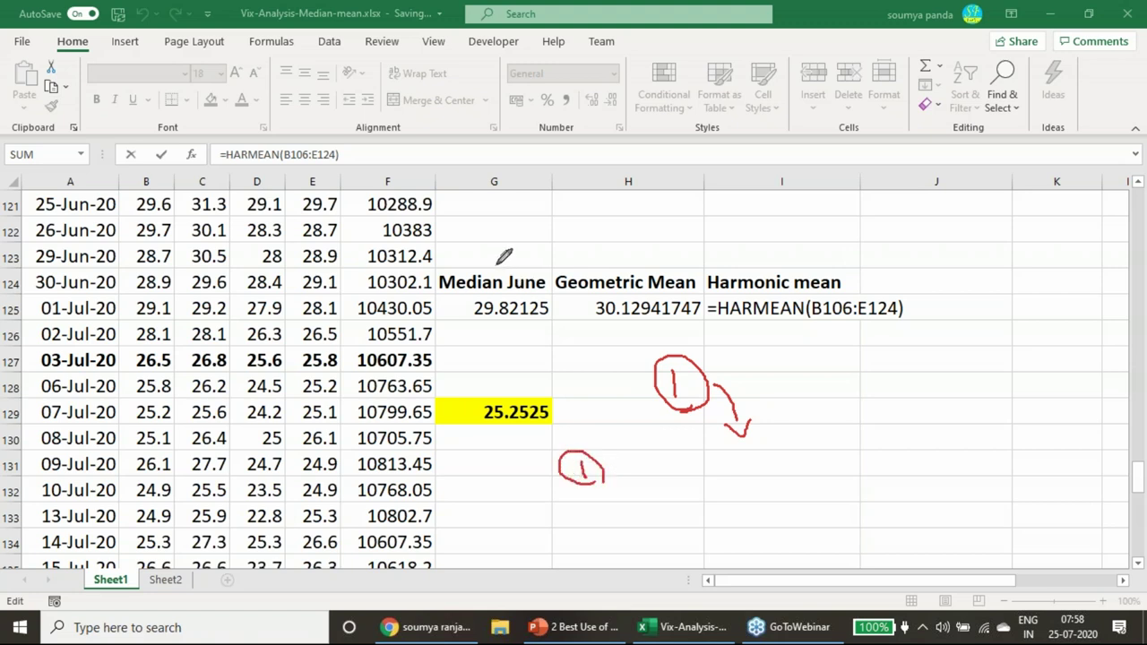
# - Tick the June median, geometric mean and harmonic mean, handwrite a circled 7 at the arrow, and switch to the PowerPoint slide on Gann time analysis
pyautogui.moveTo(501, 259); pyautogui.dragTo(517, 250)
pyautogui.moveTo(606, 258); pyautogui.dragTo(629, 237)
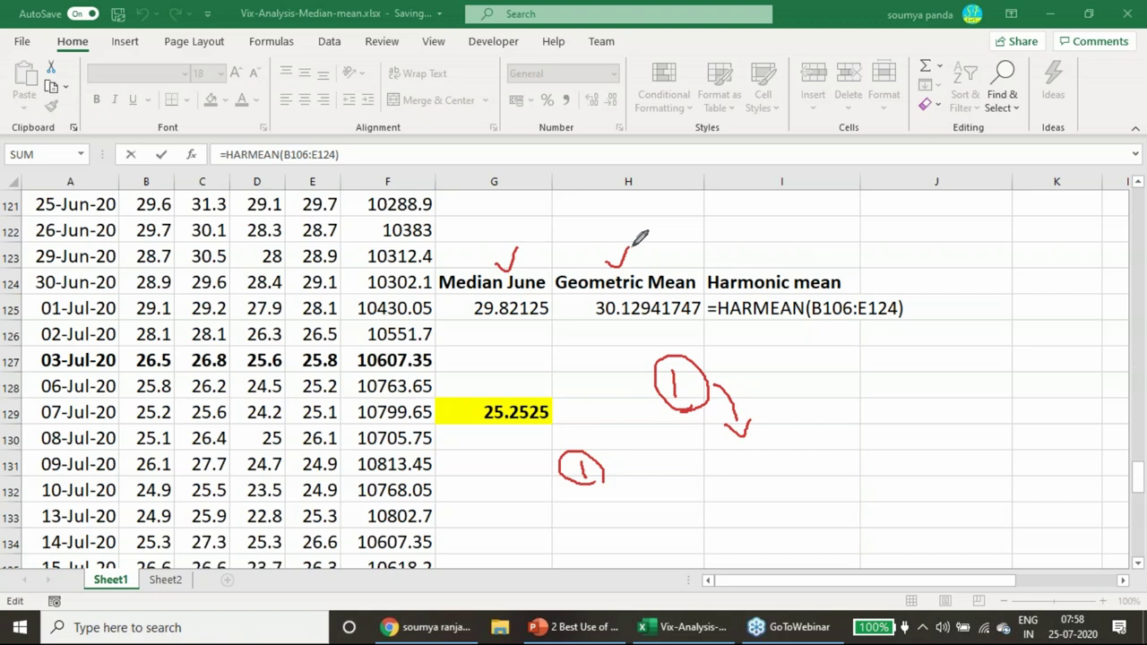
pyautogui.moveTo(760, 248); pyautogui.dragTo(783, 234)
pyautogui.moveTo(678, 467)
pyautogui.mouseDown()
pyautogui.moveTo(697, 465)
pyautogui.moveTo(708, 488)
pyautogui.moveTo(723, 480)
pyautogui.moveTo(686, 489)
pyautogui.moveTo(768, 471)
pyautogui.moveTo(766, 488)
pyautogui.mouseUp()
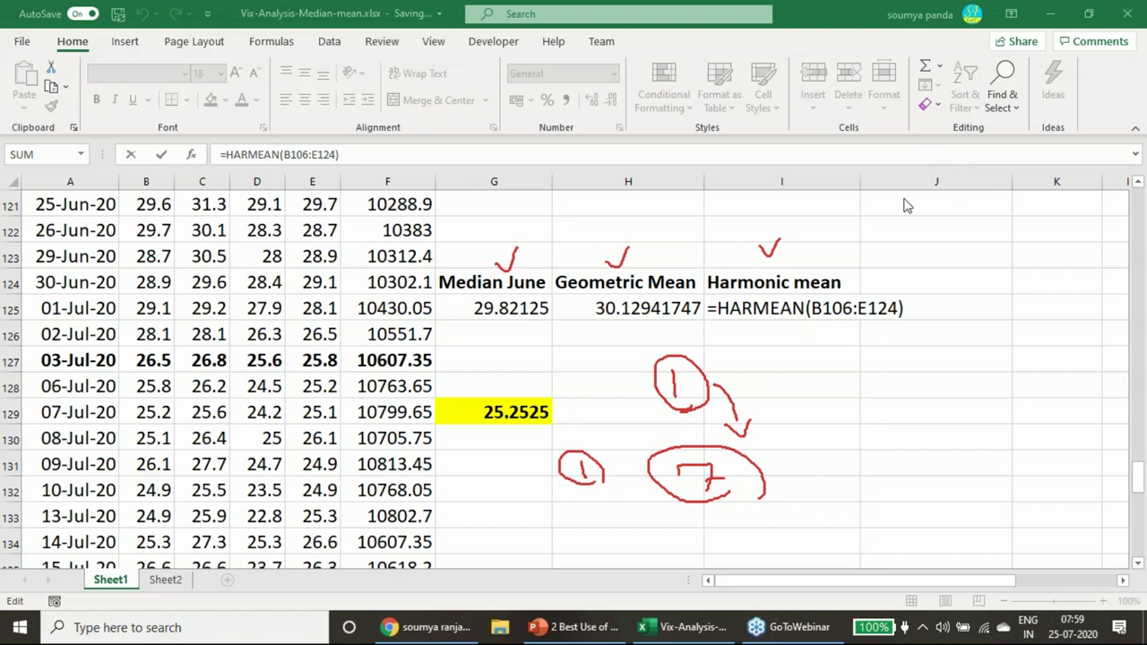
pyautogui.hotkey('alt', 'Tab')
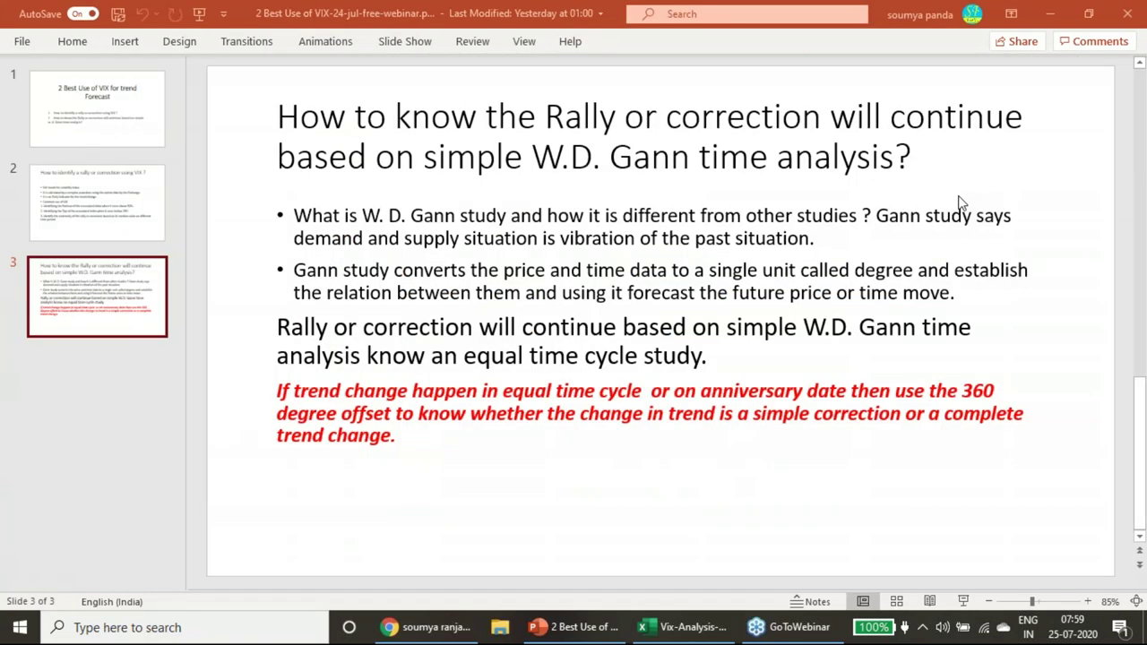
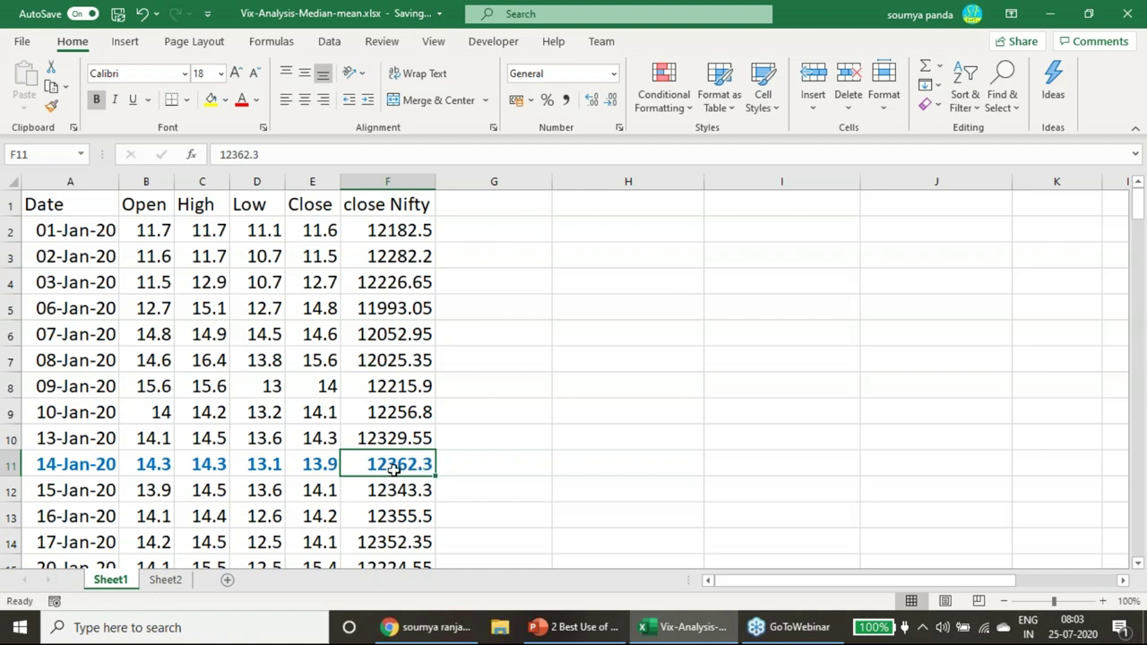
# - Locate the 23-Mar-20 Nifty close in F59 and select the closes from 14-Jan-20 to 23-Mar-20 (F11:F59) to count trading days
pyautogui.scroll(-2, 427, 468)
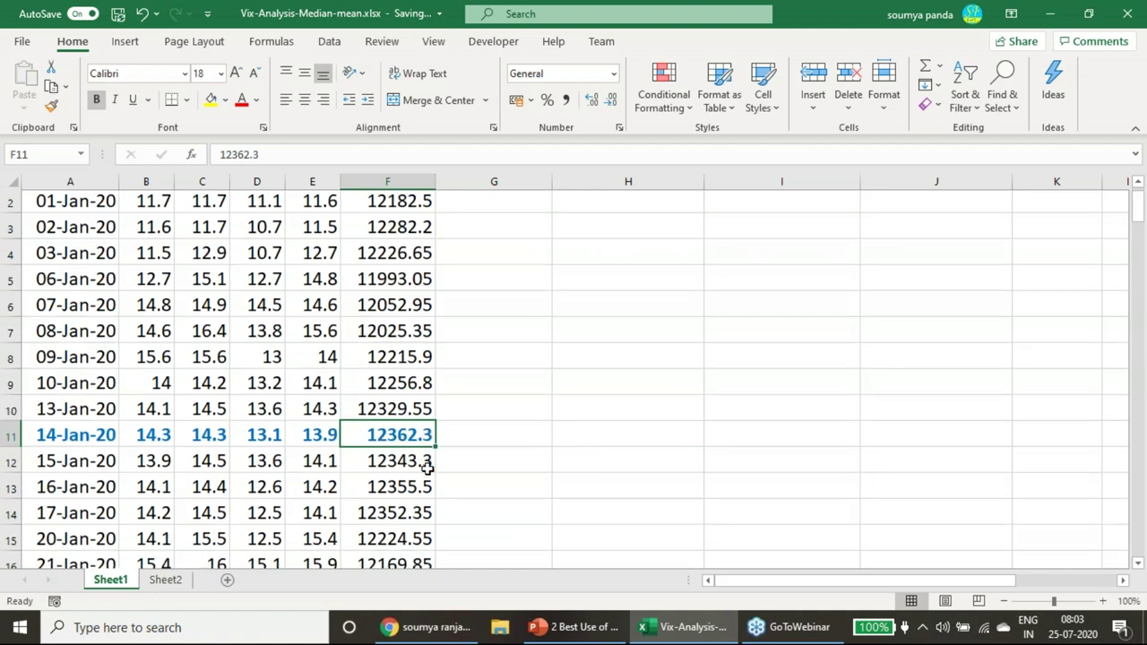
pyautogui.scroll(-4, 428, 467)
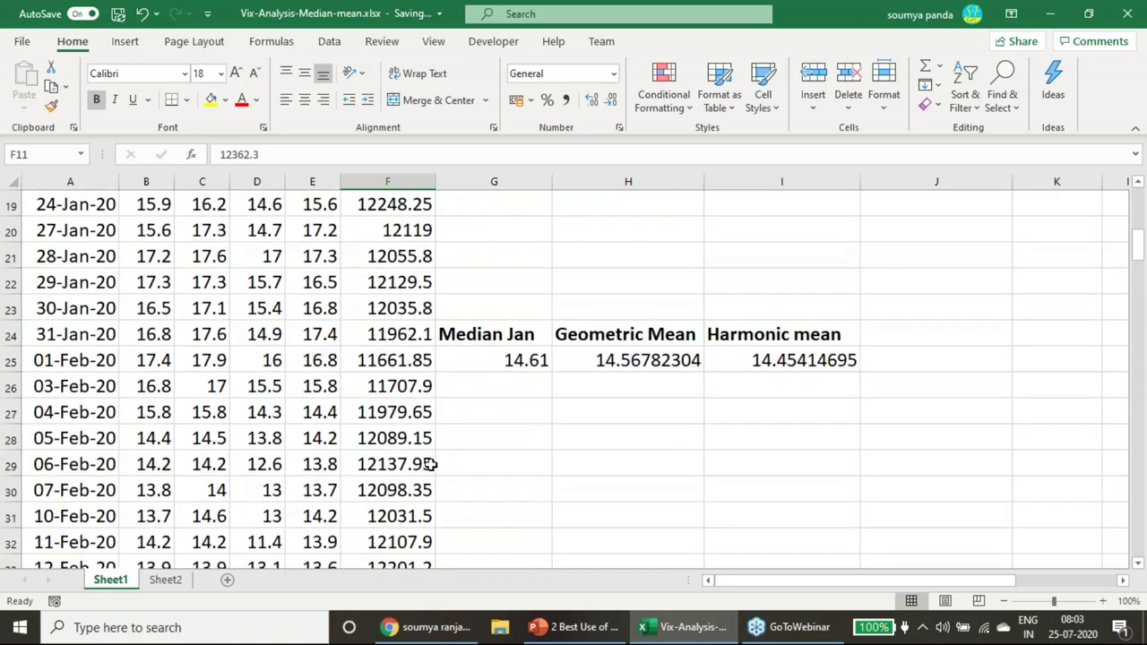
pyautogui.scroll(-6, 427, 467)
pyautogui.scroll(-5, 430, 463)
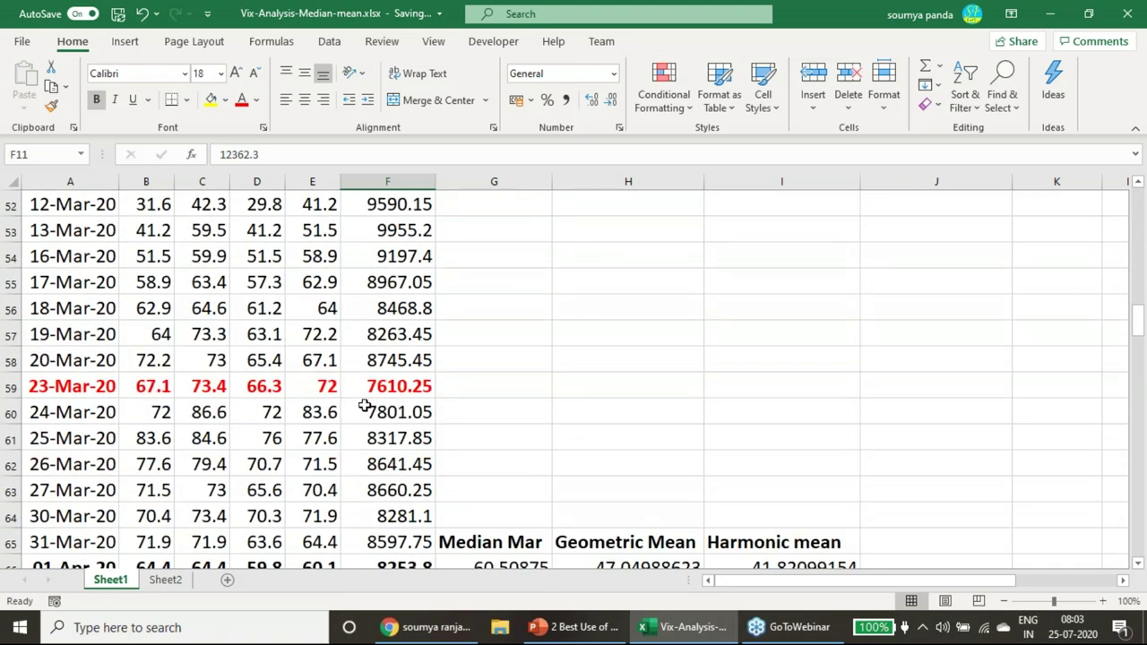
pyautogui.click(394, 390)
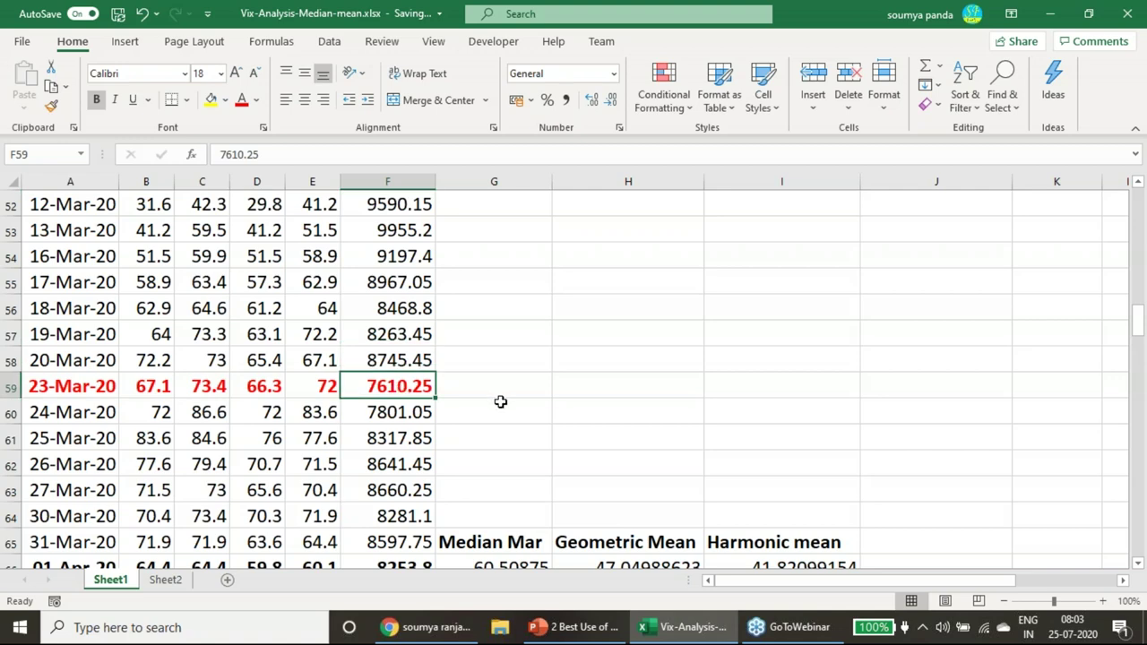
pyautogui.scroll(17, 500, 402)
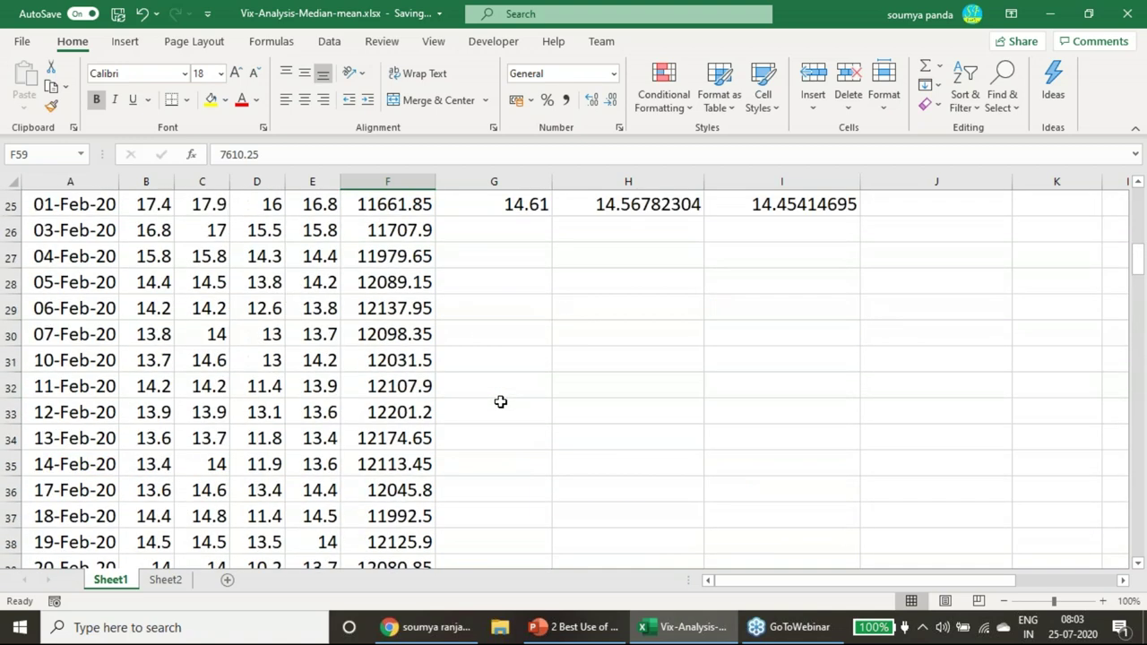
pyautogui.moveTo(402, 466); pyautogui.dragTo(415, 362)
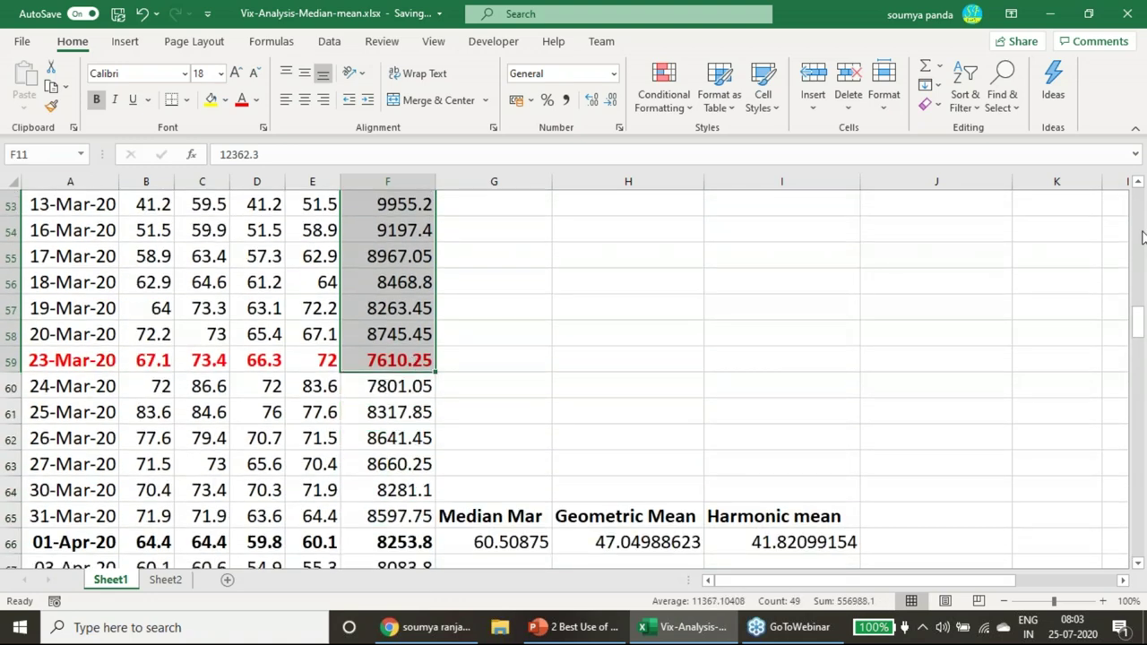
# - Handwrite 49 in red ink beside the mid-March rows as the trading-day count, and clear the ink
pyautogui.moveTo(582, 266)
pyautogui.mouseDown()
pyautogui.moveTo(605, 271)
pyautogui.moveTo(623, 300)
pyautogui.mouseUp()
pyautogui.moveTo(654, 261)
pyautogui.mouseDown()
pyautogui.moveTo(642, 269)
pyautogui.moveTo(655, 294)
pyautogui.mouseUp()
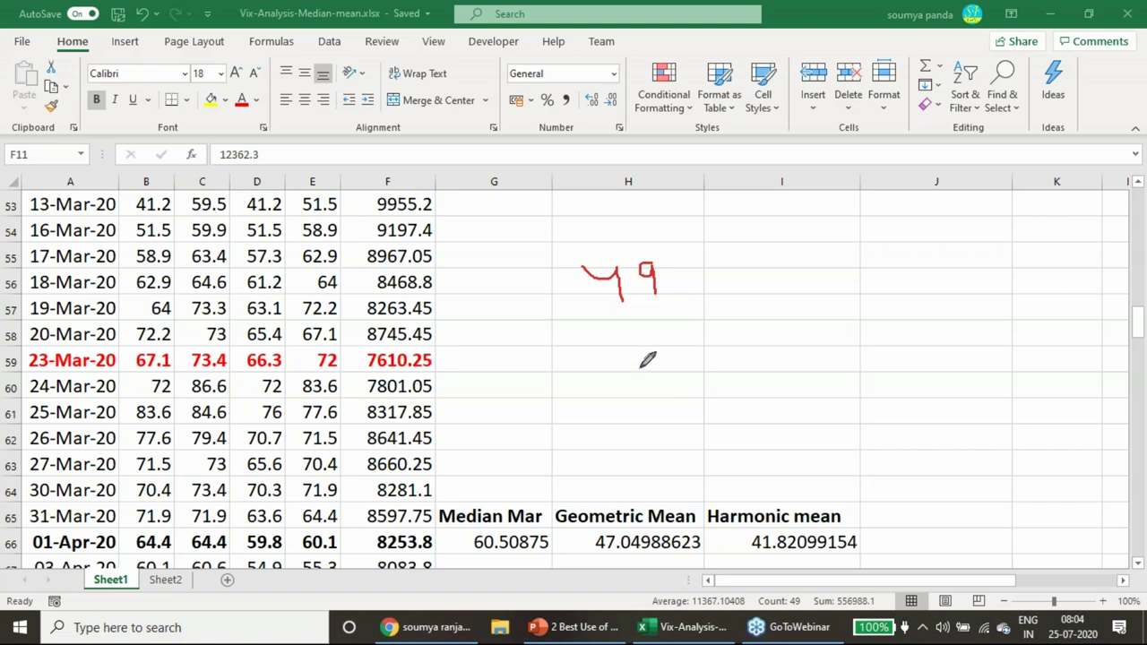
pyautogui.click(683, 333)
pyautogui.press('Escape')
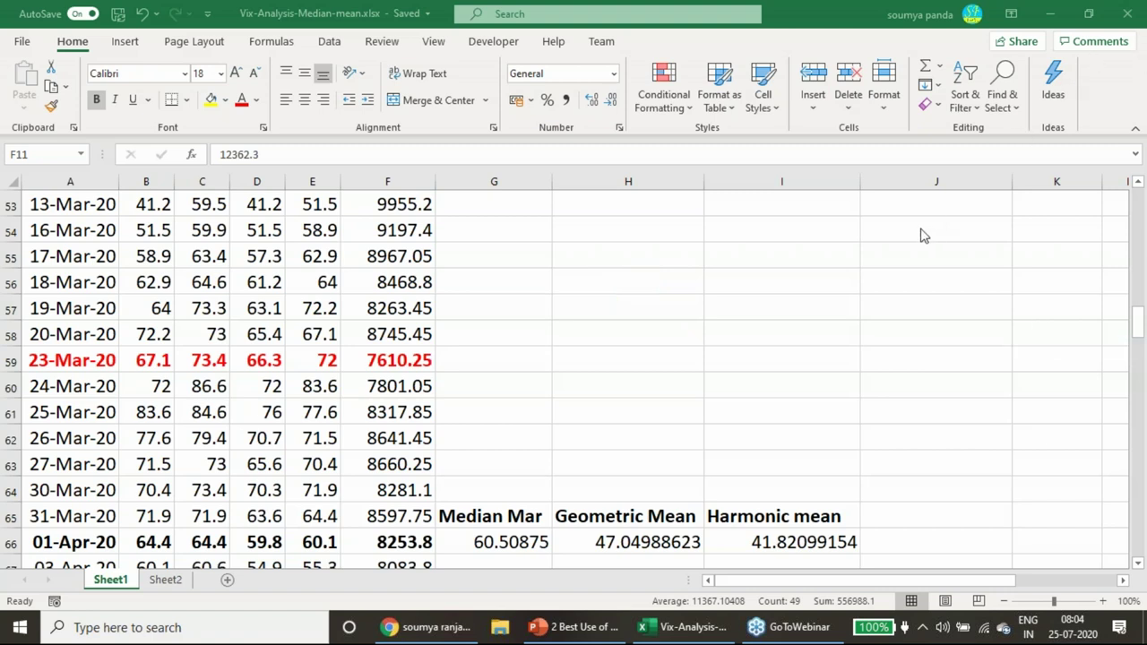
# - Tick the 23-Mar-20 Nifty close in red ink and handwrite the calendar-day count 69 beside the mid-March rows
pyautogui.moveTo(437, 357); pyautogui.dragTo(465, 344)
pyautogui.moveTo(699, 271)
pyautogui.mouseDown()
pyautogui.moveTo(710, 310)
pyautogui.moveTo(705, 295)
pyautogui.moveTo(744, 291)
pyautogui.mouseUp()
pyautogui.moveTo(740, 282); pyautogui.dragTo(740, 297)
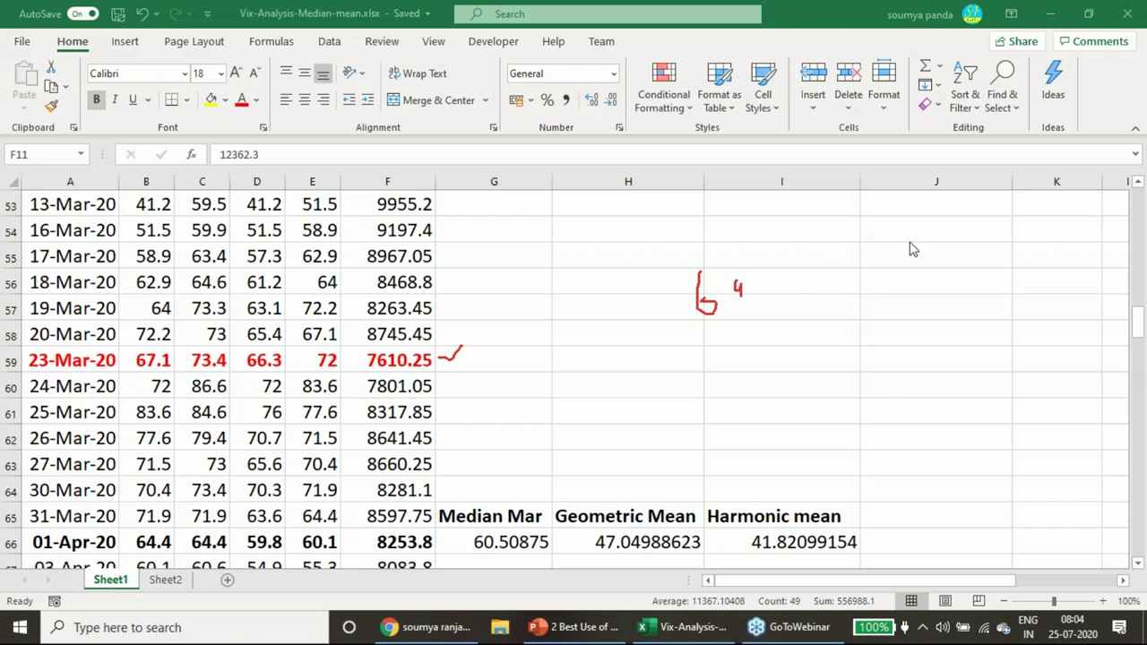
# - Clear the ink, handwrite 49 in red beside the 20-Mar-20 row, circle the 23-Mar-20 Nifty close, and clear the ink again
pyautogui.press('e')
pyautogui.moveTo(474, 318)
pyautogui.mouseDown()
pyautogui.moveTo(499, 333)
pyautogui.moveTo(514, 314)
pyautogui.moveTo(529, 331)
pyautogui.mouseUp()
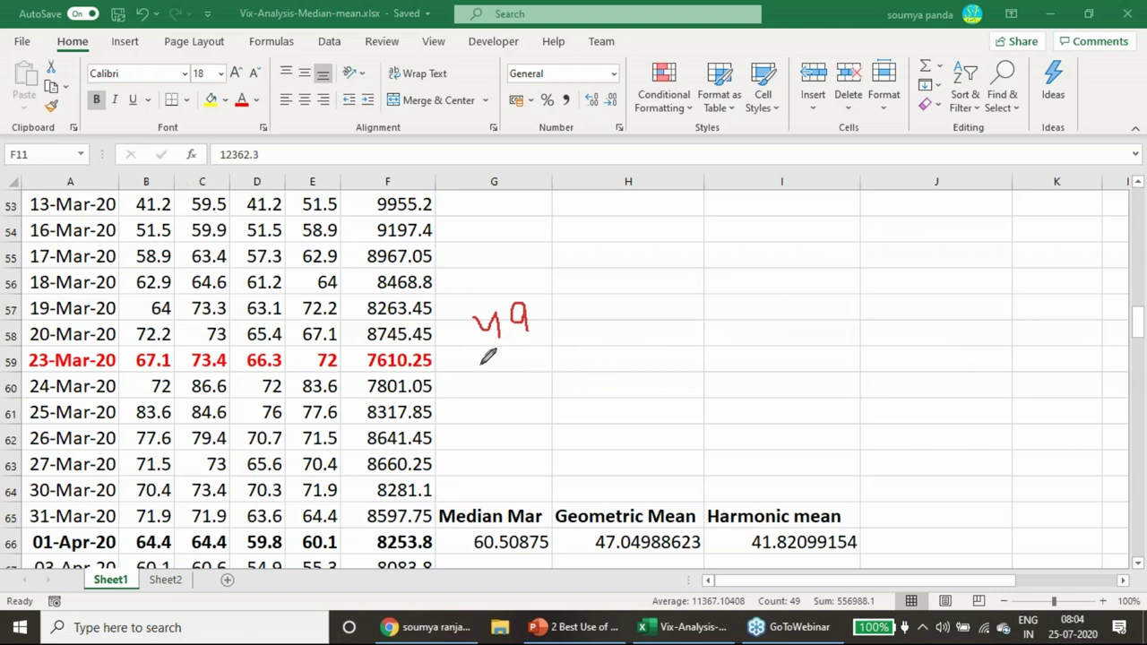
pyautogui.moveTo(434, 358)
pyautogui.mouseDown()
pyautogui.moveTo(369, 367)
pyautogui.moveTo(390, 325)
pyautogui.moveTo(441, 358)
pyautogui.mouseUp()
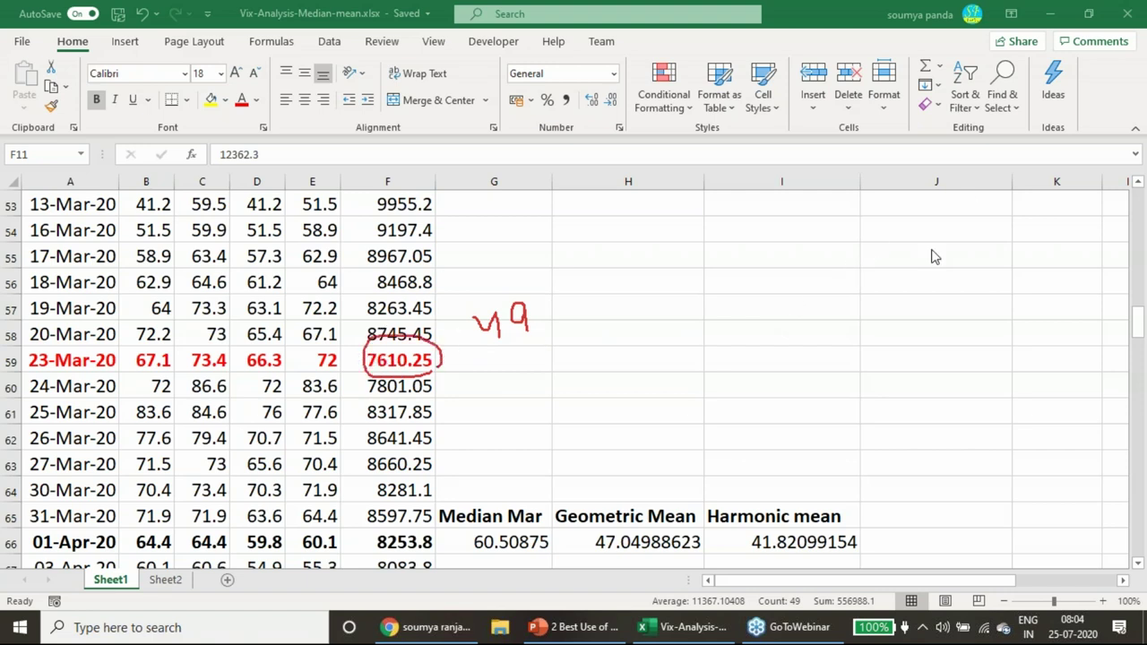
pyautogui.click(954, 348)
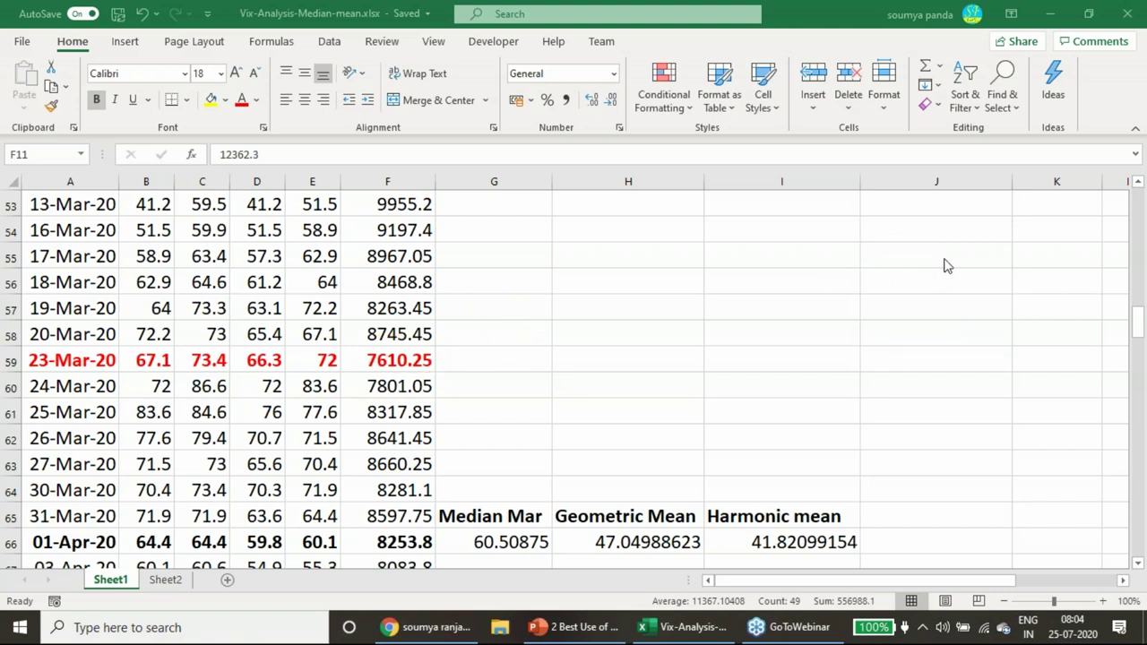
# - Select the Nifty closes from 24-Mar-20 to 08-Jun-20 (F60:F108) to count an equal cycle of trading days
pyautogui.keyDown('shift'); pyautogui.click(408, 385); pyautogui.keyUp('shift')
pyautogui.click(406, 386)
pyautogui.moveTo(408, 386); pyautogui.dragTo(426, 546)
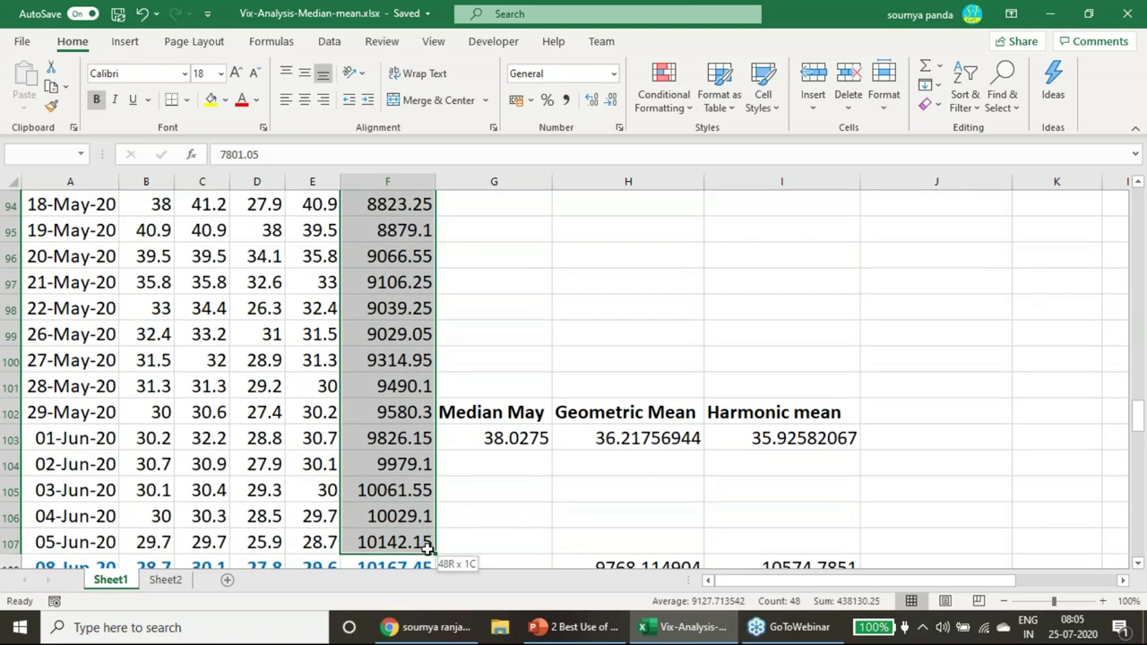
pyautogui.moveTo(426, 548); pyautogui.dragTo(427, 563)
pyautogui.scroll(-1, 489, 504)
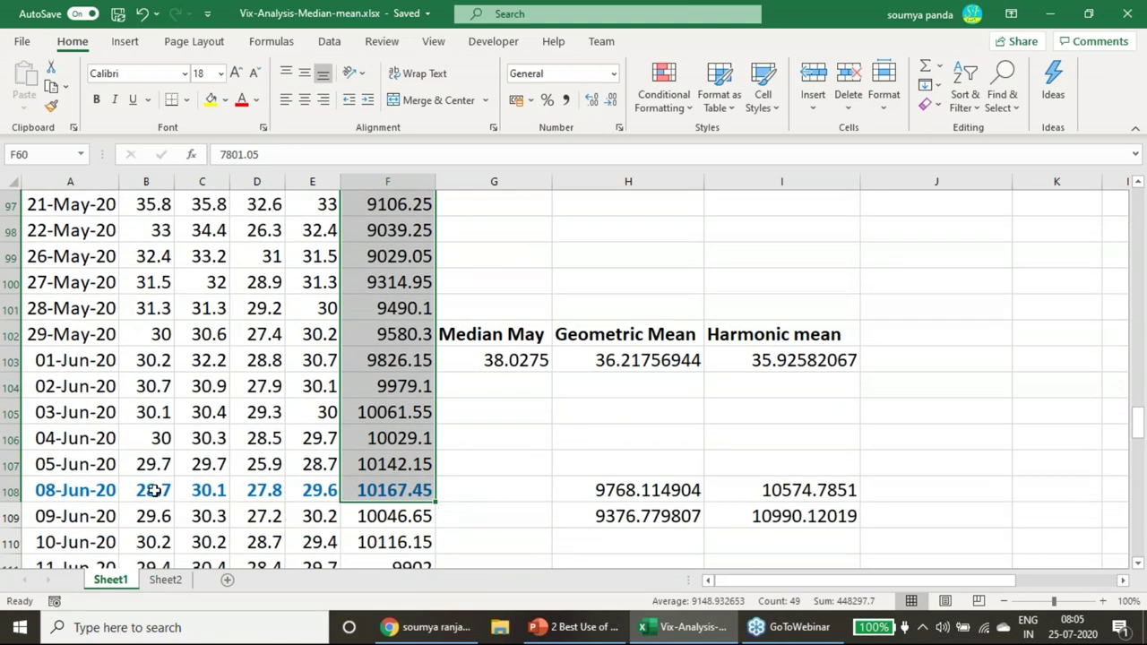
# - Review the selected span from 24-Mar-20 to 08-Jun-20 and the mid-June rows, including their daily lows on Sheet2
pyautogui.scroll(12, 451, 405)
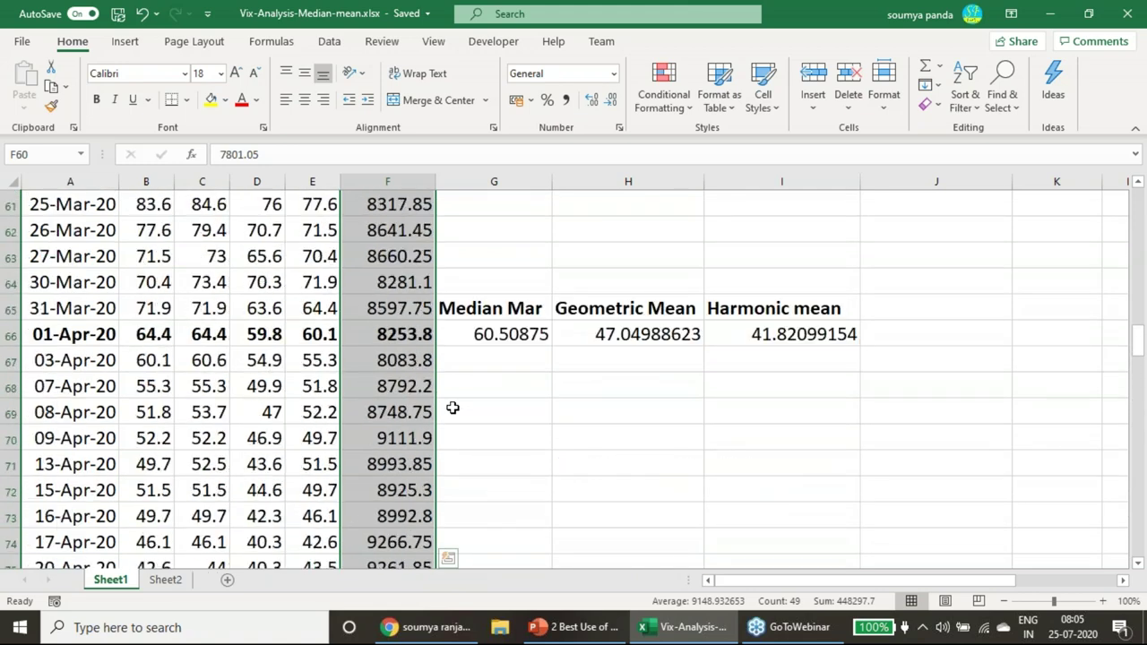
pyautogui.scroll(4, 452, 408)
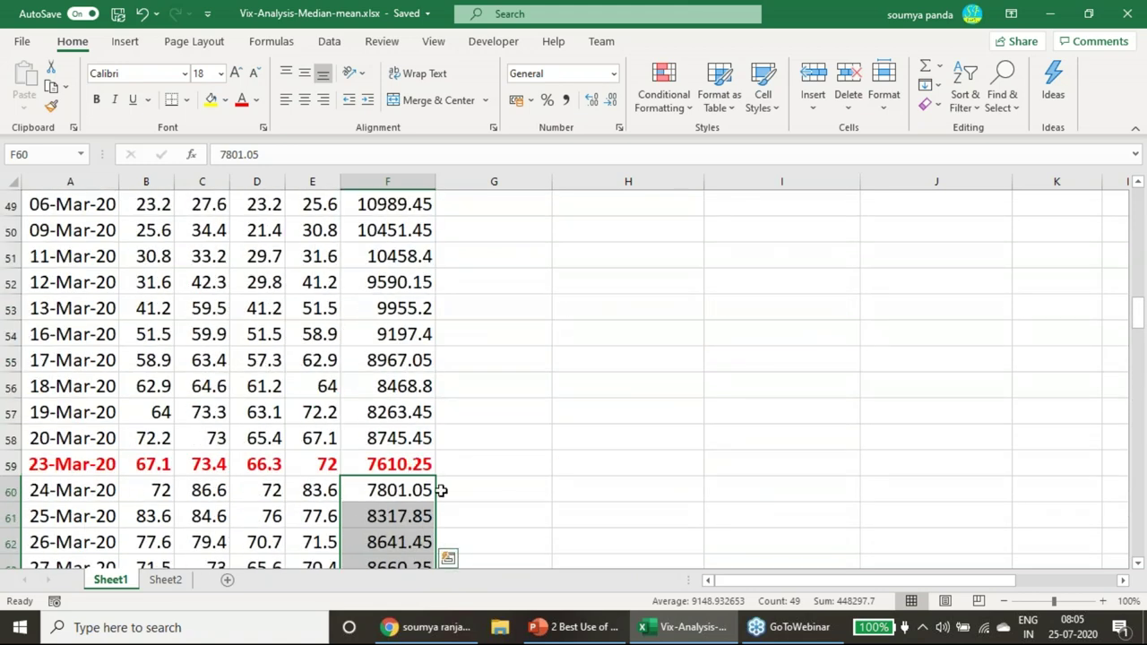
pyautogui.scroll(-6, 440, 486)
pyautogui.scroll(-11, 448, 490)
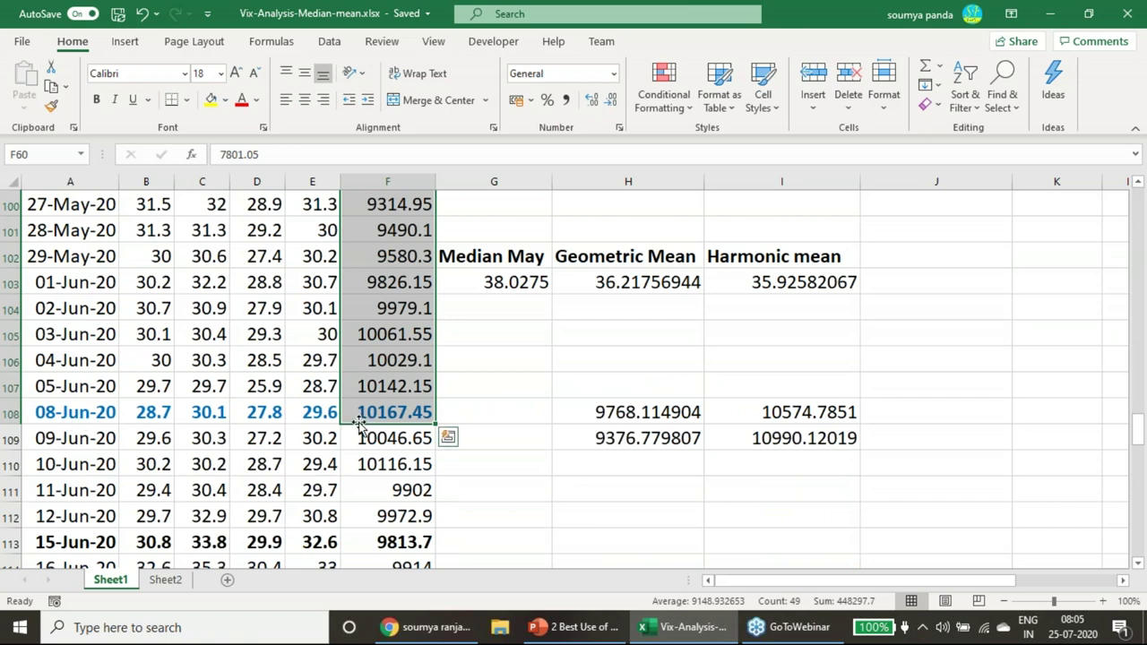
pyautogui.scroll(4, 430, 436)
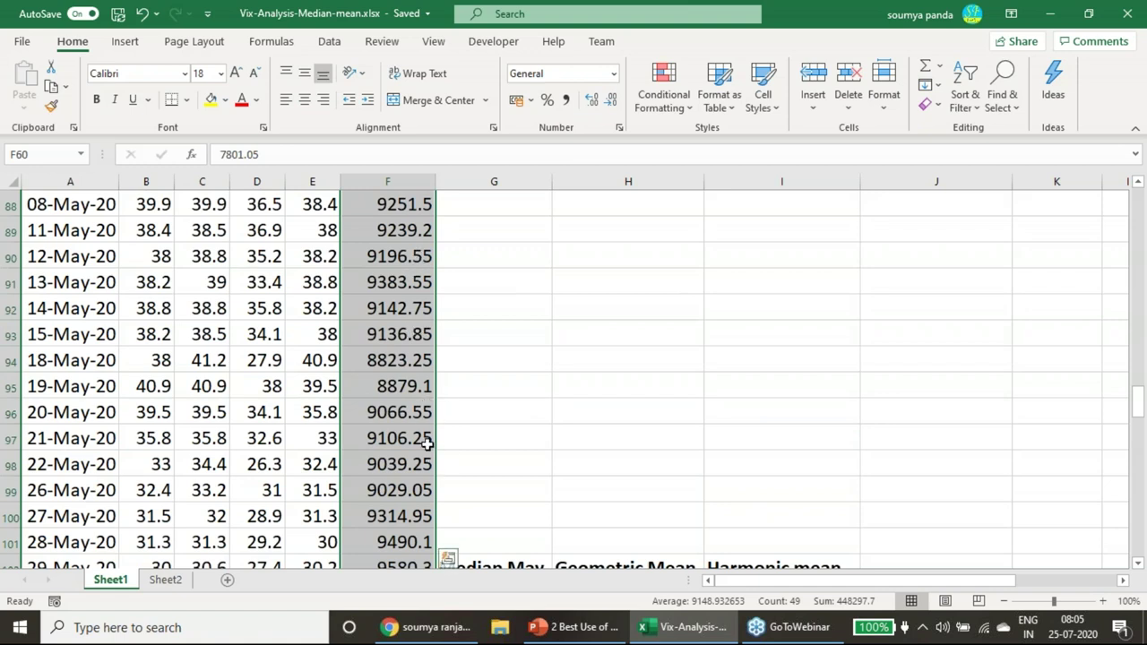
pyautogui.scroll(-4, 430, 442)
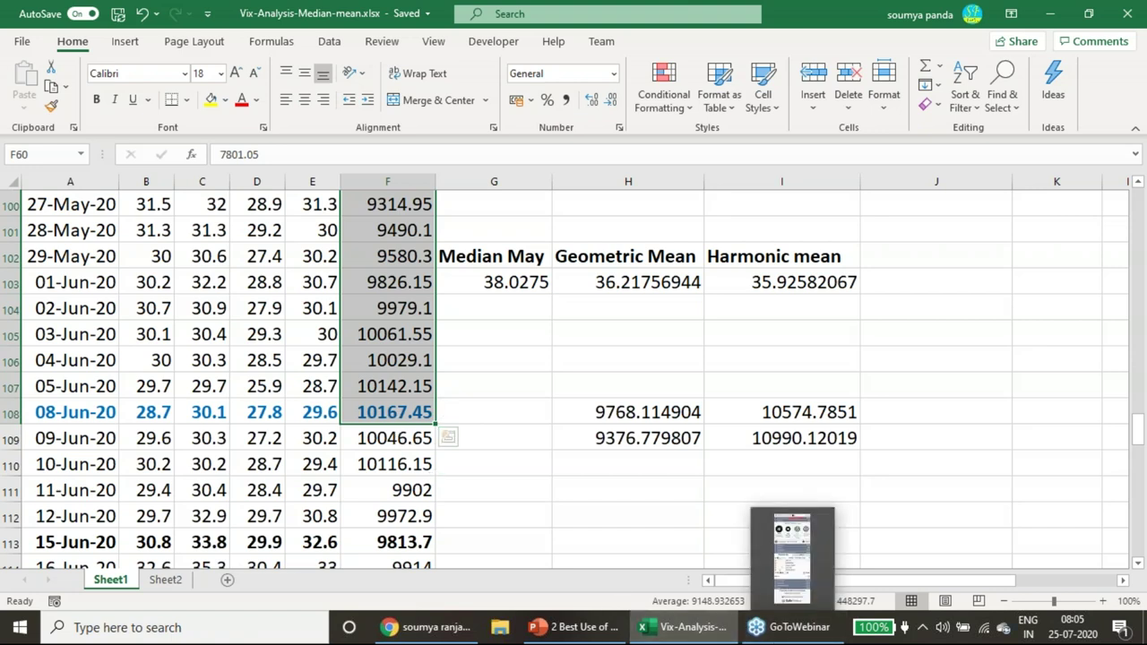
pyautogui.scroll(-1, 437, 446)
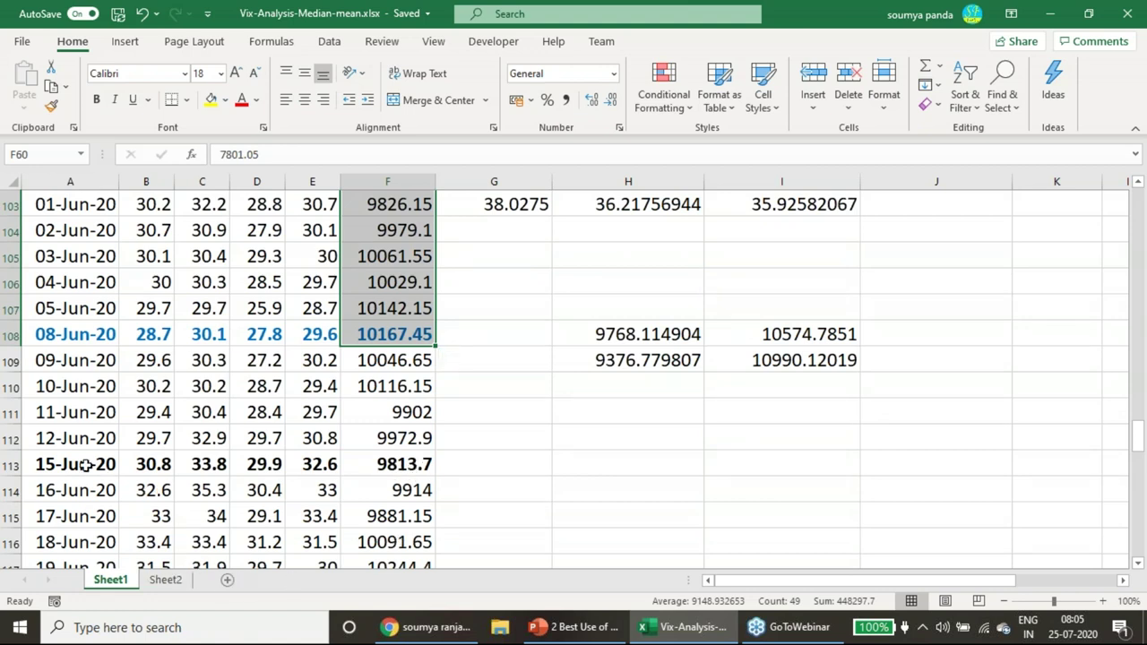
pyautogui.click(167, 580)
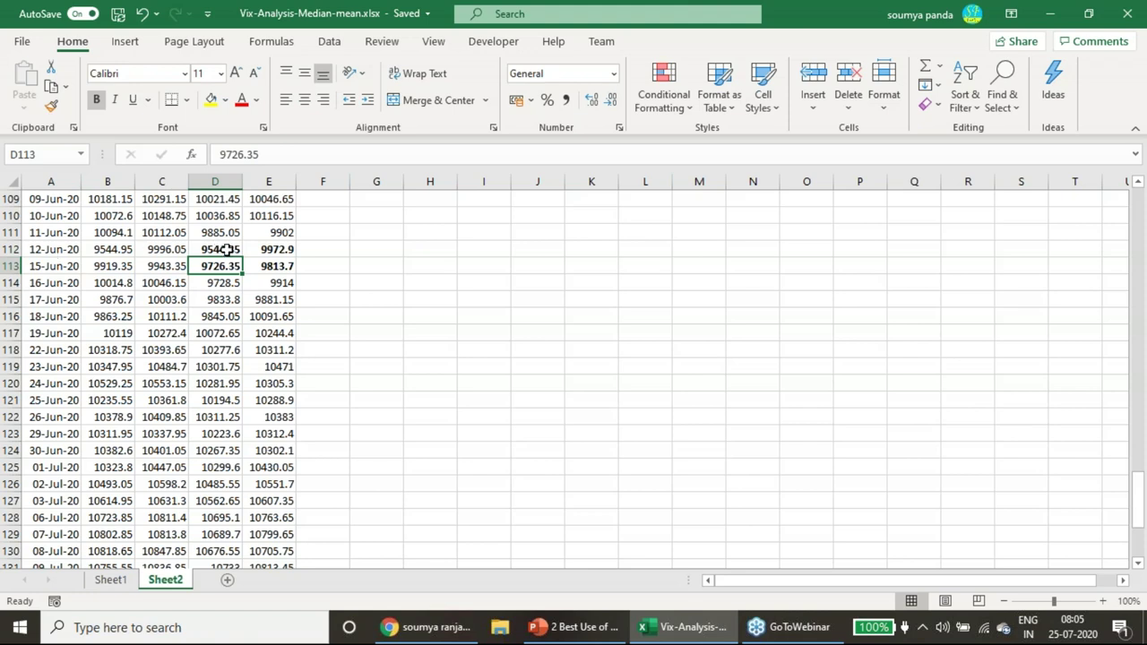
pyautogui.click(111, 580)
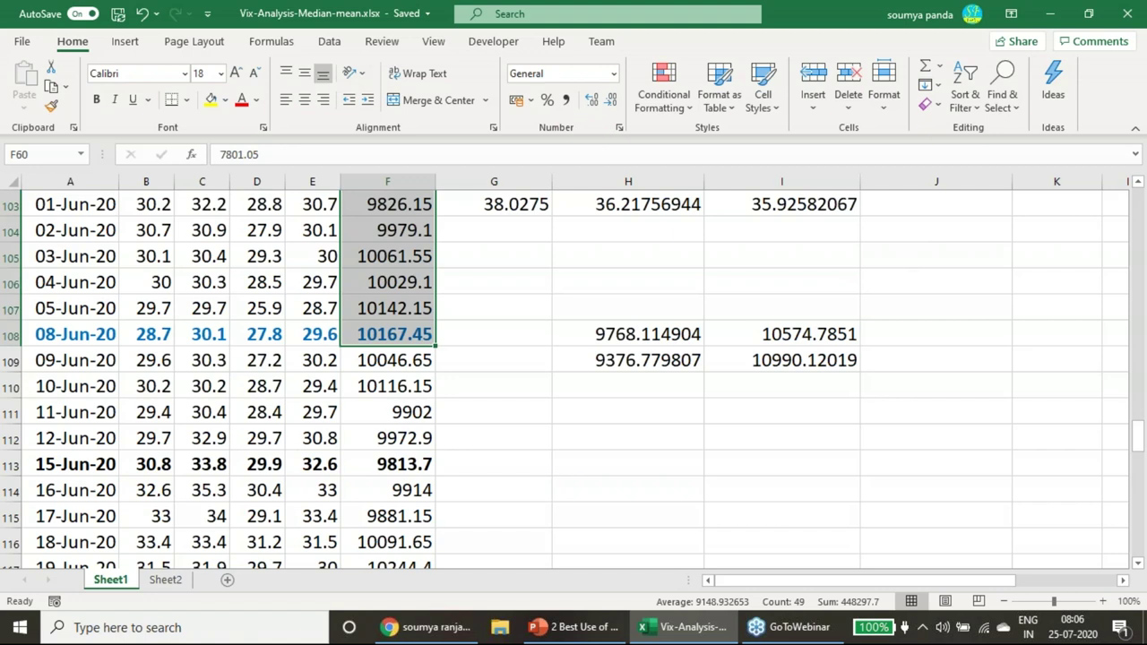
# - Inspect the square-root level formulas in H108 and I108 that are based on the 08-Jun-20 close
pyautogui.doubleClick(669, 333)
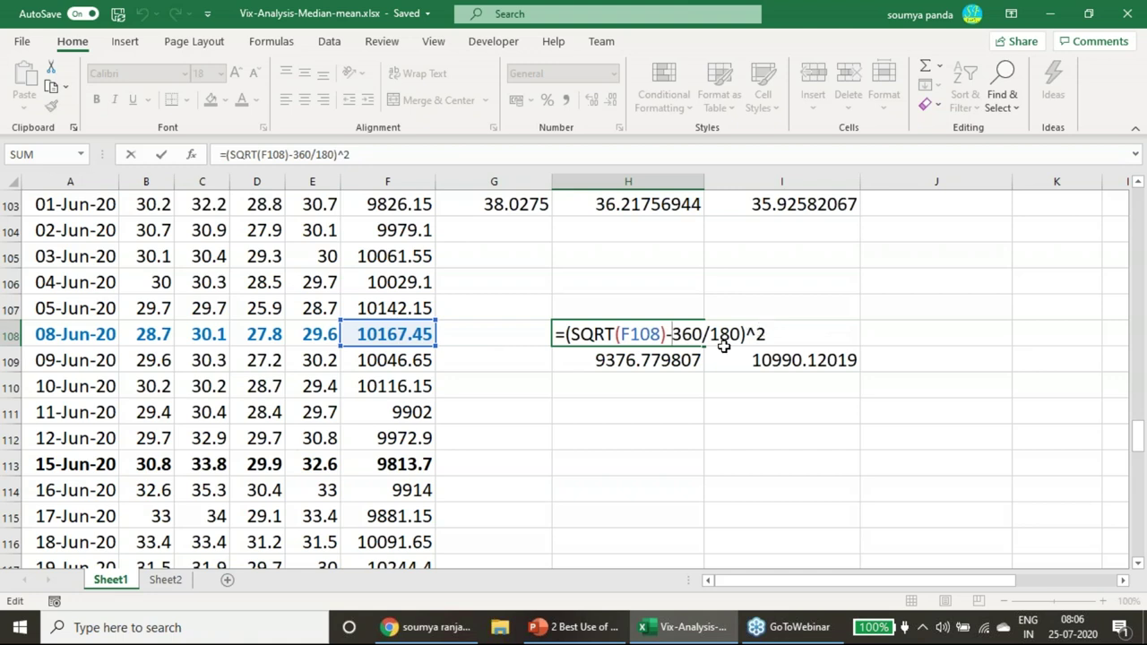
pyautogui.hotkey('ctrl', 'Return')
pyautogui.doubleClick(800, 333)
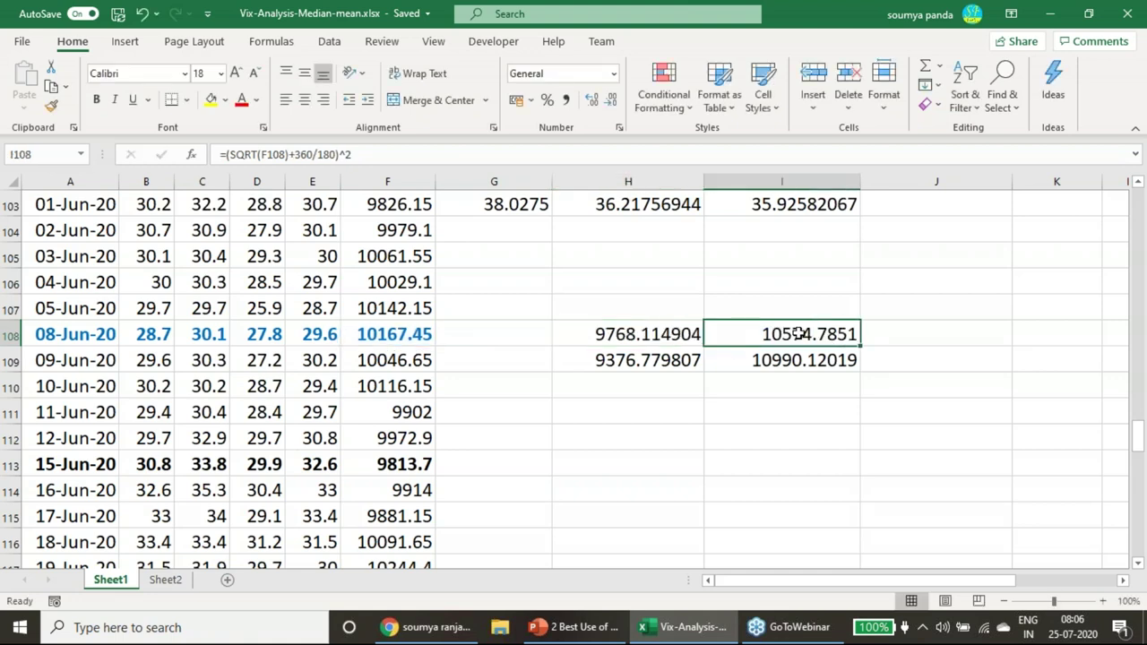
pyautogui.hotkey('ctrl', 'Return')
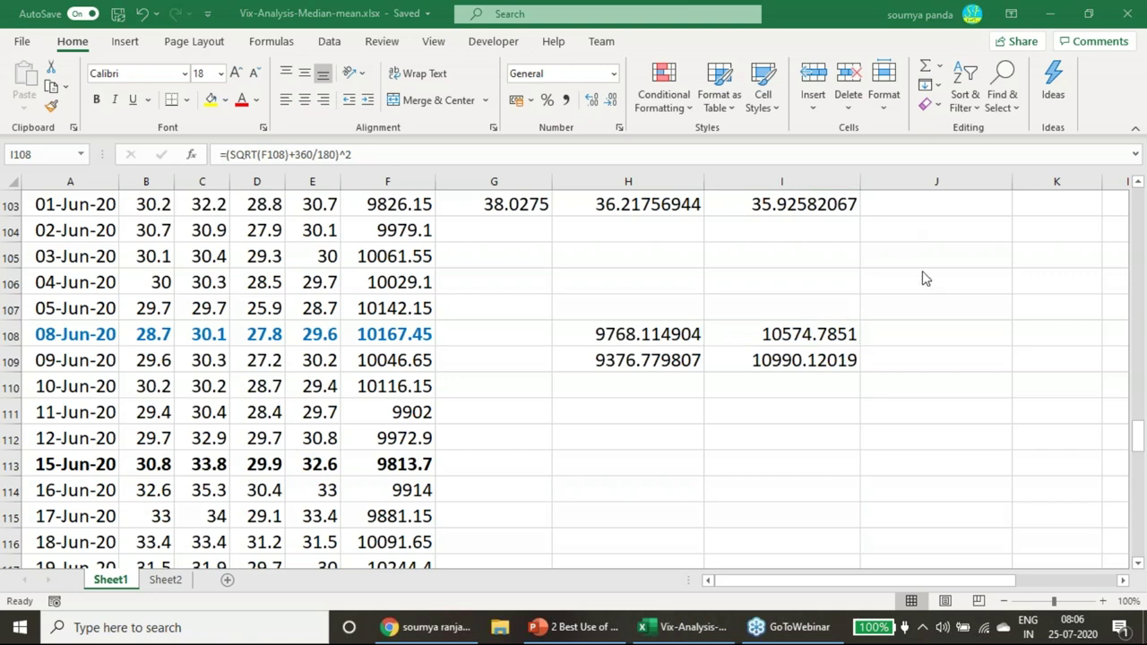
# - Tick and underline the first downside level in H108 in red ink, and underline the second level in H109
pyautogui.moveTo(603, 316)
pyautogui.mouseDown()
pyautogui.moveTo(625, 321)
pyautogui.moveTo(654, 288)
pyautogui.mouseUp()
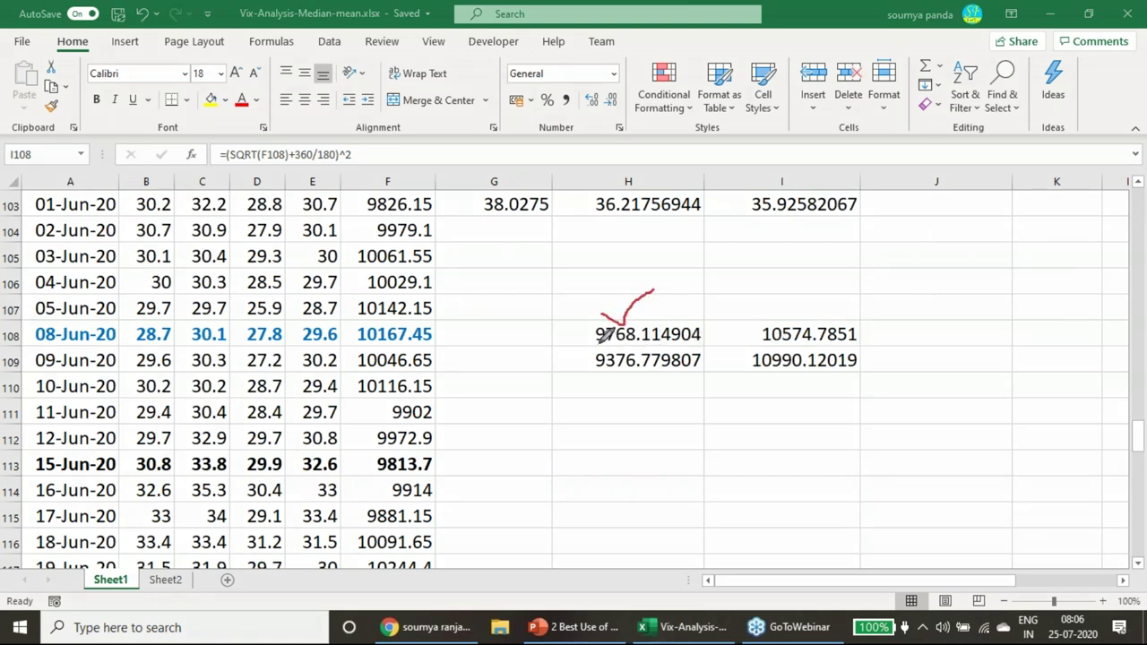
pyautogui.moveTo(599, 343); pyautogui.dragTo(642, 334)
pyautogui.moveTo(599, 371); pyautogui.dragTo(618, 370)
pyautogui.press('Escape')
pyautogui.press('F2')
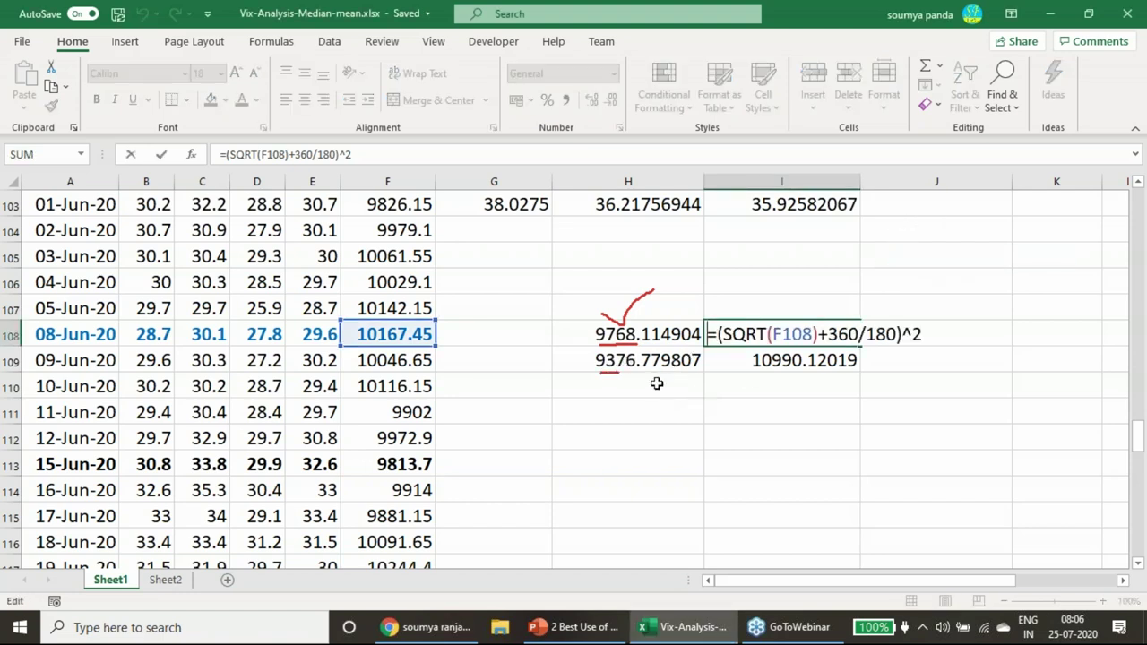
pyautogui.click(656, 386)
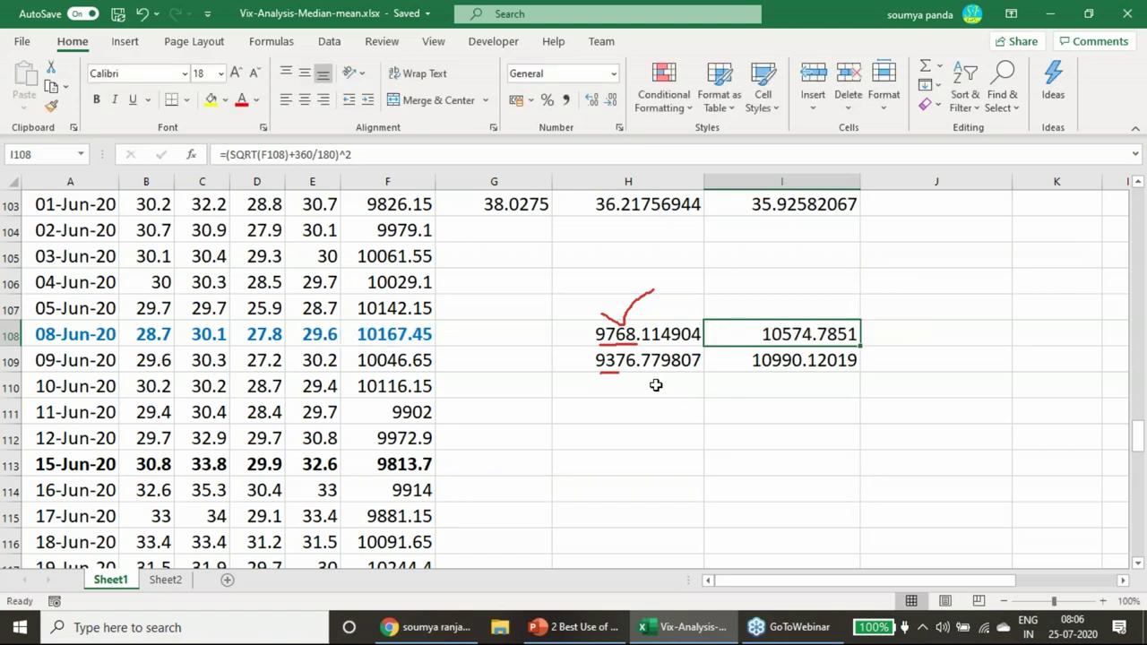
pyautogui.write('=')
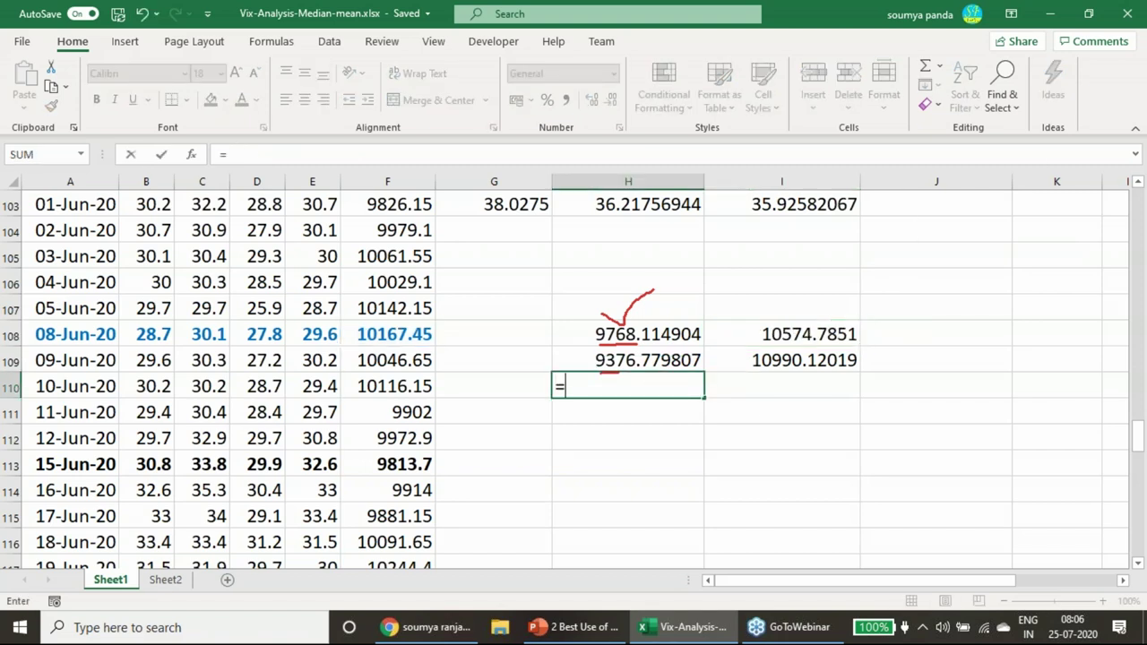
pyautogui.press('Escape')
# - Copy the formula expression (SQRT(H108)-360/180)^2 from H109 without its equals sign
pyautogui.click(663, 362)
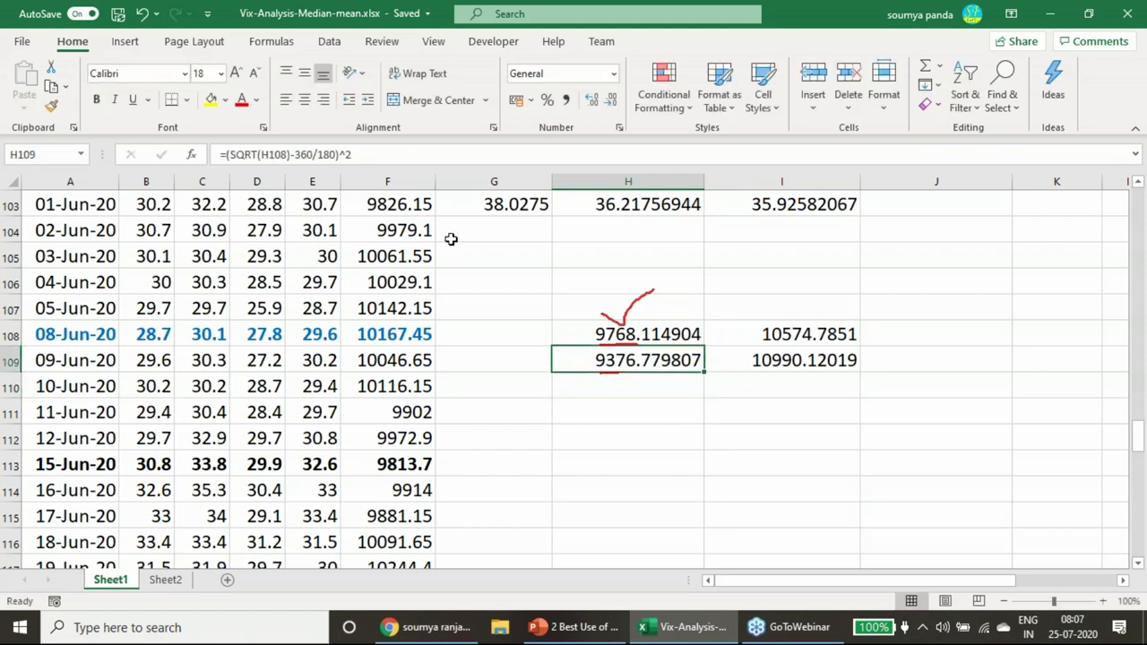
pyautogui.moveTo(226, 155); pyautogui.dragTo(381, 152)
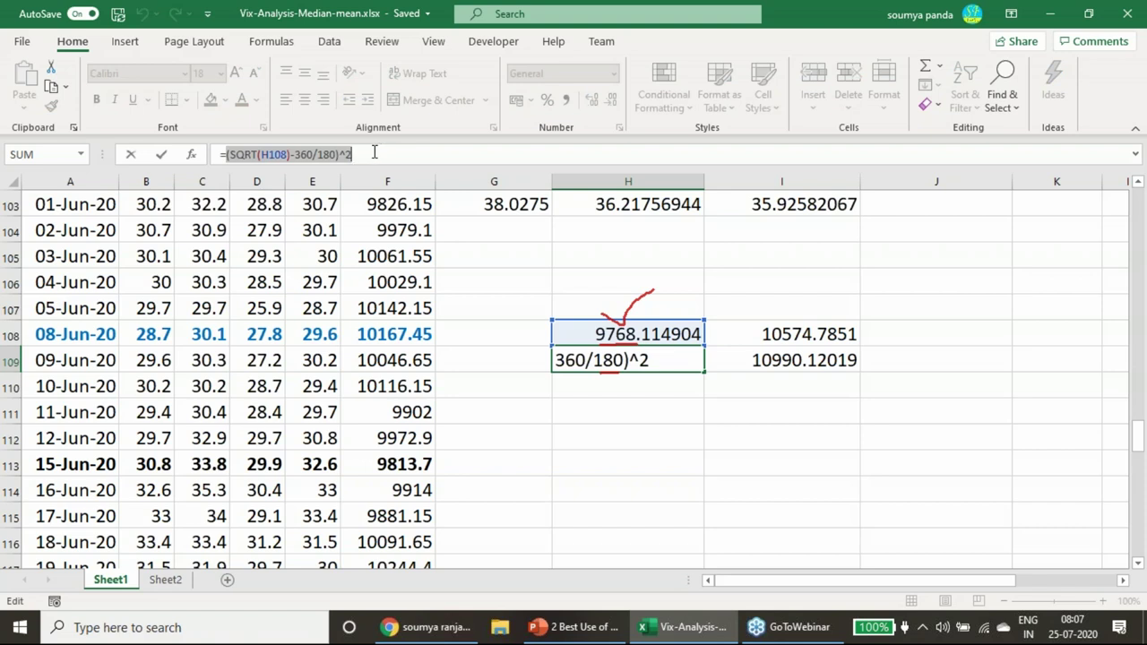
pyautogui.hotkey('ctrl', 'c')
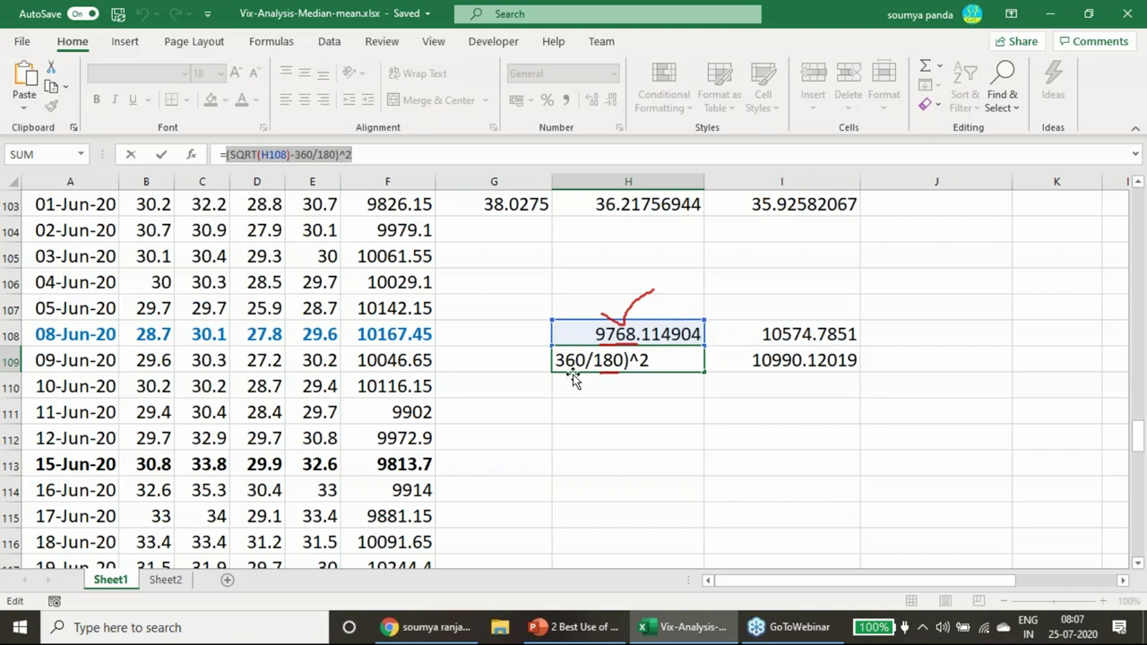
pyautogui.hotkey('ctrl', 'Return')
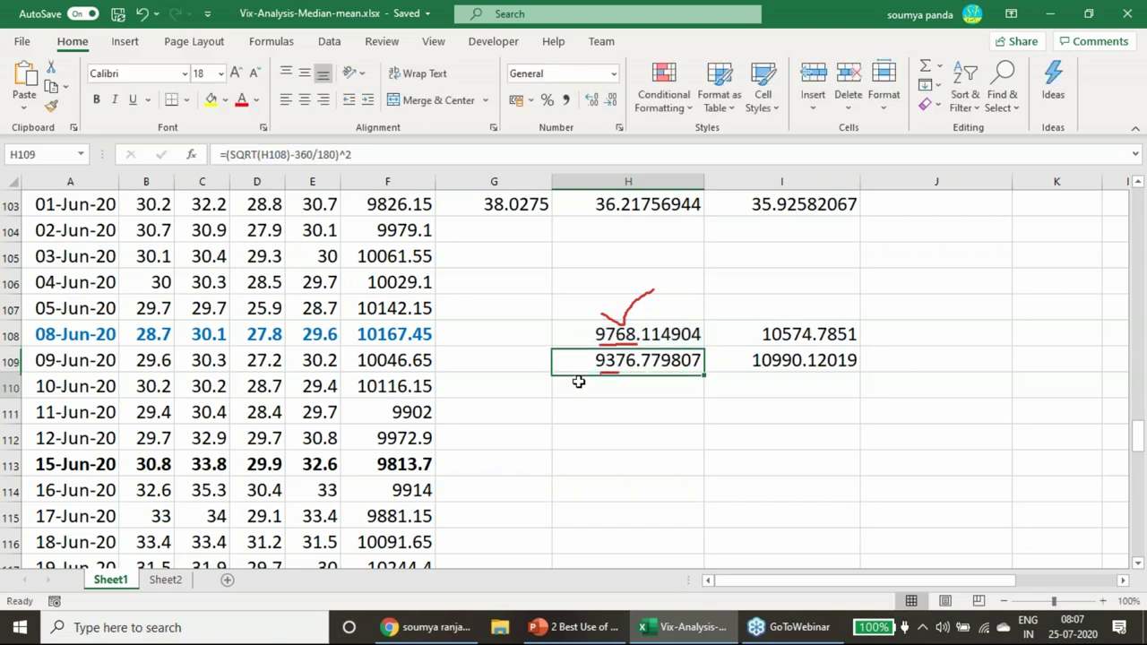
pyautogui.click(583, 381)
pyautogui.write('=')
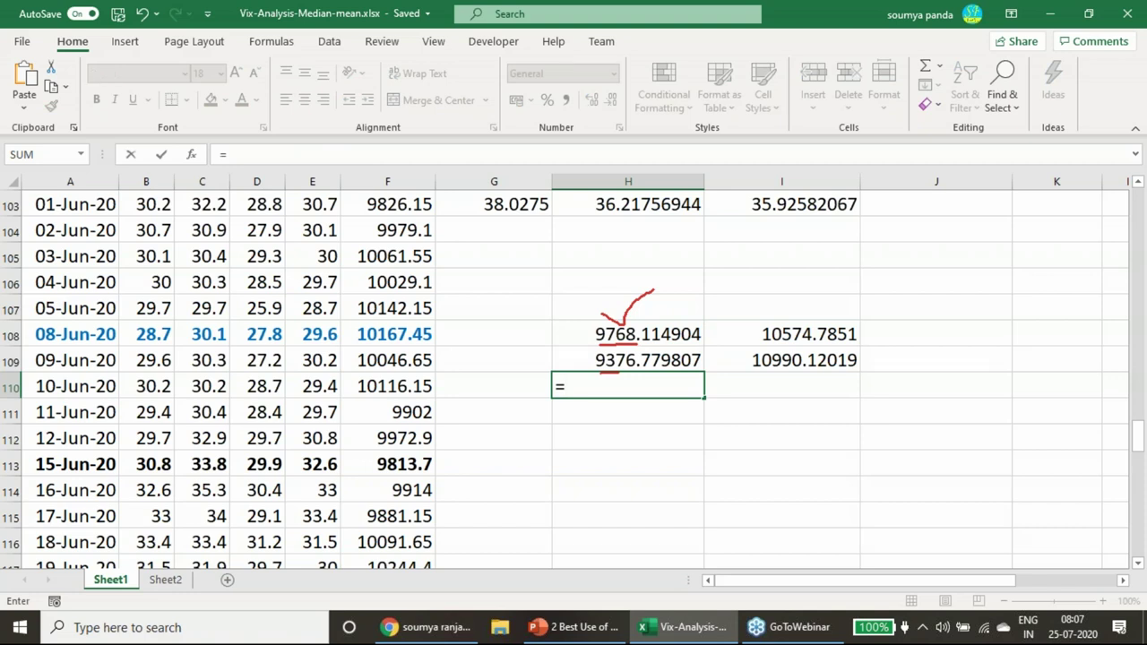
pyautogui.click(625, 360)
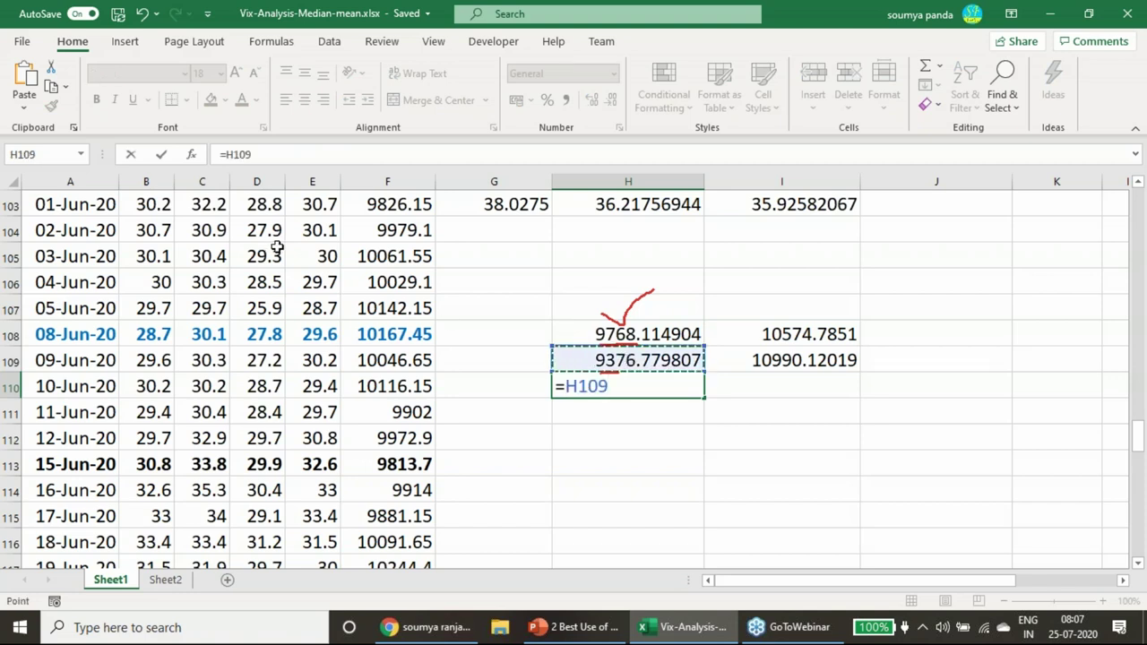
pyautogui.press('BackSpace')
pyautogui.press('BackSpace')
pyautogui.press('BackSpace')
pyautogui.press('BackSpace')
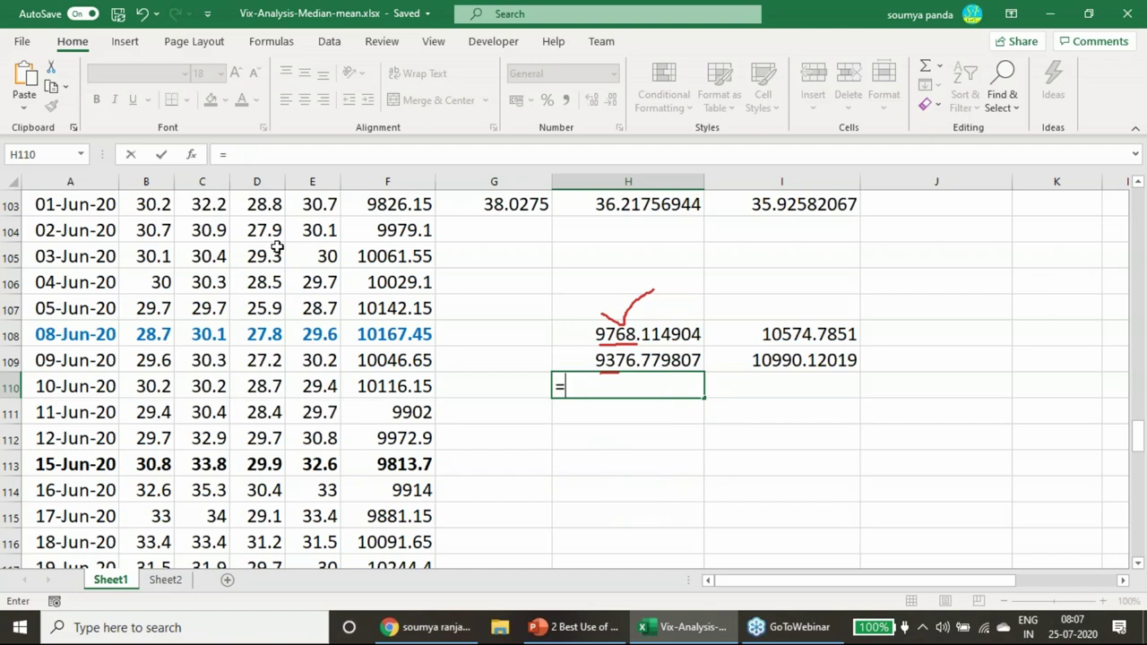
pyautogui.press('BackSpace')
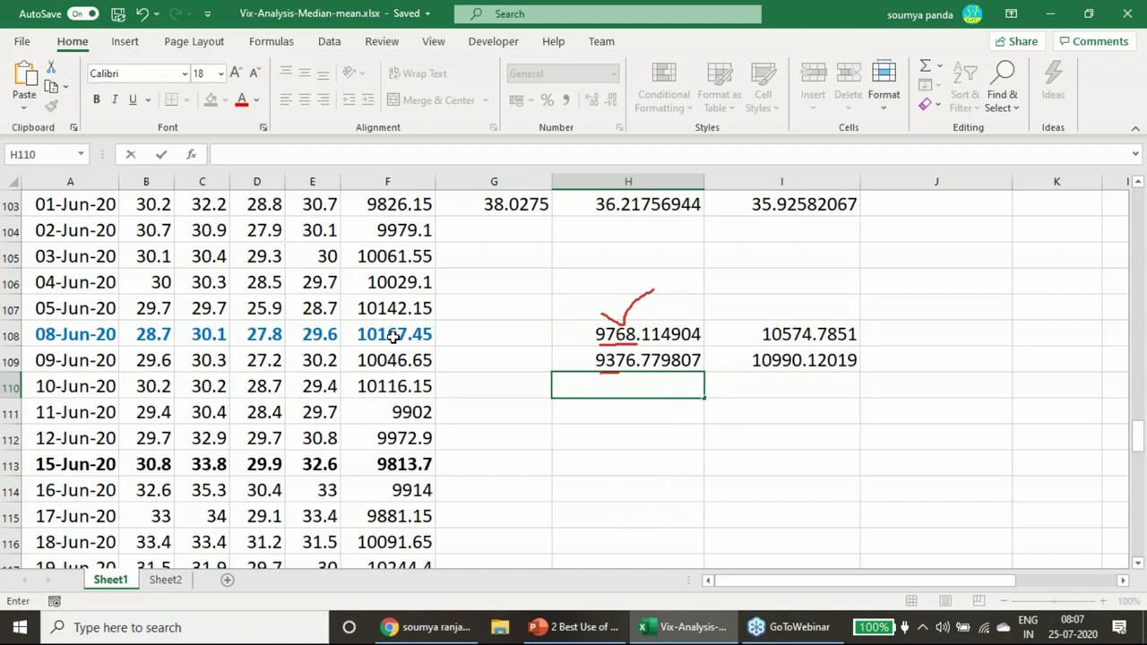
# - Reuse H109's formula expression in H110 with its reference changed to H109, giving =(SQRT(H109)-360/180)^2 for the third downside level
pyautogui.click(606, 359)
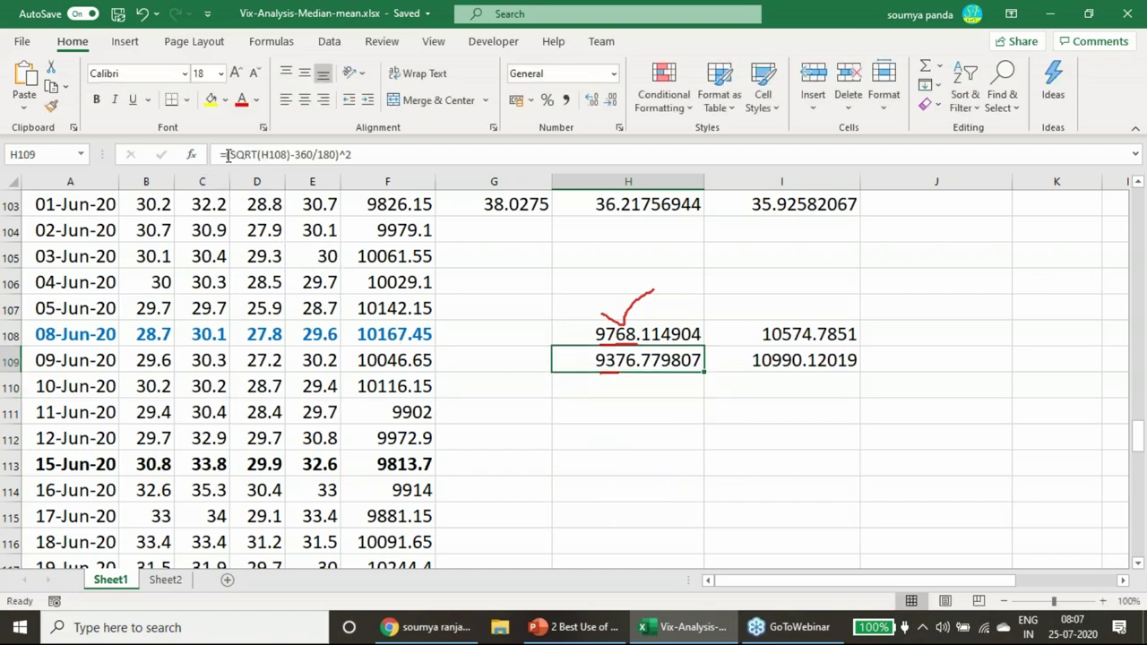
pyautogui.click(392, 161)
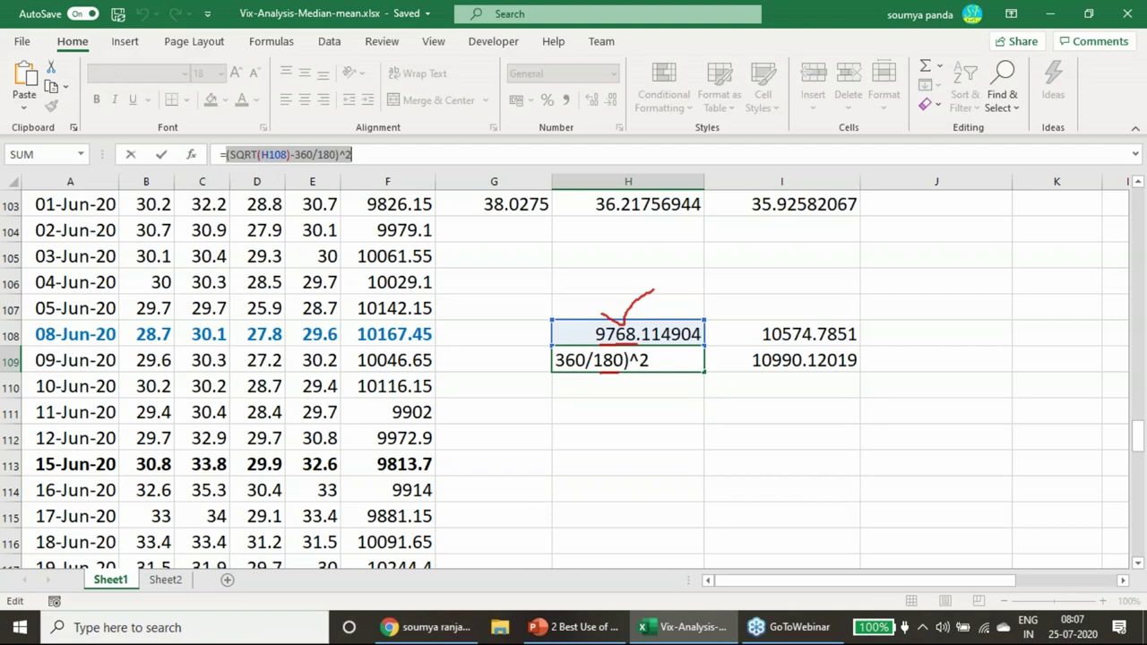
pyautogui.press('Escape')
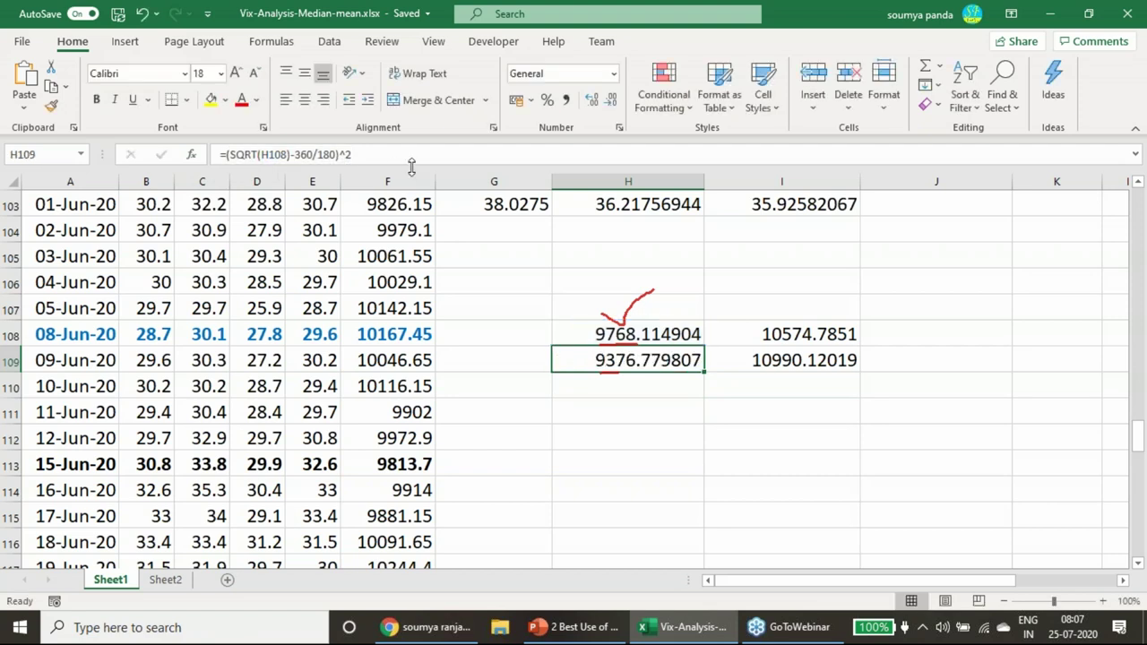
pyautogui.click(603, 380)
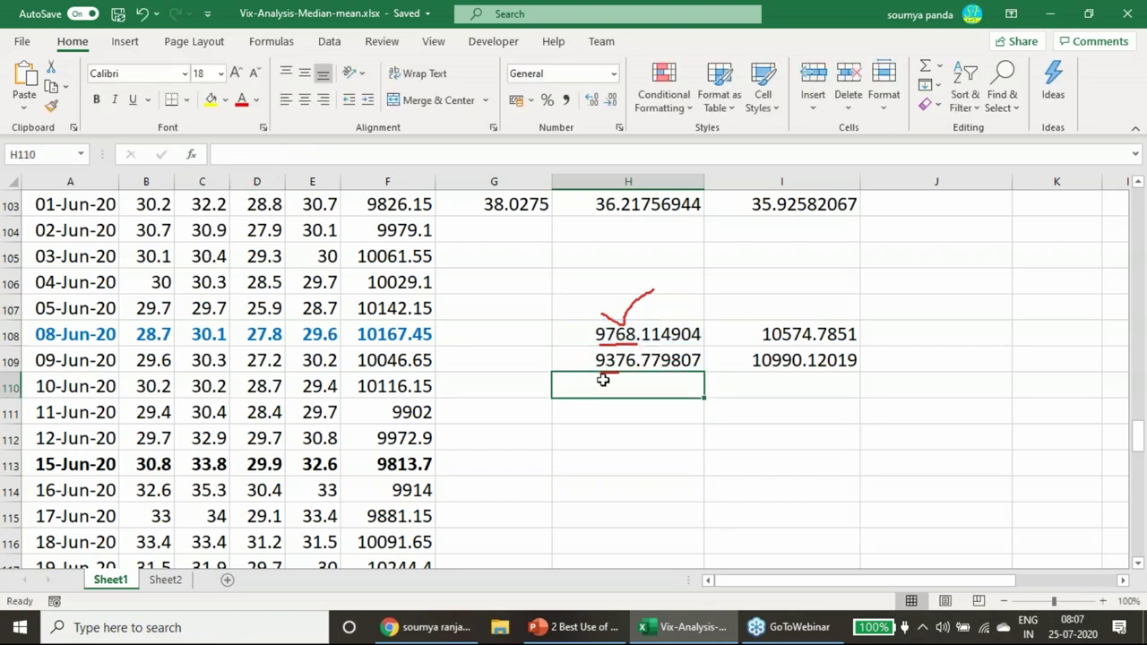
pyautogui.write('=')
pyautogui.hotkey('ctrl', 'v')
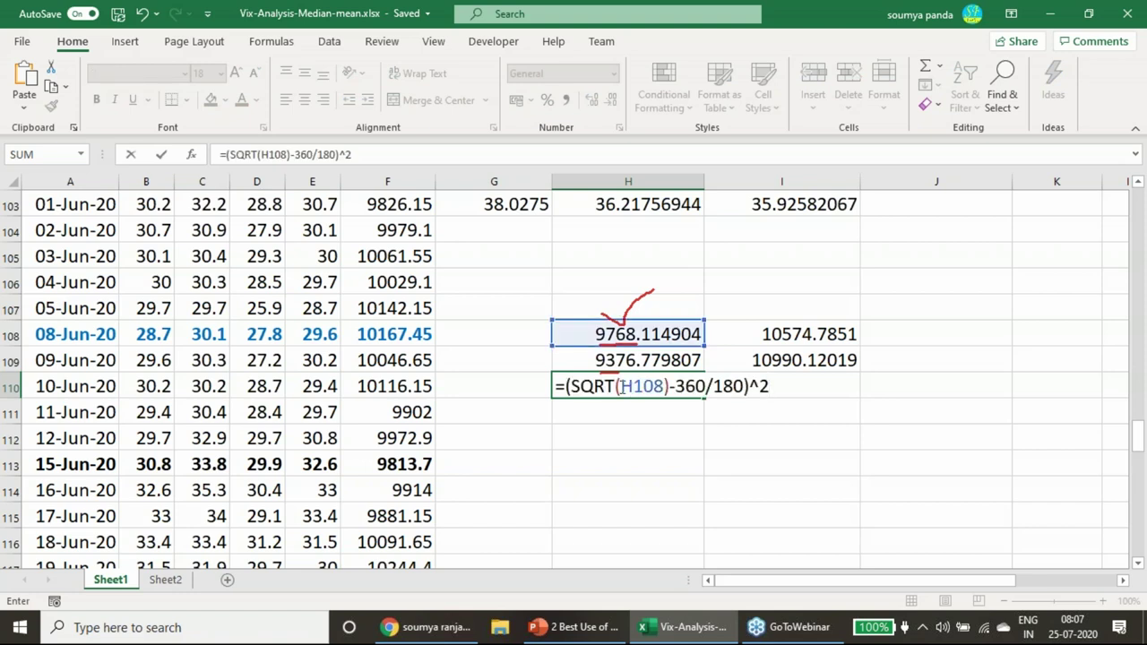
pyautogui.doubleClick(621, 386)
pyautogui.click(649, 360)
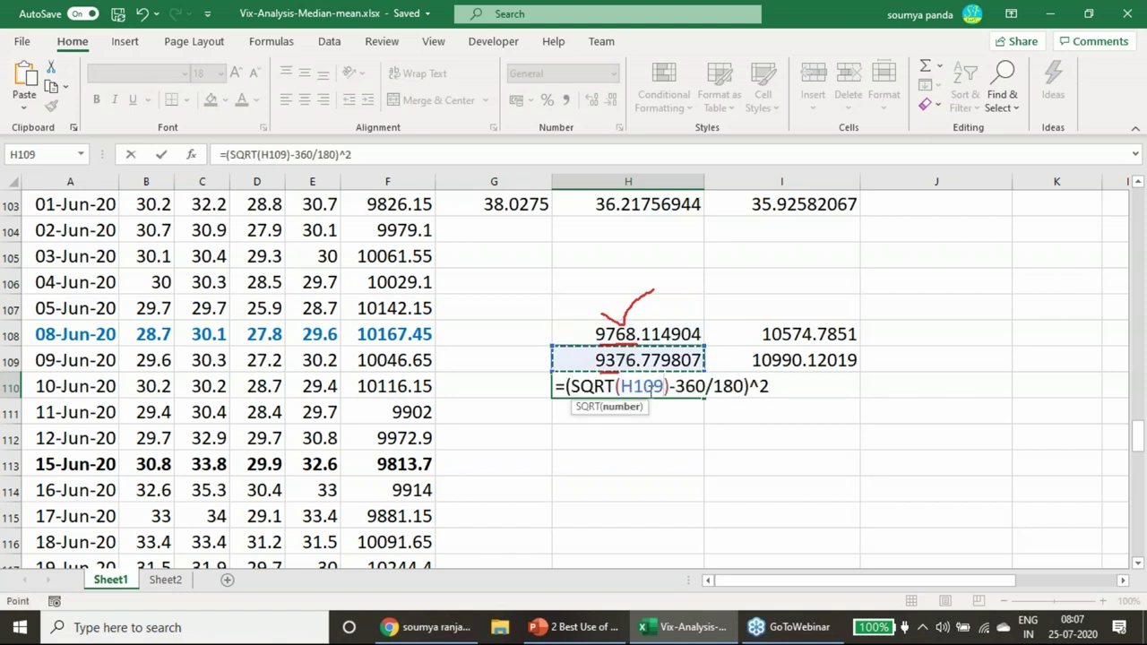
pyautogui.press('Return')
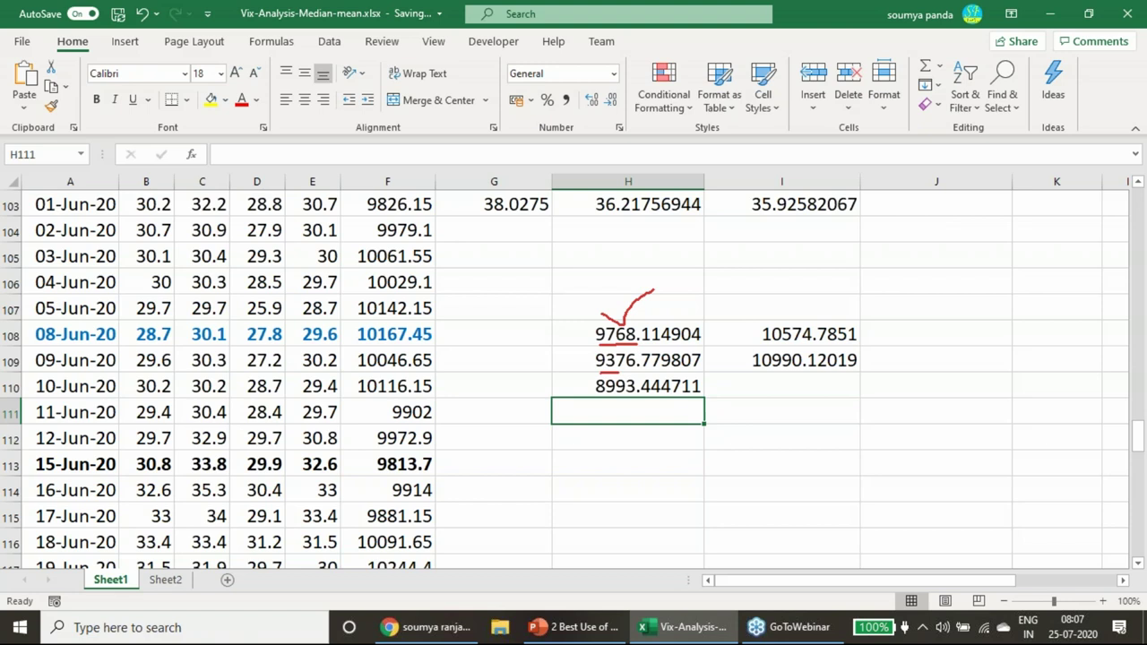
# - Handwrite 49 in red ink in the blank area near G107 and clear the ink
pyautogui.click(892, 259)
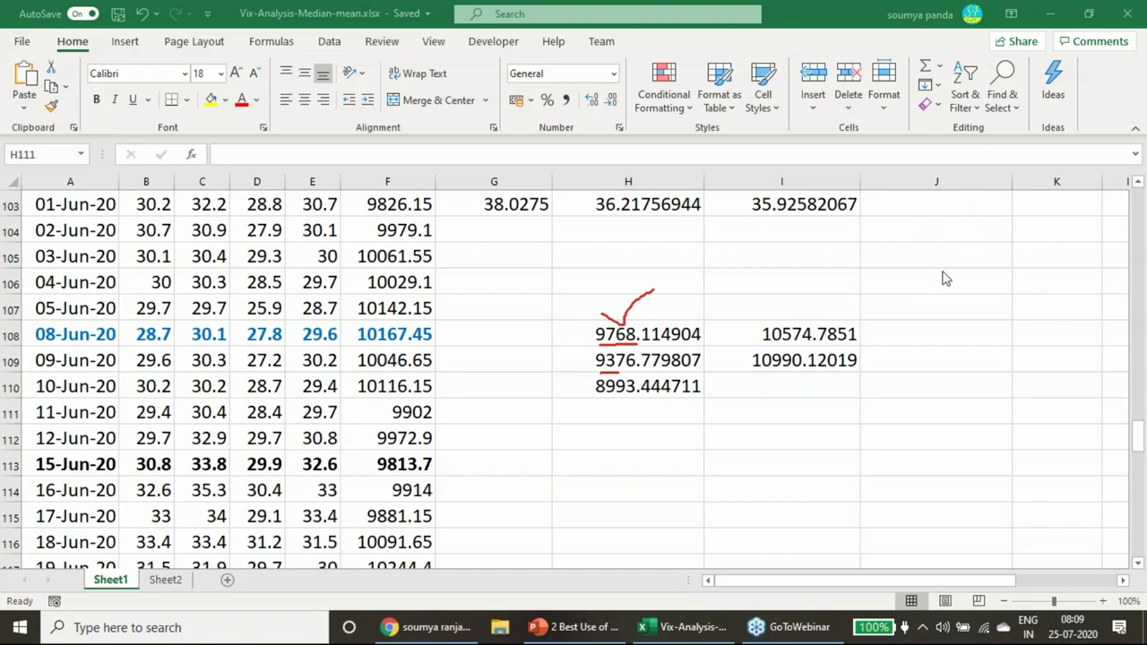
pyautogui.moveTo(474, 290)
pyautogui.mouseDown()
pyautogui.moveTo(498, 292)
pyautogui.moveTo(506, 311)
pyautogui.moveTo(522, 295)
pyautogui.moveTo(528, 309)
pyautogui.mouseUp()
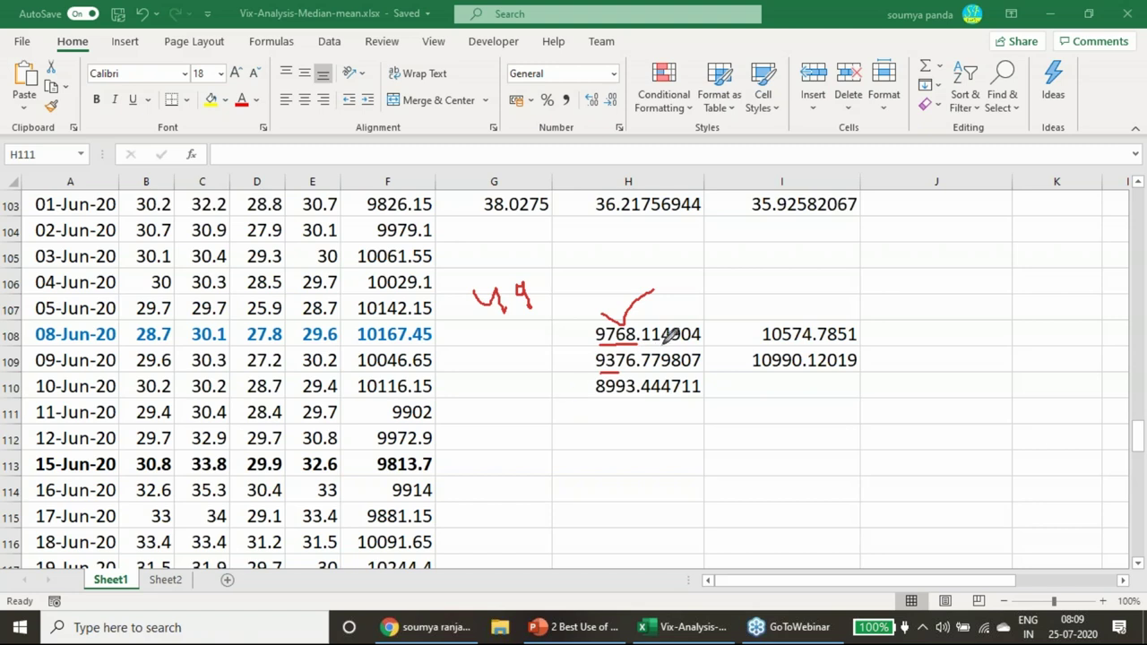
pyautogui.moveTo(501, 399)
pyautogui.mouseDown()
pyautogui.moveTo(533, 426)
pyautogui.moveTo(517, 414)
pyautogui.moveTo(504, 432)
pyautogui.mouseUp()
pyautogui.press('e')
# - Handwrite 49 in red ink near G107, with an arrow to "3 — x" and a second "3 — 6x" note below the levels, and clear the ink
pyautogui.moveTo(475, 299)
pyautogui.mouseDown()
pyautogui.moveTo(508, 320)
pyautogui.moveTo(540, 289)
pyautogui.moveTo(548, 305)
pyautogui.mouseUp()
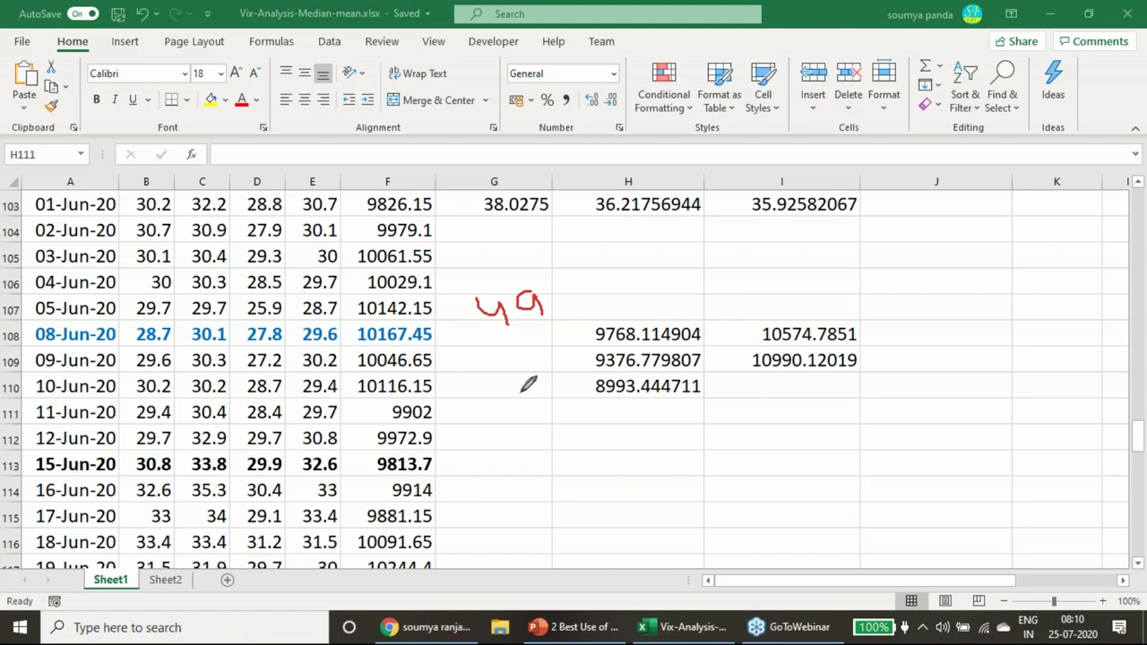
pyautogui.moveTo(509, 452)
pyautogui.mouseDown()
pyautogui.moveTo(559, 448)
pyautogui.moveTo(549, 460)
pyautogui.moveTo(613, 433)
pyautogui.moveTo(620, 450)
pyautogui.moveTo(603, 463)
pyautogui.moveTo(747, 444)
pyautogui.moveTo(719, 446)
pyautogui.mouseUp()
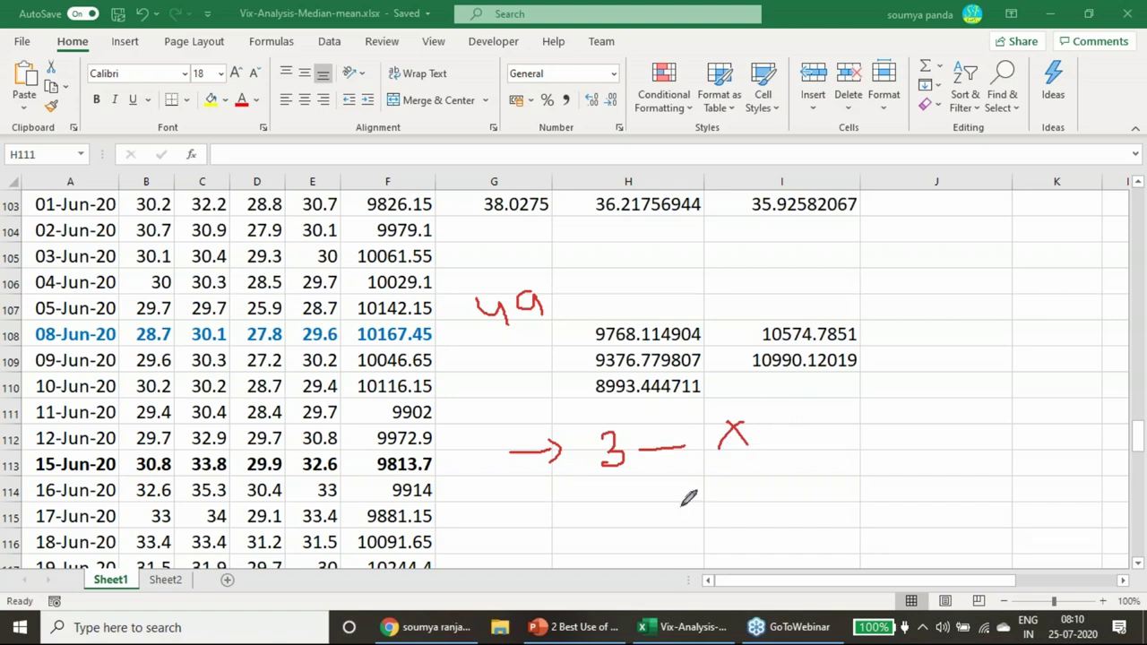
pyautogui.moveTo(613, 495)
pyautogui.mouseDown()
pyautogui.moveTo(633, 477)
pyautogui.moveTo(658, 496)
pyautogui.moveTo(638, 515)
pyautogui.moveTo(780, 477)
pyautogui.moveTo(768, 478)
pyautogui.mouseUp()
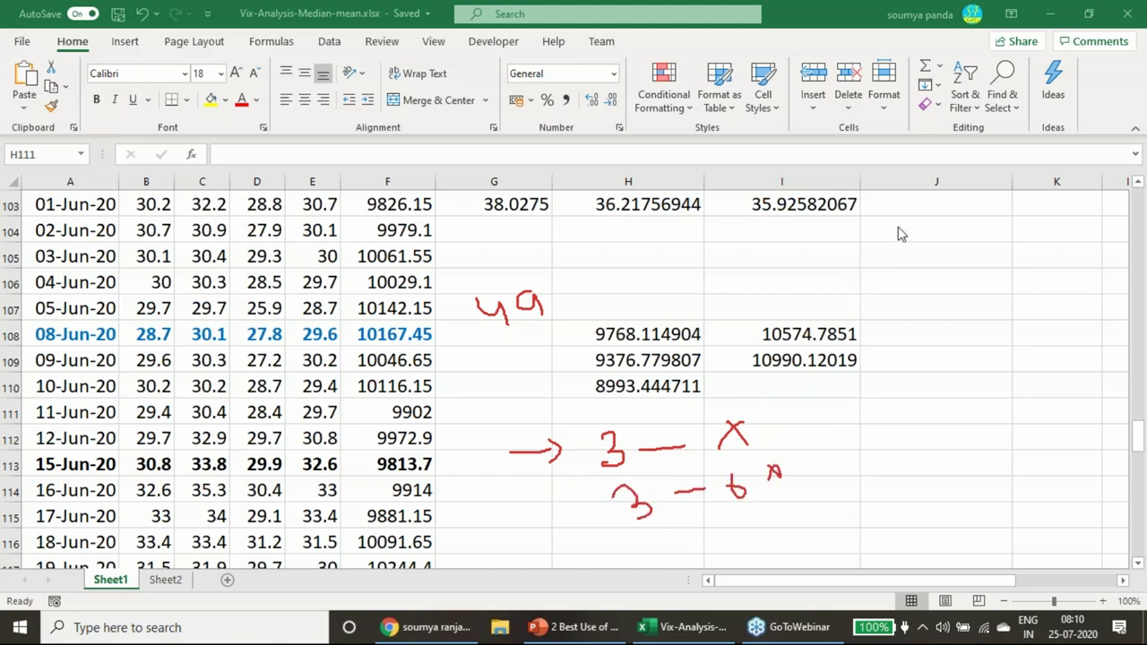
pyautogui.press('Escape')
# - Handwrite 49 in red ink beside the 08-Jun-20 close and again beside the 10-Jun-20 close, and clear the ink
pyautogui.hotkey('ctrl', '2')
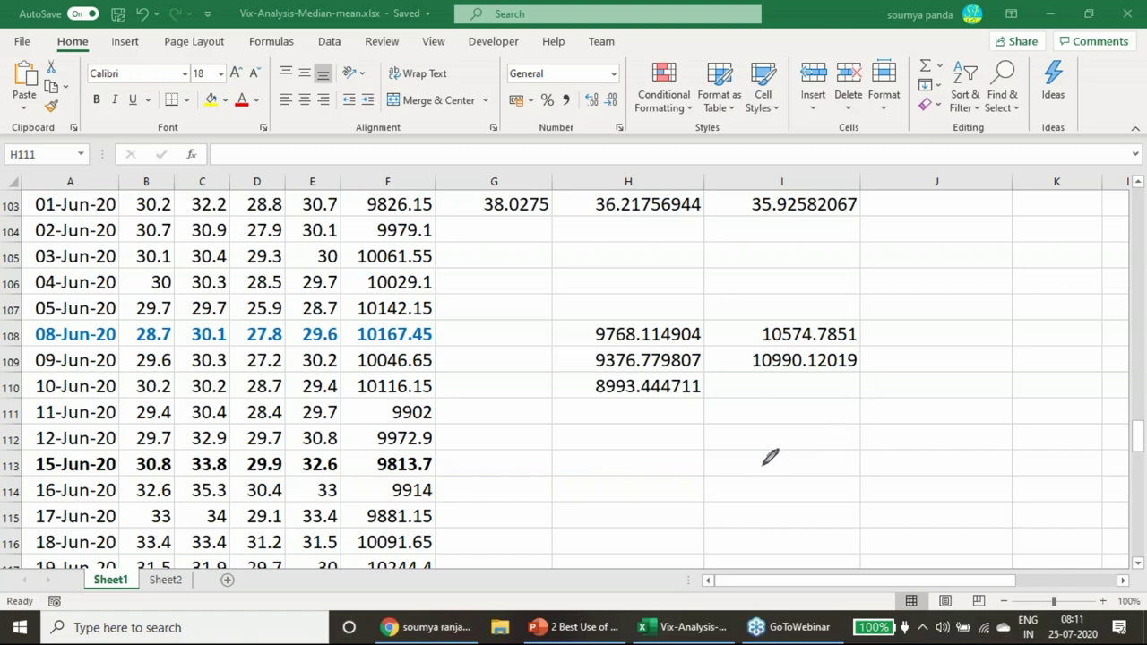
pyautogui.moveTo(622, 285)
pyautogui.mouseDown()
pyautogui.moveTo(616, 242)
pyautogui.moveTo(639, 235)
pyautogui.mouseUp()
pyautogui.press('e')
pyautogui.moveTo(452, 328)
pyautogui.mouseDown()
pyautogui.moveTo(473, 341)
pyautogui.moveTo(486, 324)
pyautogui.moveTo(501, 327)
pyautogui.moveTo(491, 376)
pyautogui.moveTo(513, 378)
pyautogui.moveTo(508, 389)
pyautogui.mouseUp()
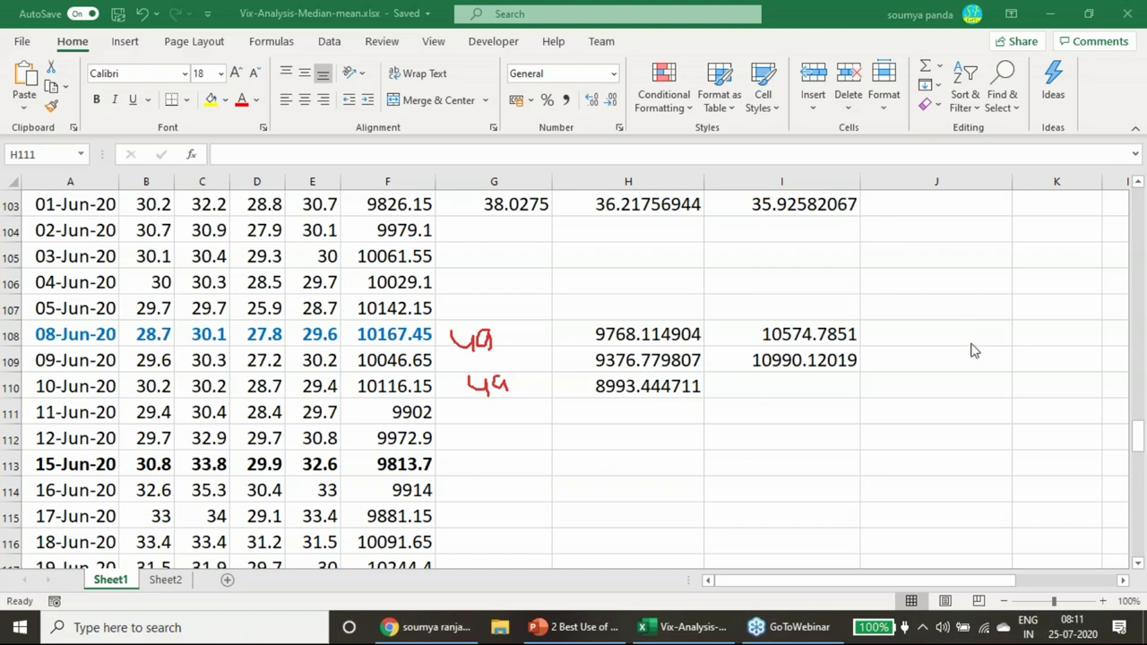
pyautogui.press('Escape')
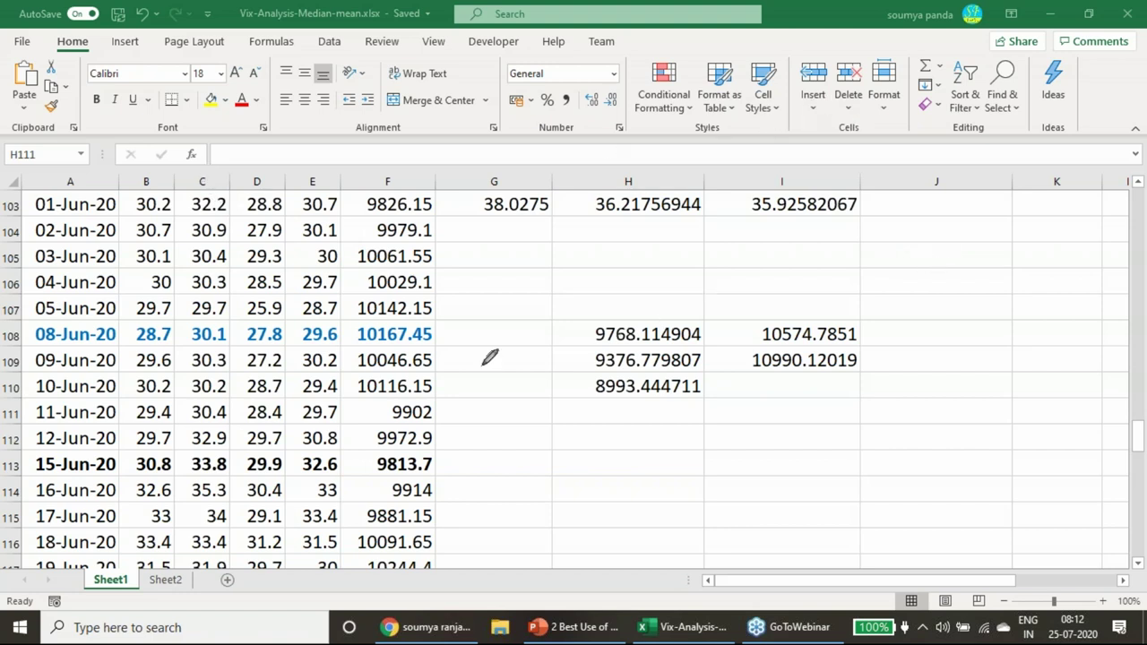
# - Circle the 08-Jun-20 close in F108 and mark the first downside level in H108 in red ink, clearing each mark
pyautogui.moveTo(357, 345)
pyautogui.mouseDown()
pyautogui.moveTo(413, 344)
pyautogui.moveTo(451, 319)
pyautogui.moveTo(400, 306)
pyautogui.moveTo(354, 320)
pyautogui.moveTo(374, 344)
pyautogui.mouseUp()
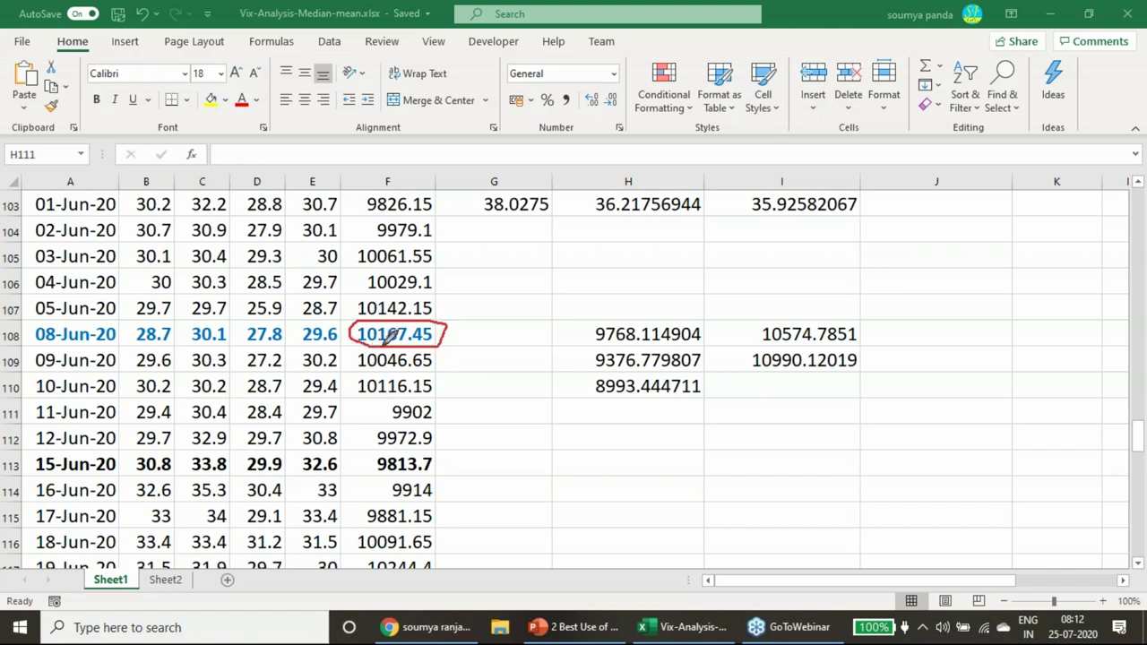
pyautogui.press('e')
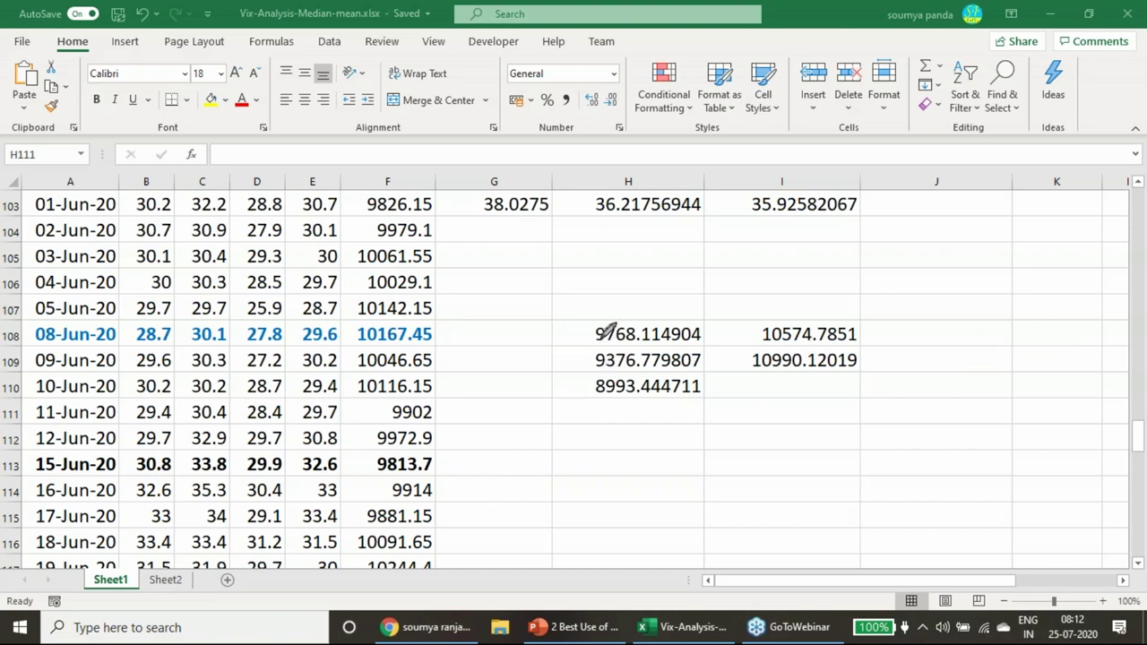
pyautogui.moveTo(590, 316); pyautogui.dragTo(618, 296)
pyautogui.press('e')
# - Inspect the trading-day cycle date in I145 and the calendar-day formula in G144
pyautogui.scroll(-2, 419, 486)
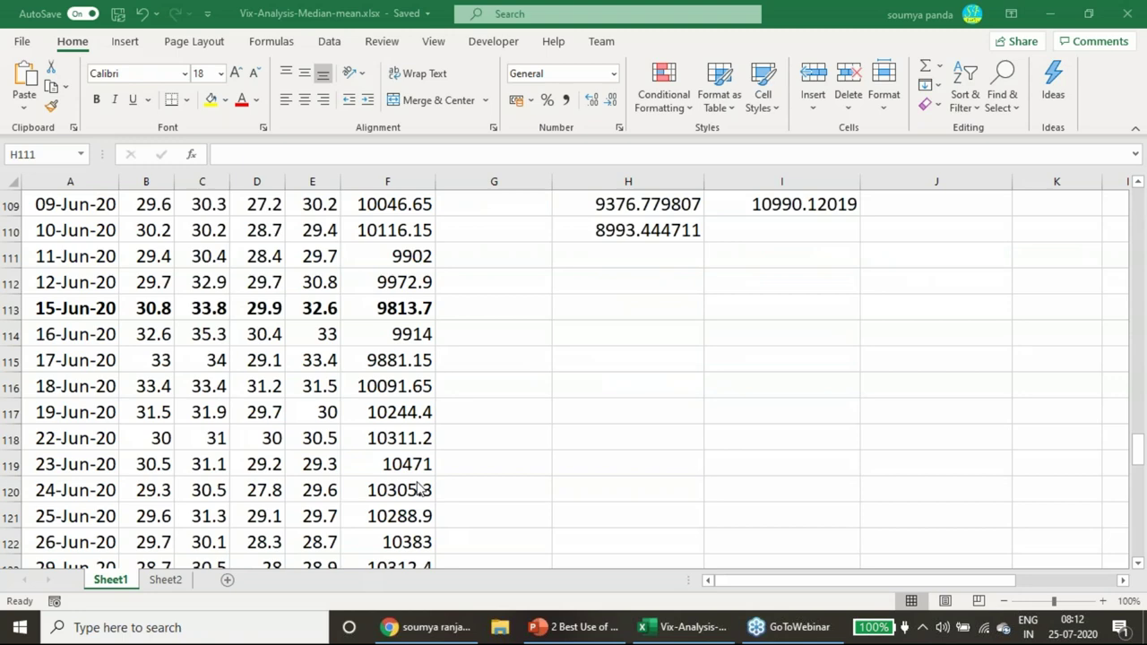
pyautogui.scroll(-2, 419, 487)
pyautogui.scroll(-4, 605, 445)
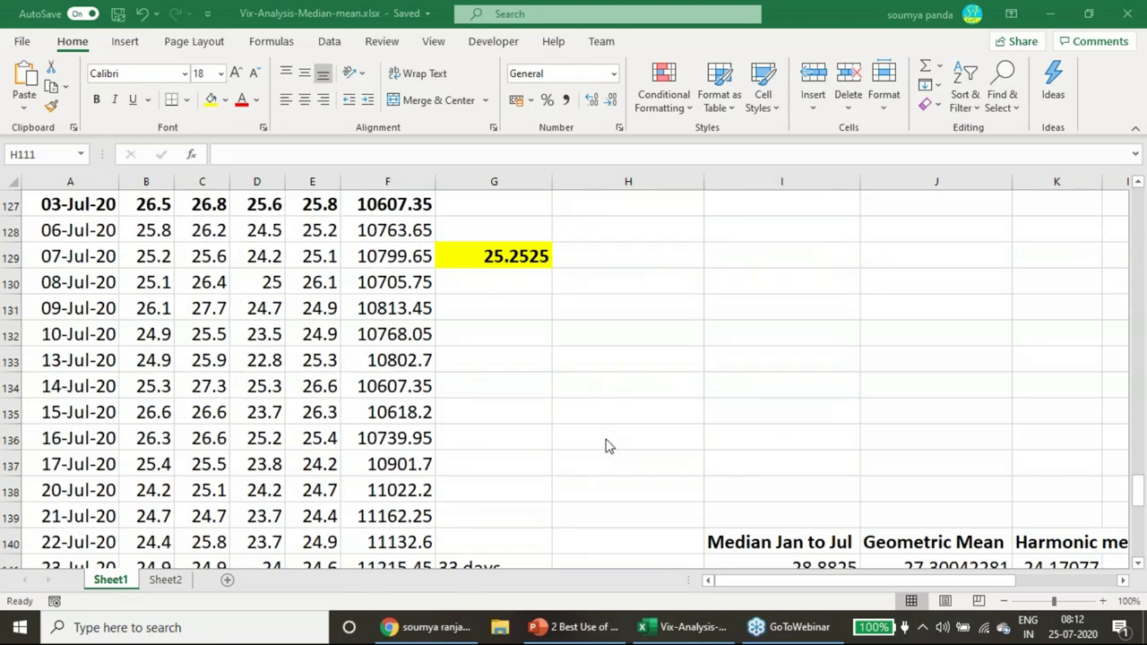
pyautogui.scroll(-5, 606, 445)
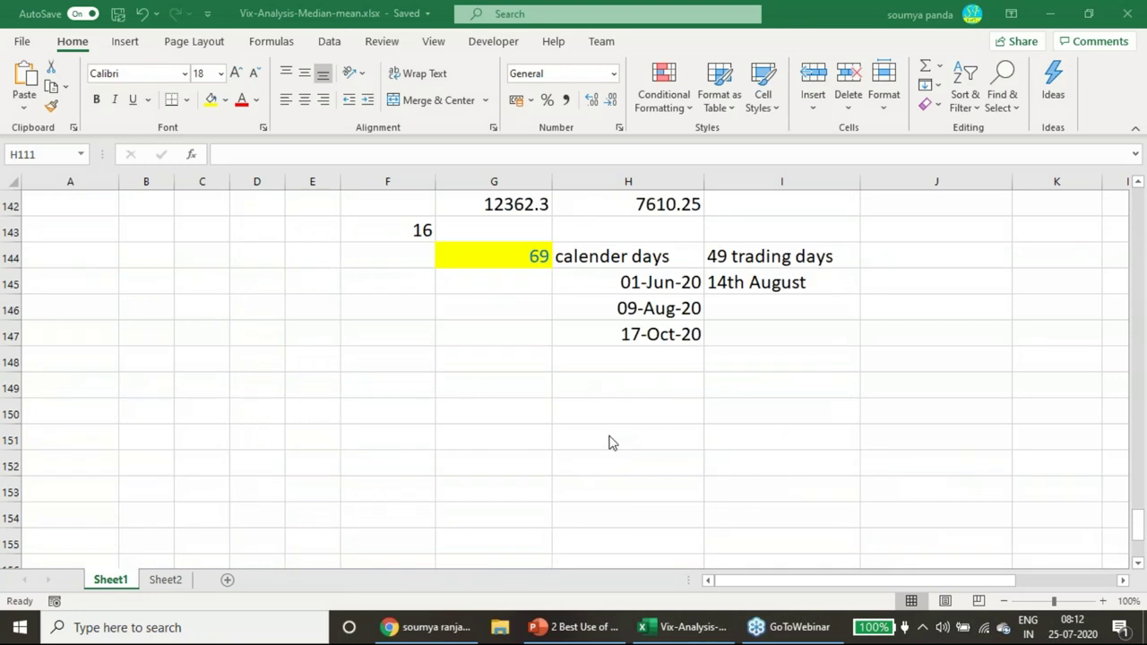
pyautogui.click(760, 282)
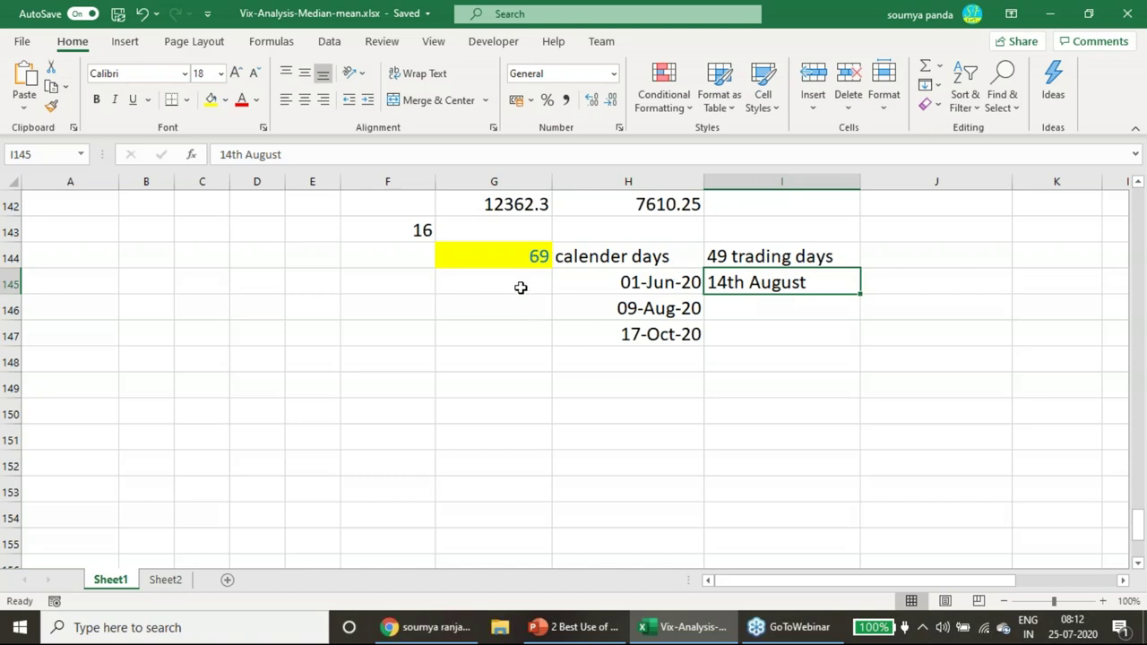
pyautogui.doubleClick(527, 254)
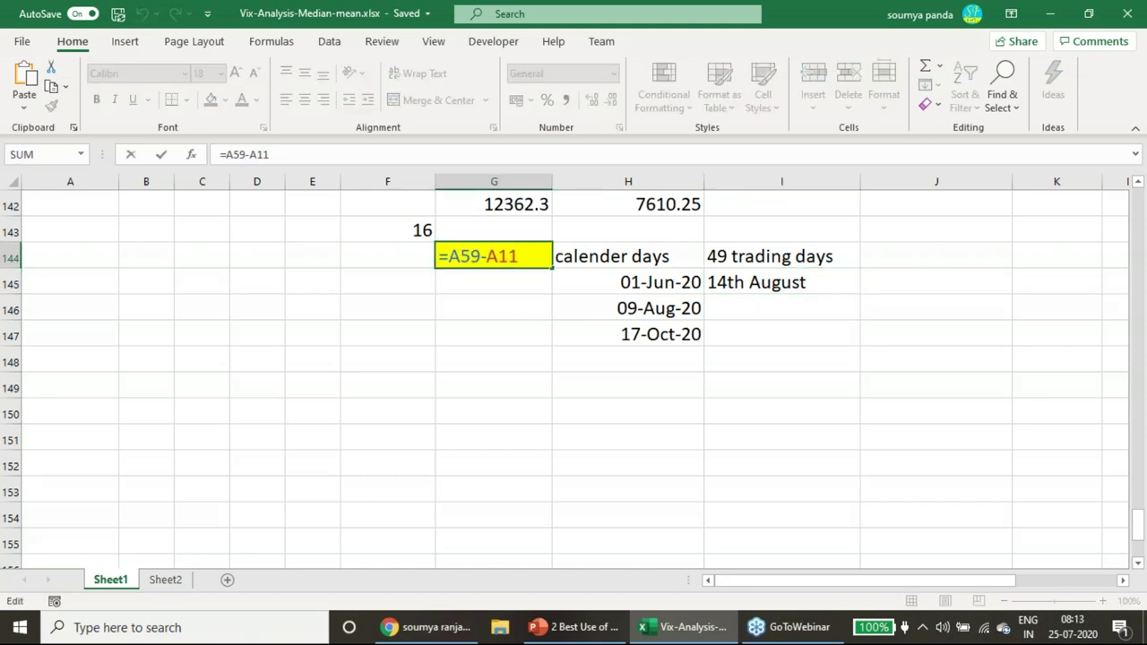
pyautogui.press('Escape')
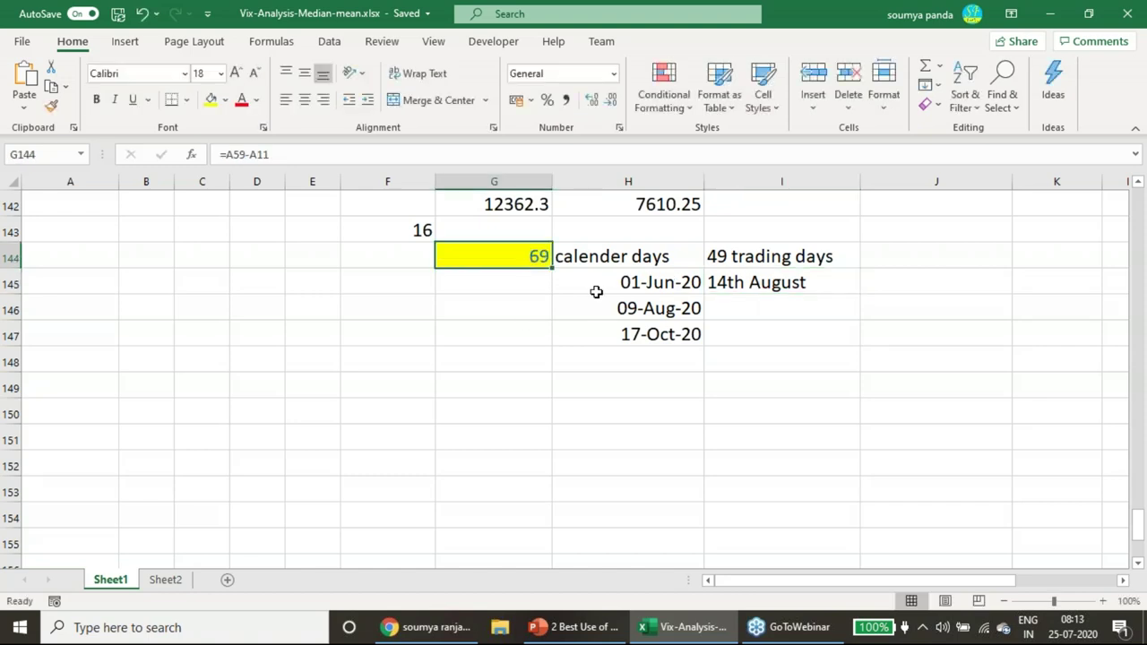
# - Inspect the equal-time cycle start date in H145 and the projected date formulas in H146 and H147
pyautogui.click(665, 285)
pyautogui.click(669, 305)
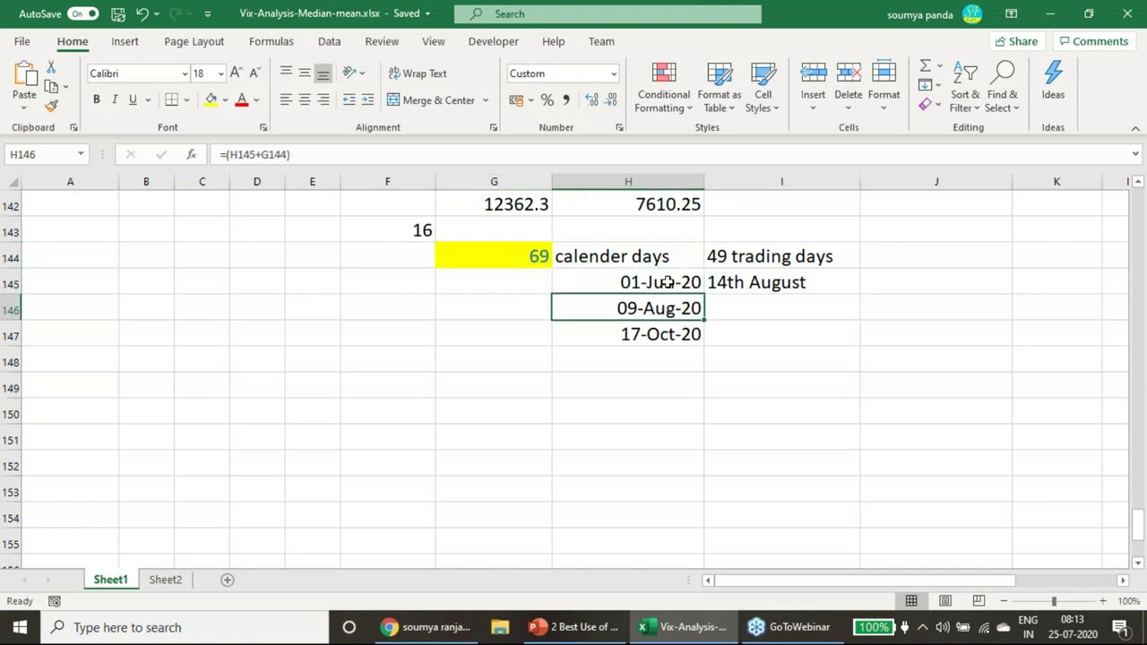
pyautogui.click(666, 283)
pyautogui.click(667, 304)
pyautogui.click(665, 283)
pyautogui.click(668, 308)
pyautogui.click(686, 336)
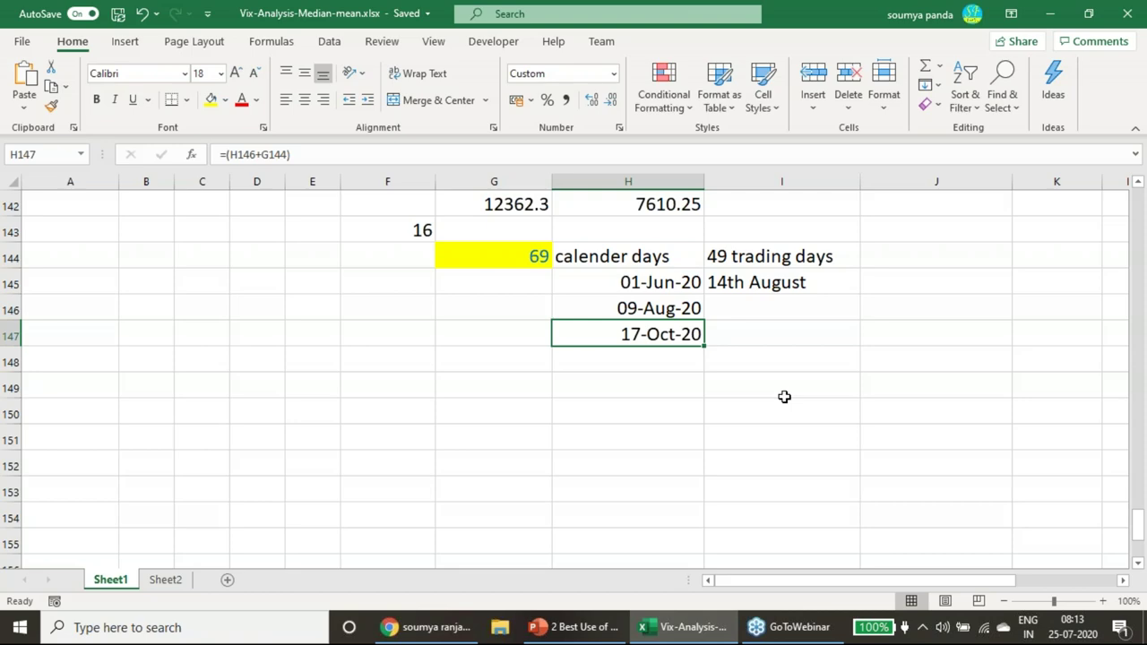
# - Inspect the square-root formulas for the downside level in H108 and the upside levels in I108 and I109
pyautogui.scroll(14, 784, 397)
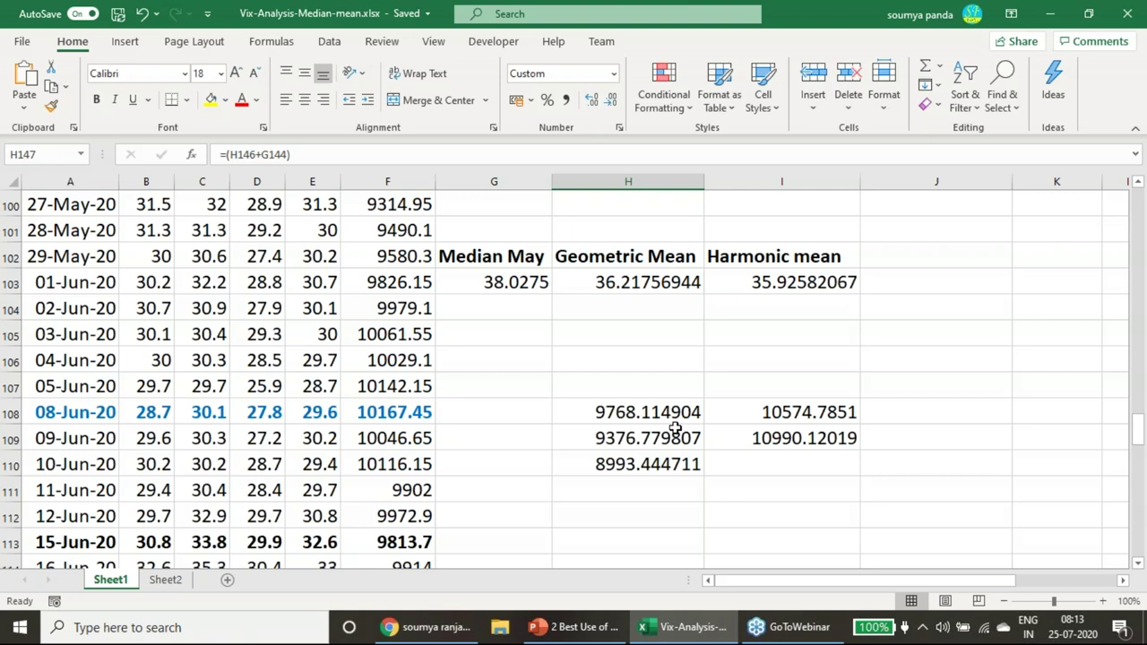
pyautogui.click(634, 414)
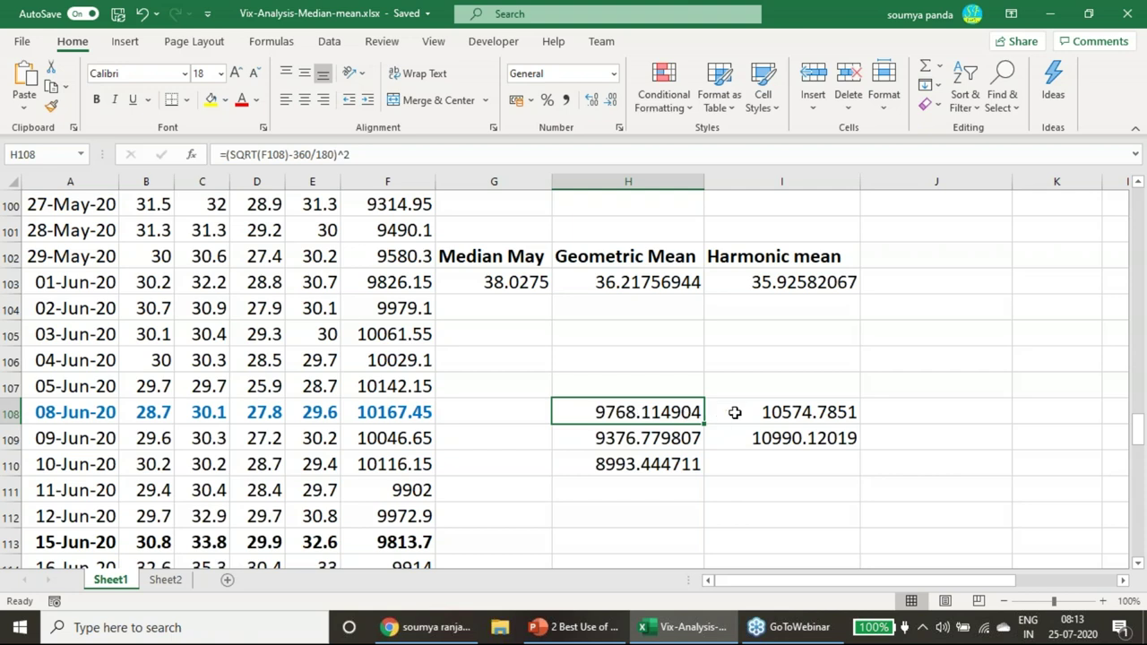
pyautogui.doubleClick(778, 412)
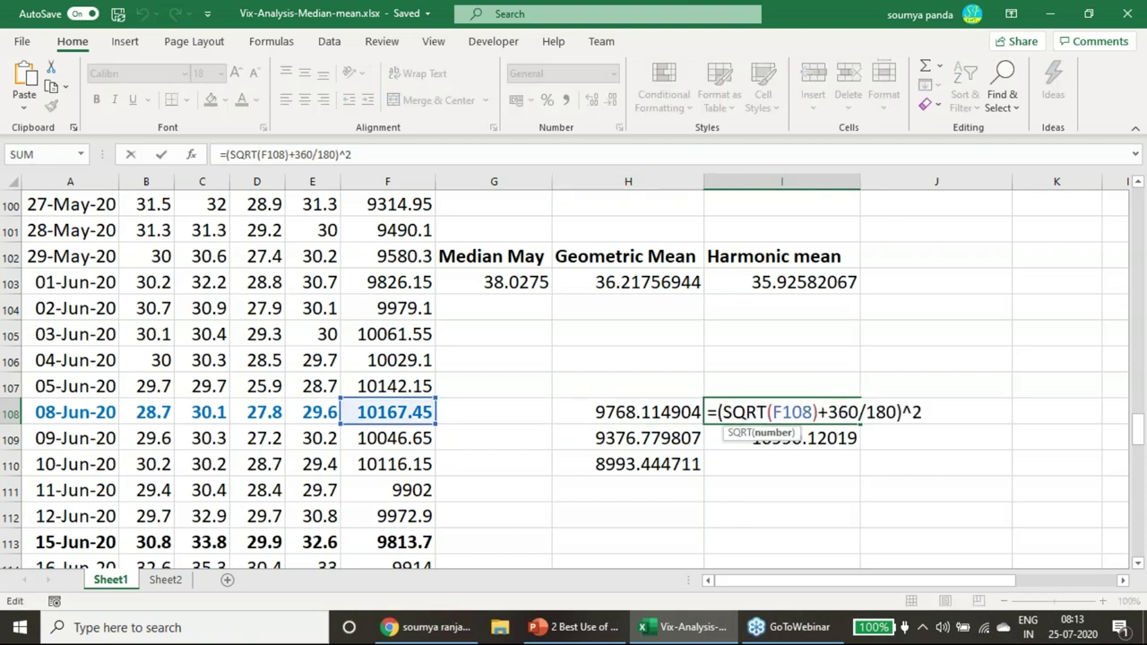
pyautogui.press('Escape')
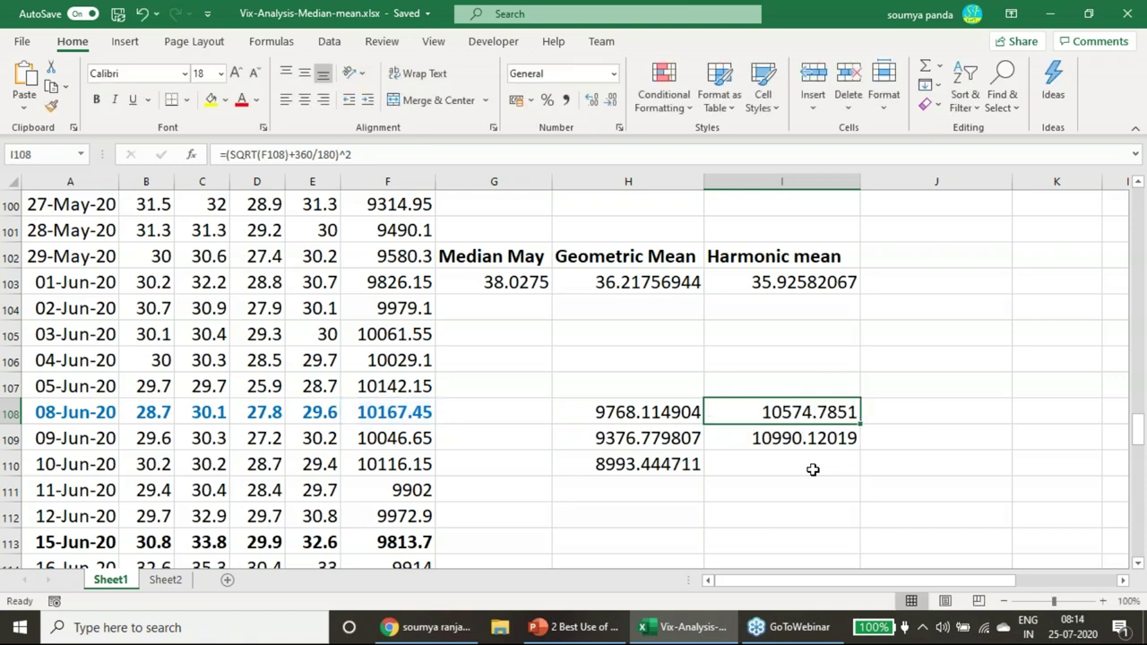
pyautogui.click(797, 440)
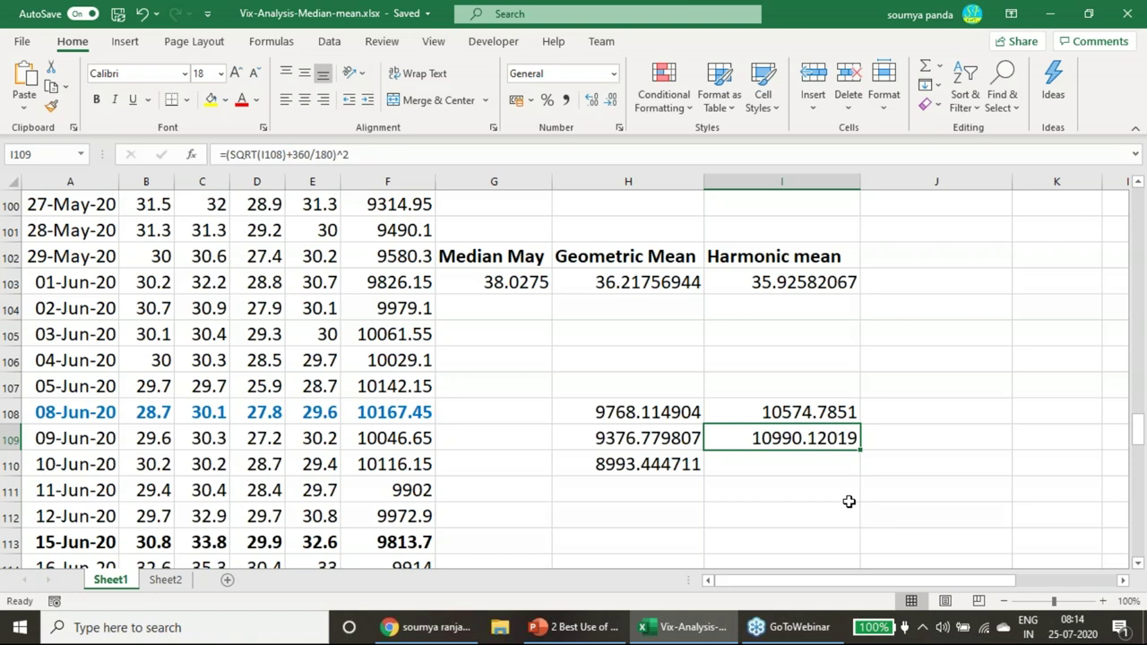
pyautogui.moveTo(811, 410); pyautogui.dragTo(814, 436)
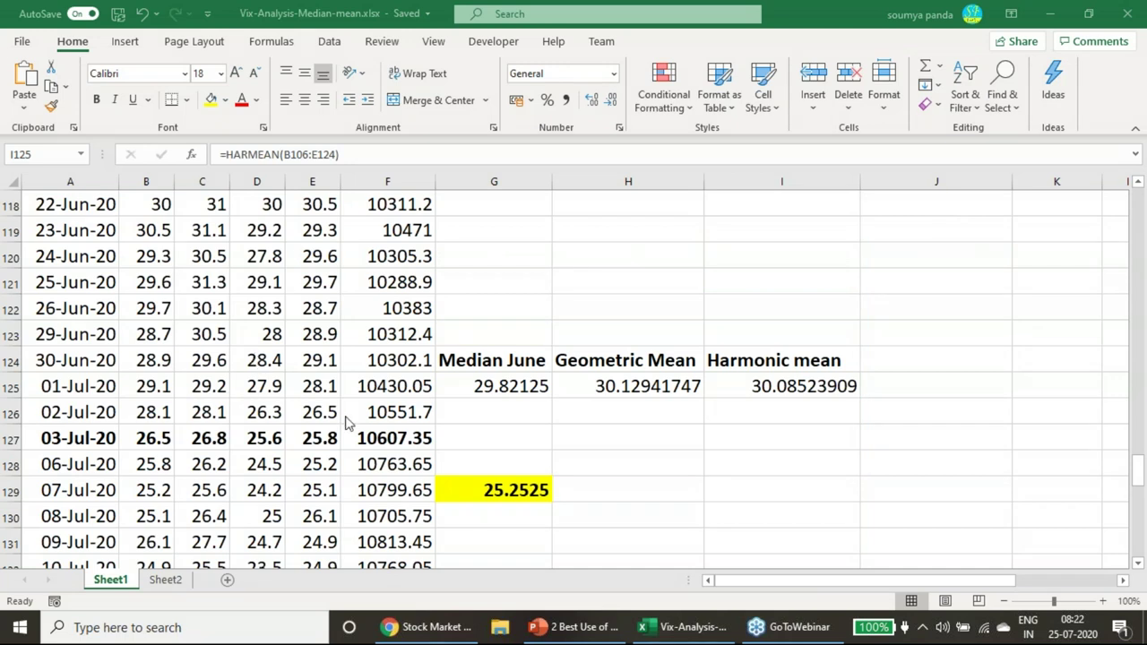
# - Review the daily VIX values and Nifty closes from April to July alongside the monthly median, geometric and harmonic means
pyautogui.scroll(-1, 347, 423)
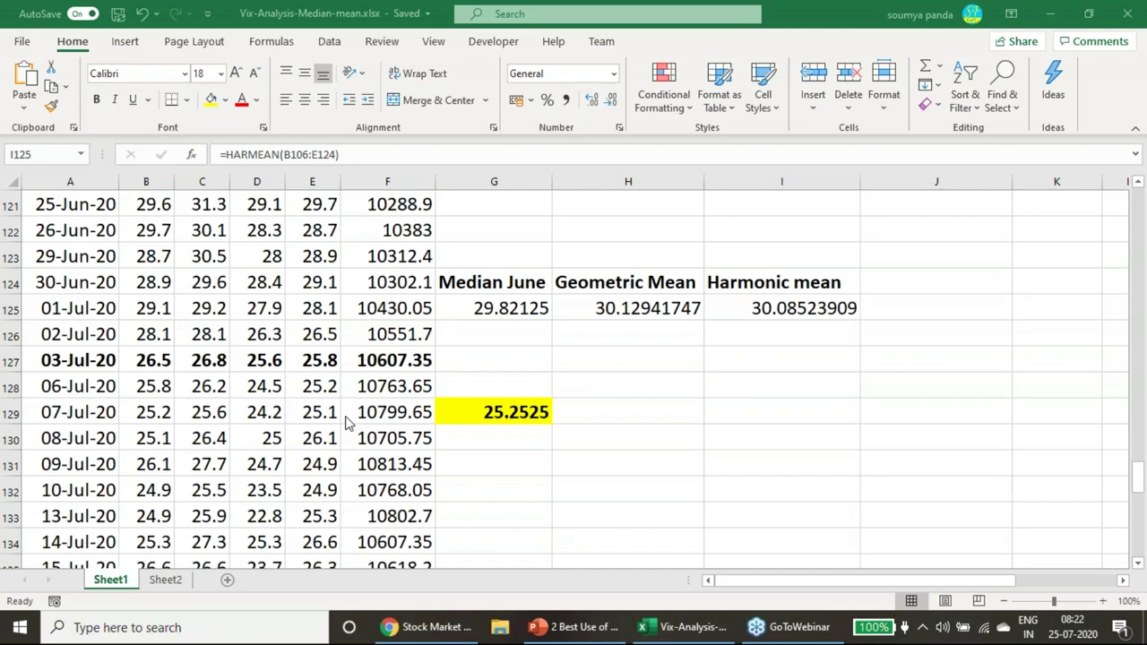
pyautogui.scroll(-3, 347, 423)
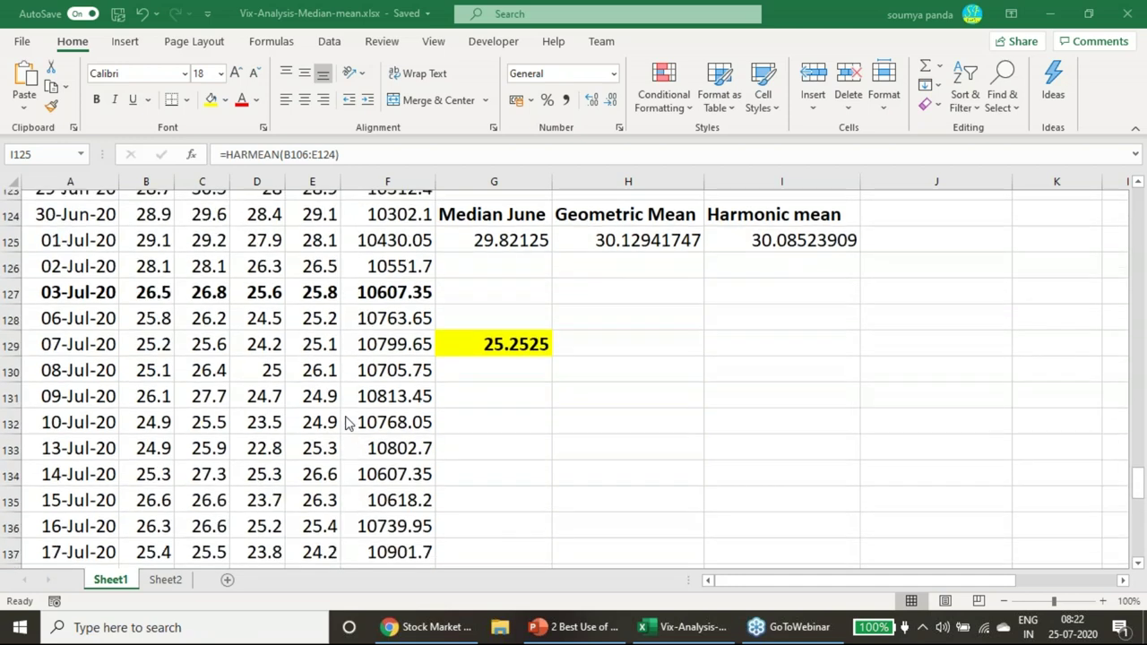
pyautogui.scroll(2, 347, 422)
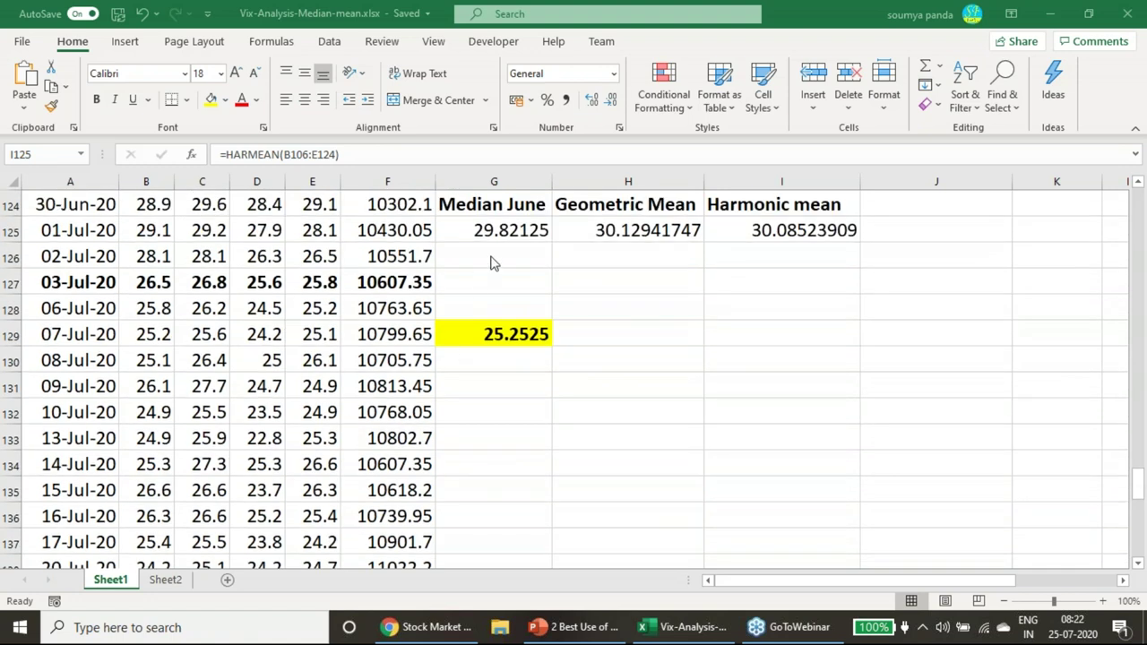
pyautogui.scroll(2, 440, 299)
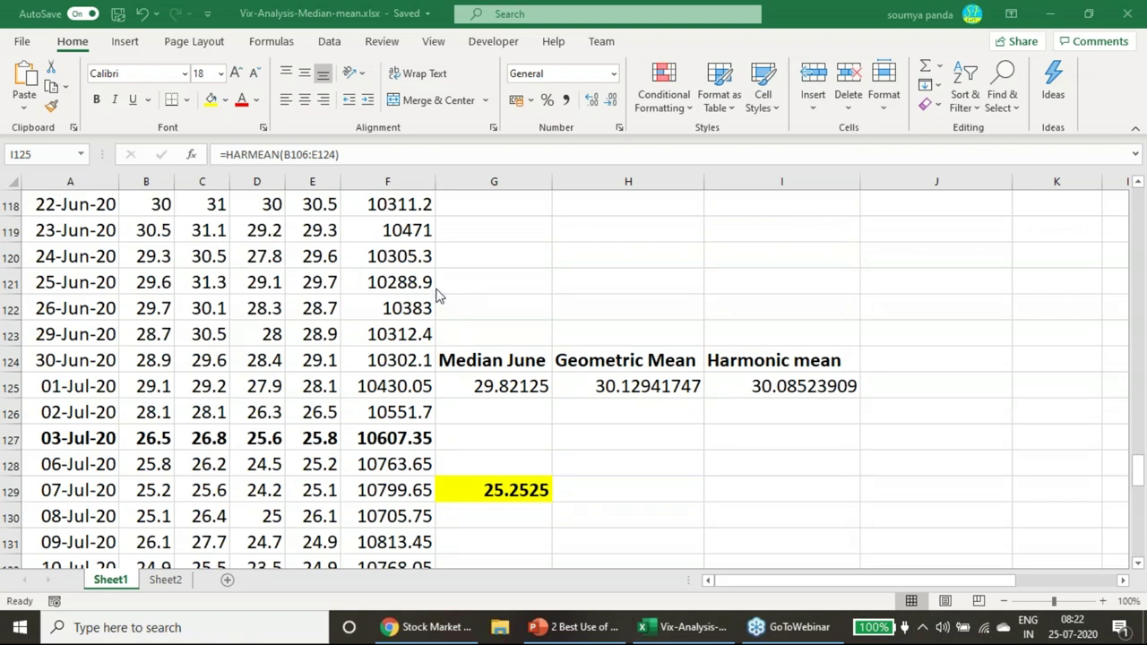
pyautogui.scroll(-1, 439, 295)
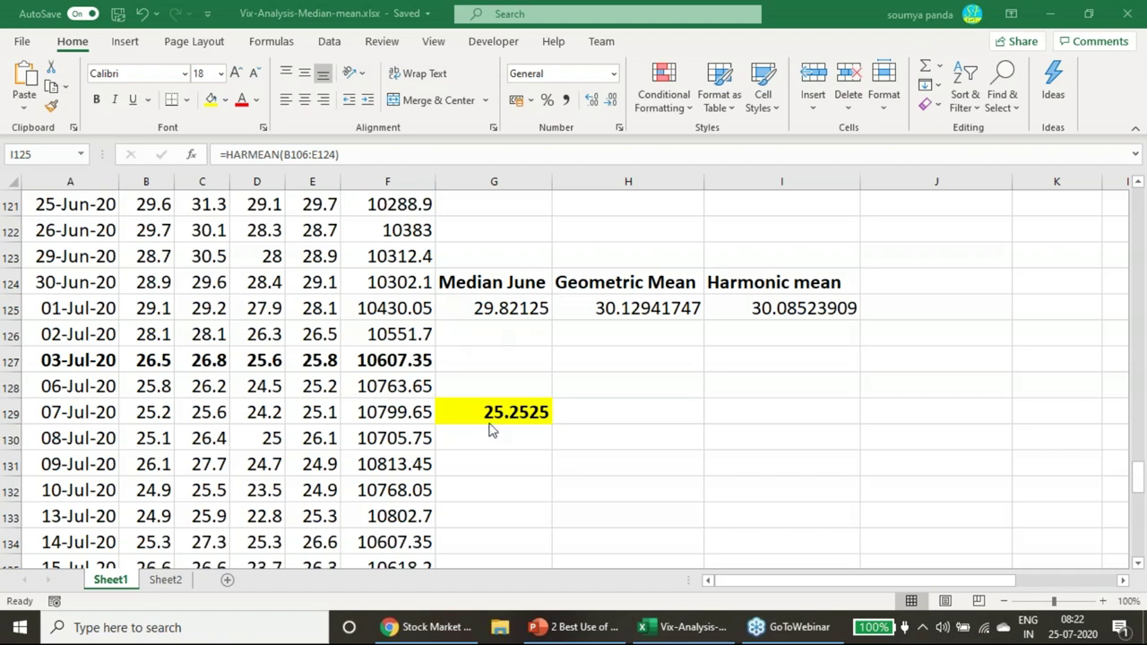
pyautogui.scroll(-3, 431, 437)
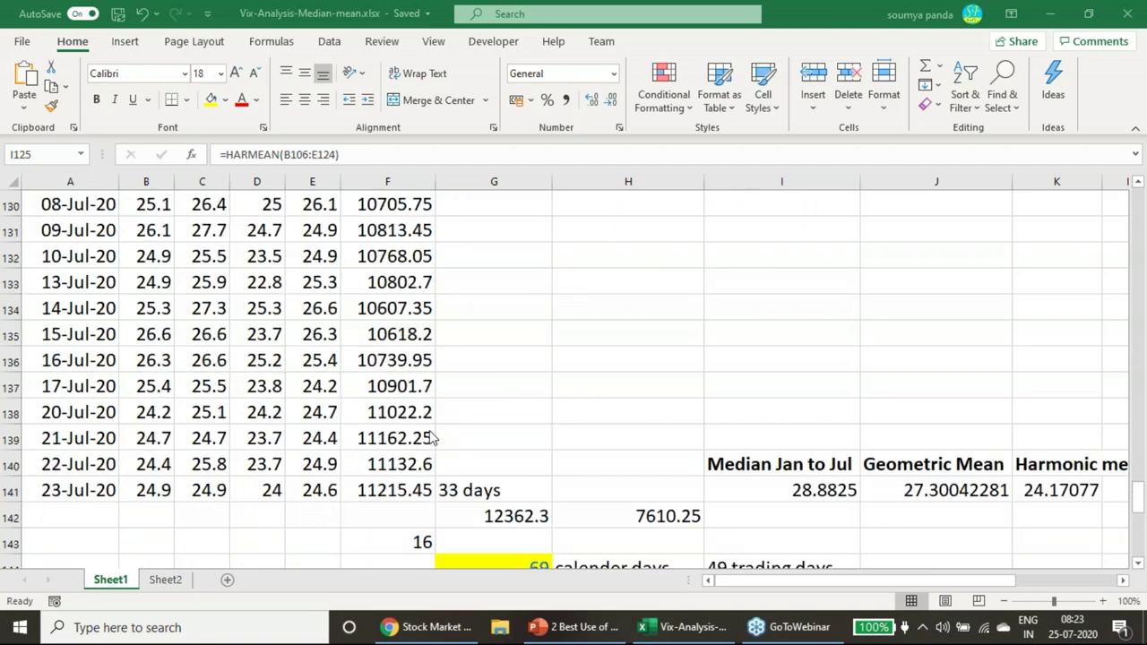
pyautogui.scroll(8, 431, 437)
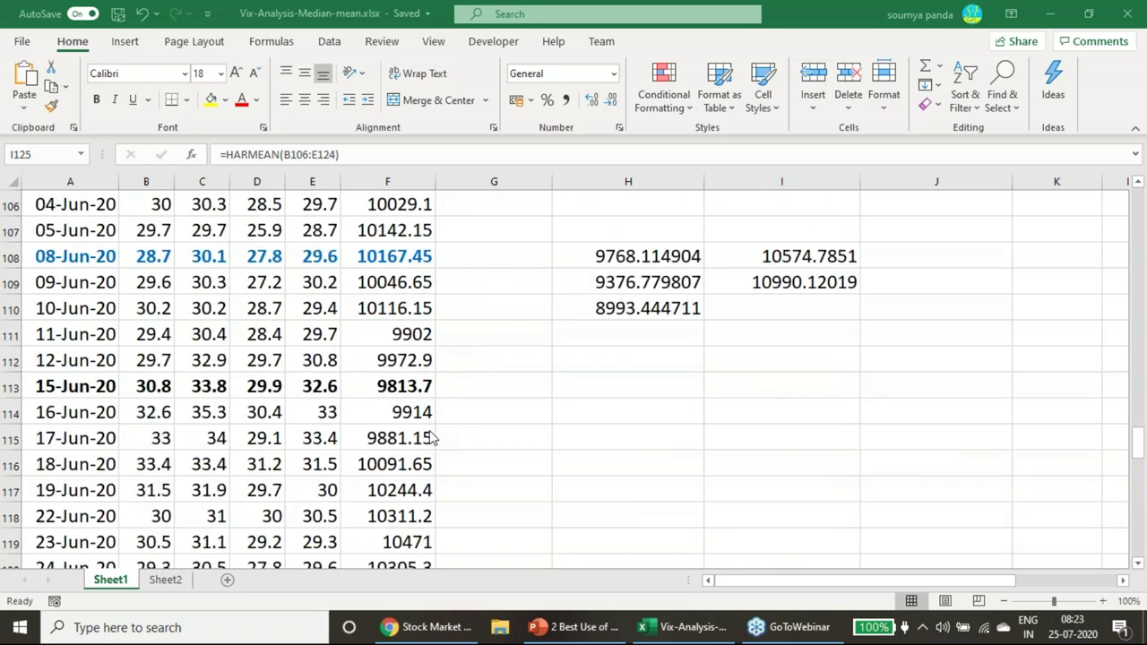
pyautogui.scroll(2, 431, 438)
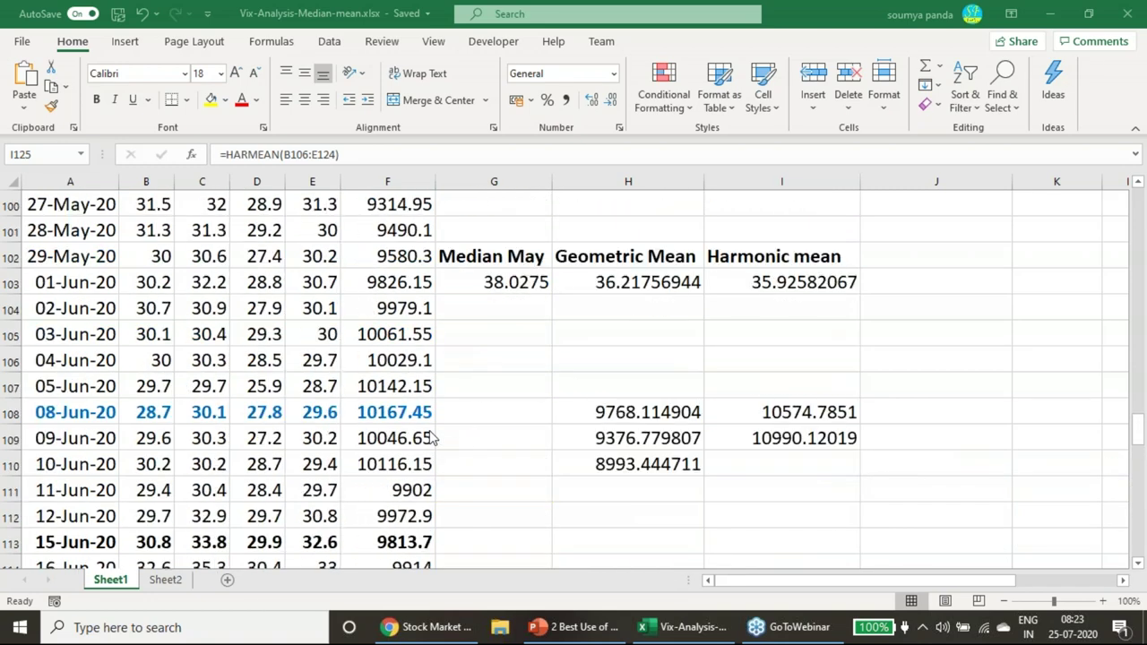
pyautogui.scroll(10, 430, 437)
pyautogui.scroll(7, 431, 437)
pyautogui.scroll(-10, 431, 437)
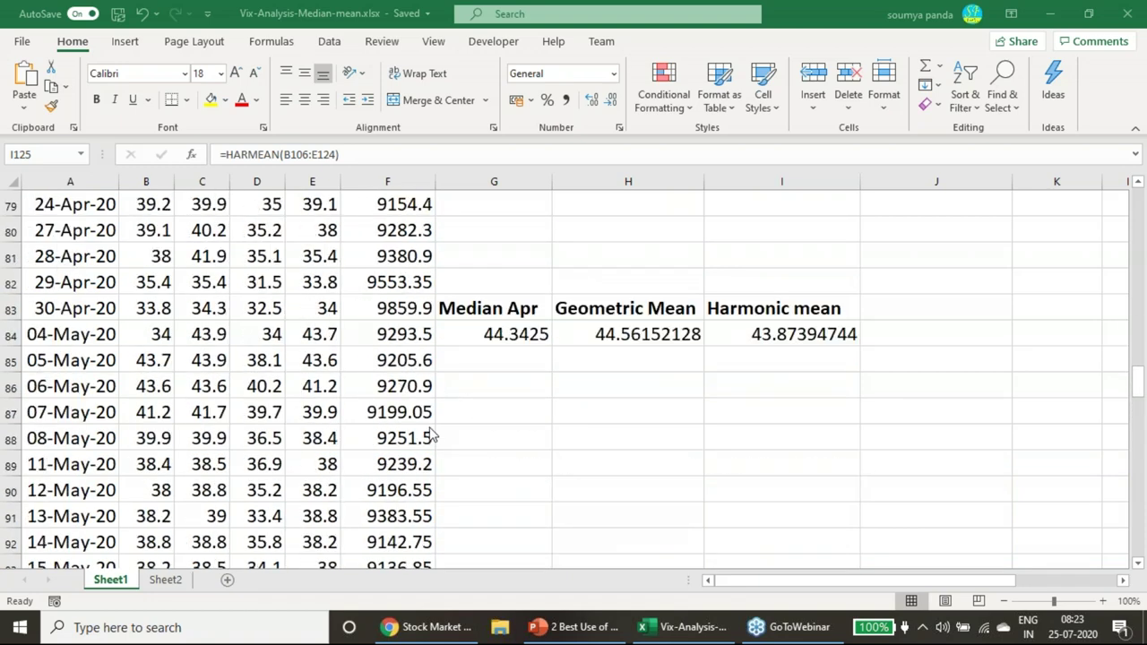
pyautogui.scroll(-3, 431, 436)
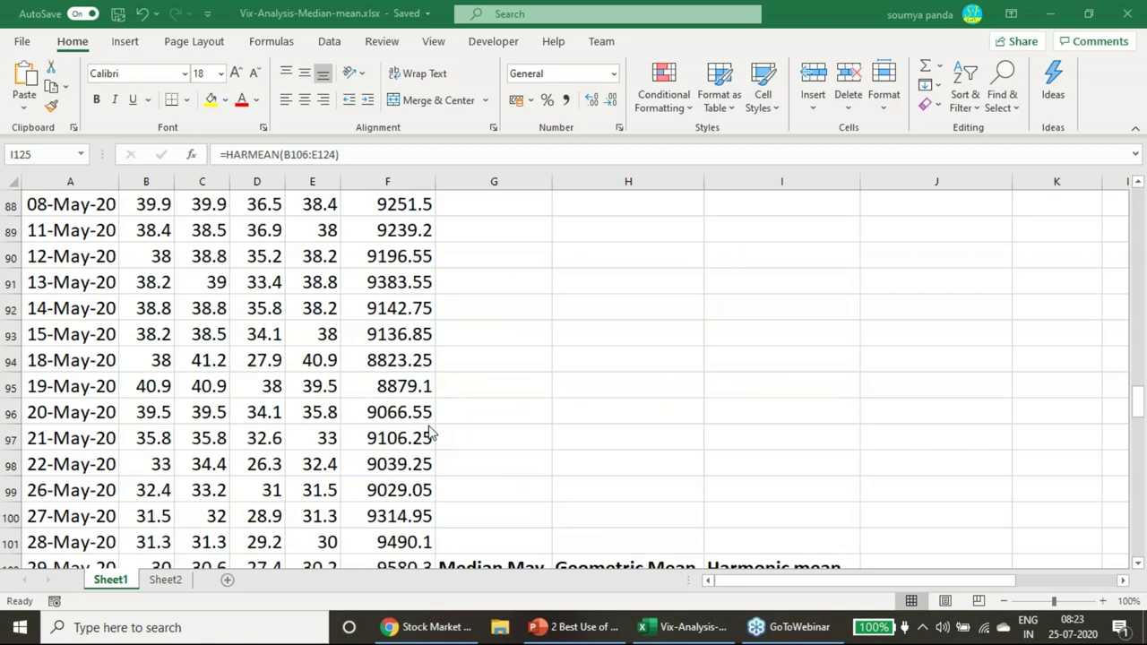
pyautogui.scroll(-3, 431, 436)
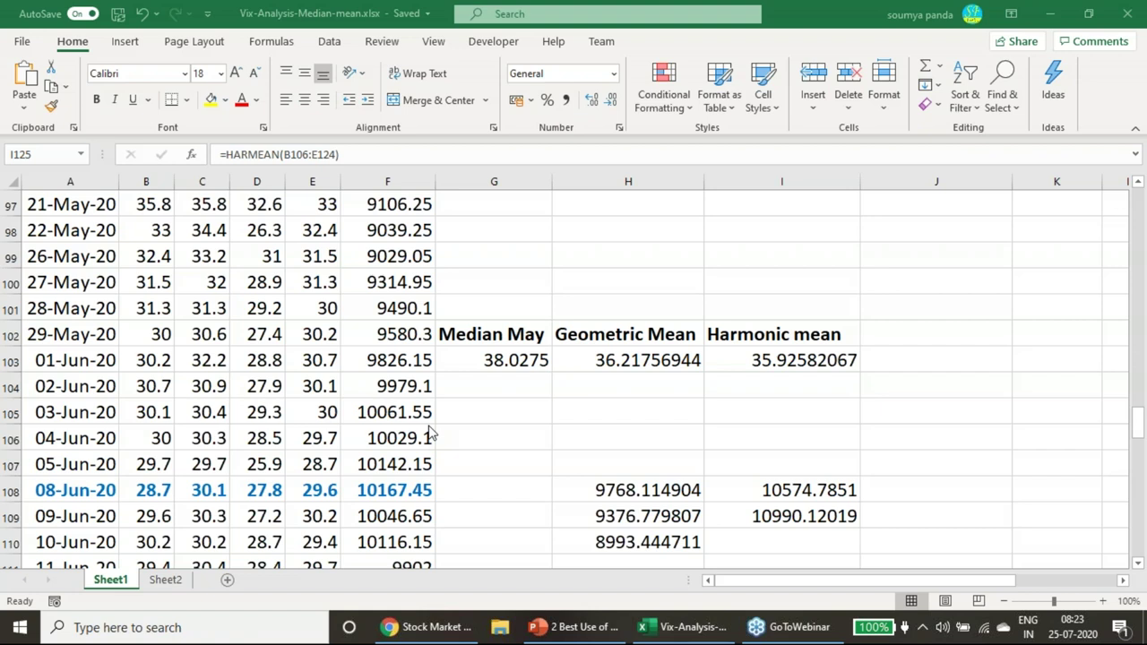
# - Switch to Chrome, open the Smart Finance products page and dismiss the registered user benefit pop-up
pyautogui.scroll(-1, 431, 435)
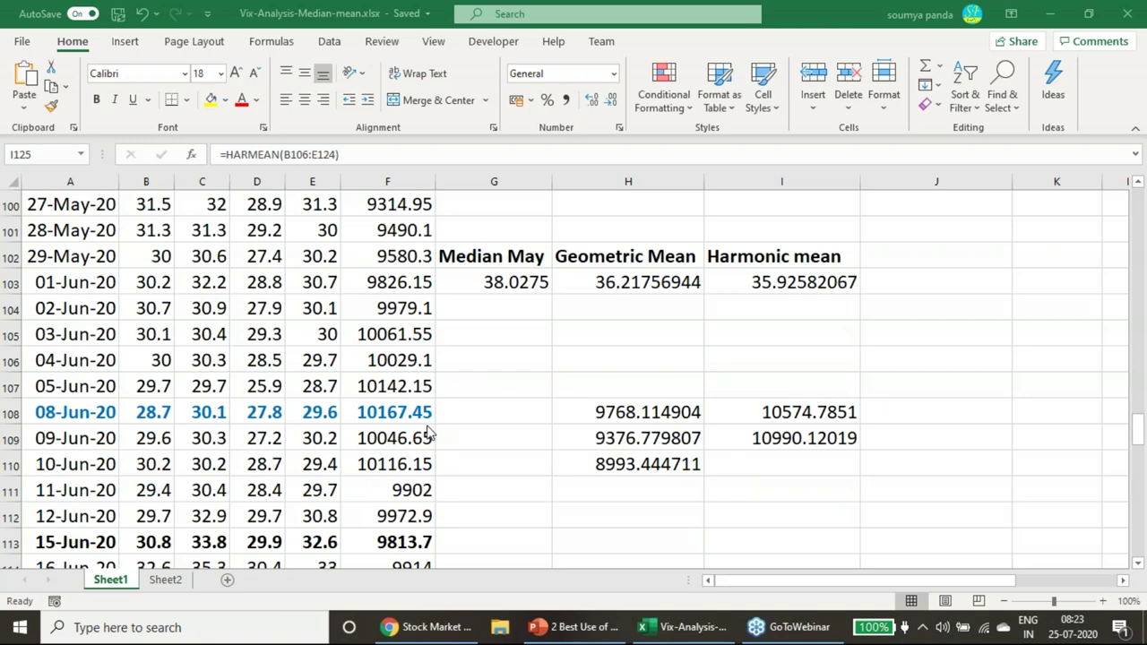
pyautogui.click(428, 627)
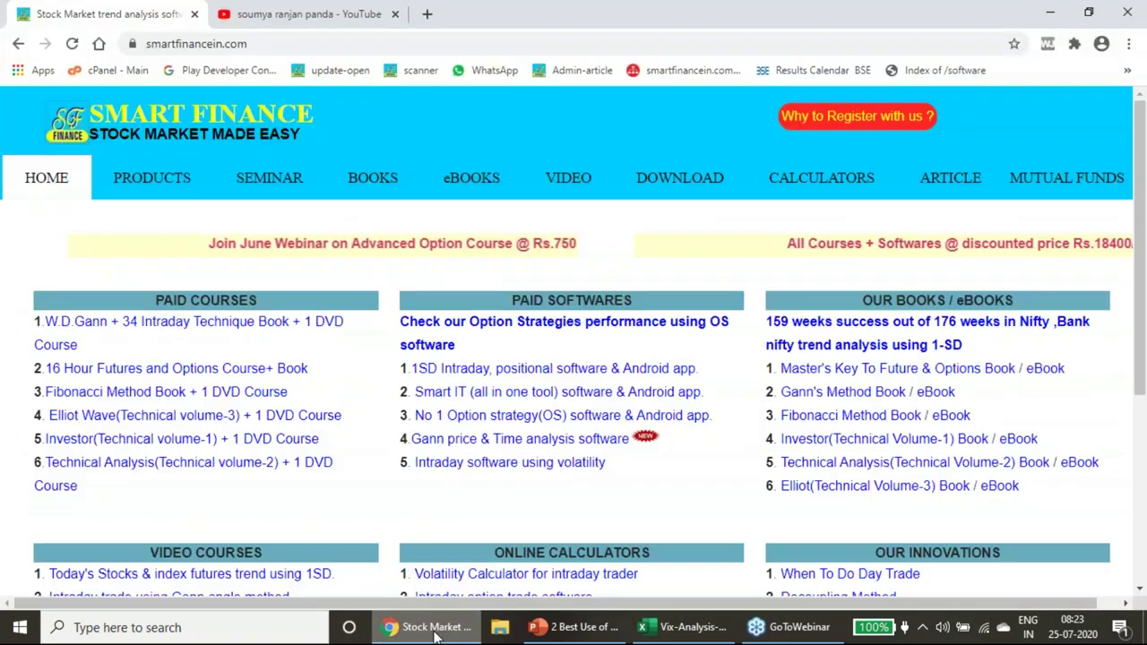
pyautogui.click(168, 182)
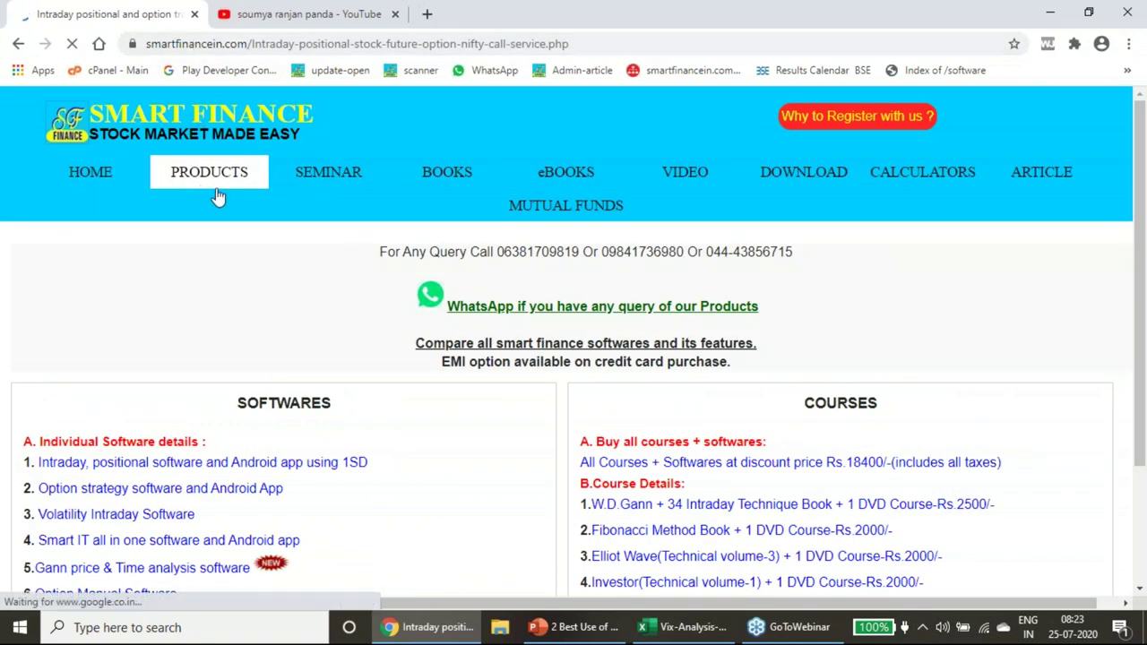
pyautogui.scroll(-2, 616, 389)
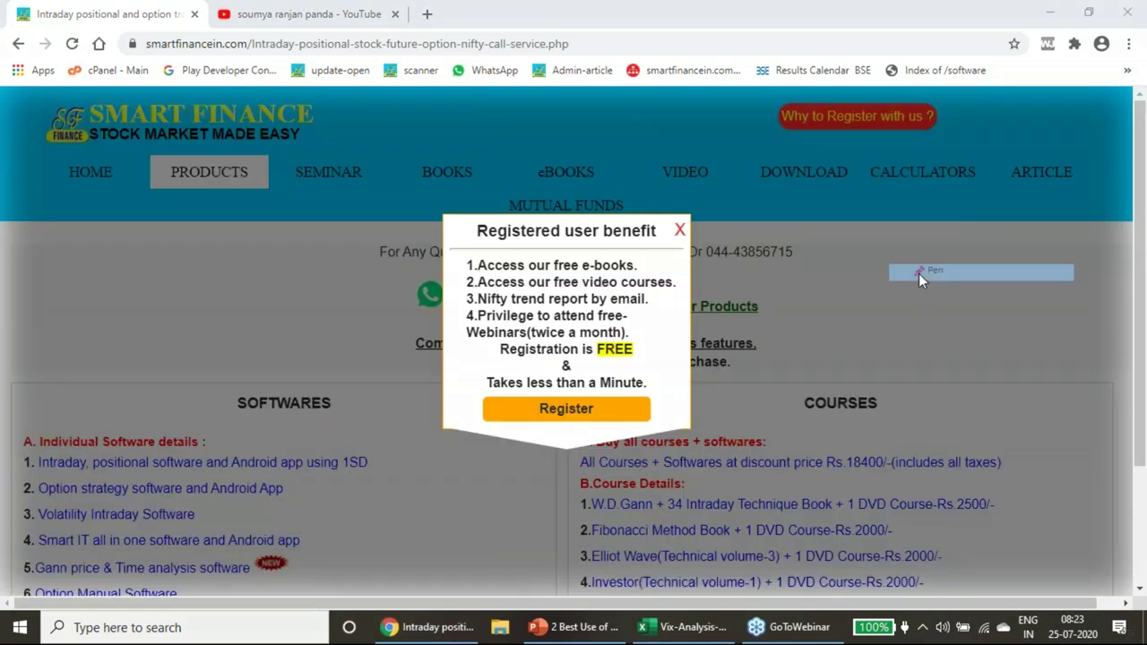
pyautogui.press('Escape')
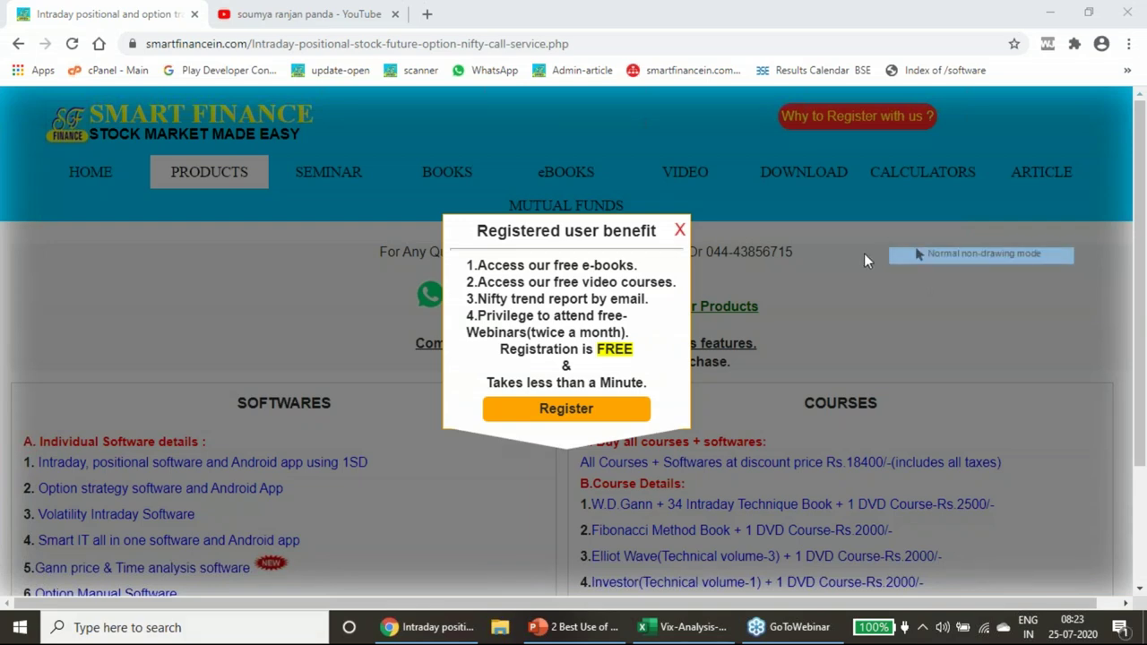
pyautogui.click(679, 230)
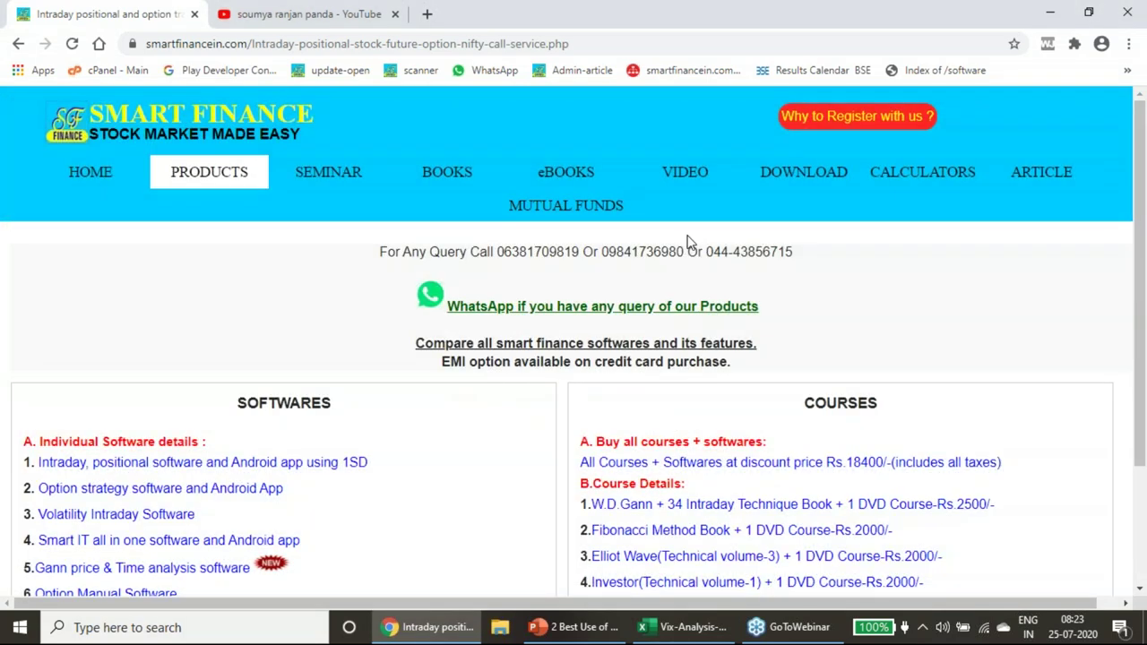
# - Draw a red curved pen bracket beside the first five entries of the individual software list
pyautogui.scroll(-1, 727, 358)
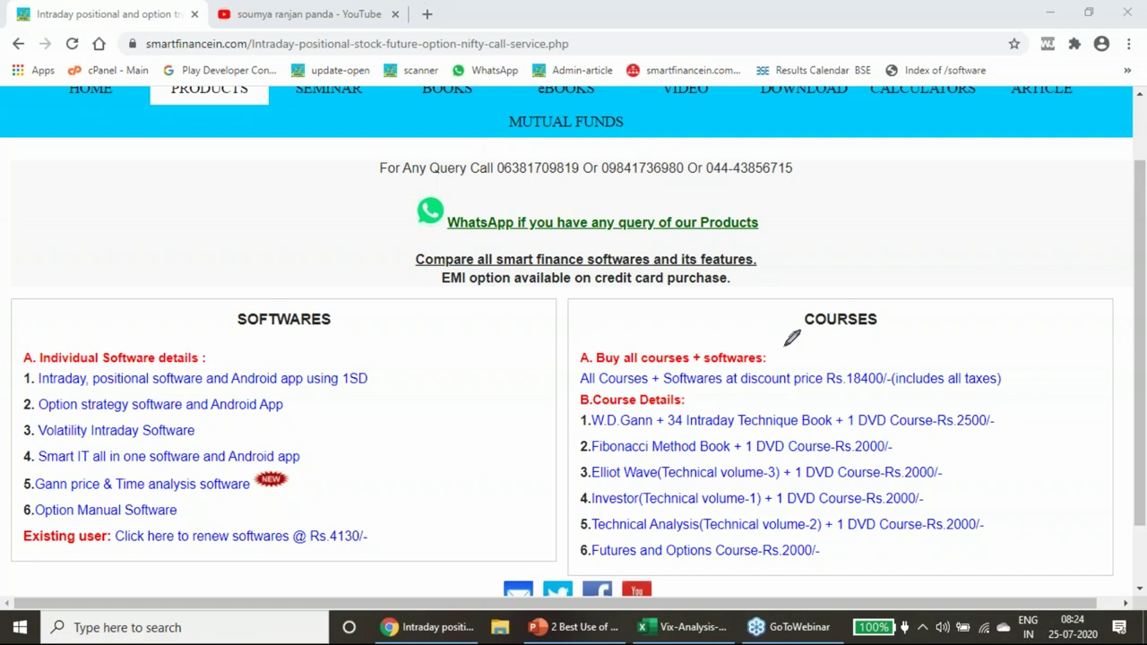
pyautogui.moveTo(481, 332)
pyautogui.mouseDown()
pyautogui.moveTo(489, 344)
pyautogui.moveTo(502, 331)
pyautogui.mouseUp()
pyautogui.moveTo(396, 368)
pyautogui.mouseDown()
pyautogui.moveTo(407, 387)
pyautogui.moveTo(382, 483)
pyautogui.mouseUp()
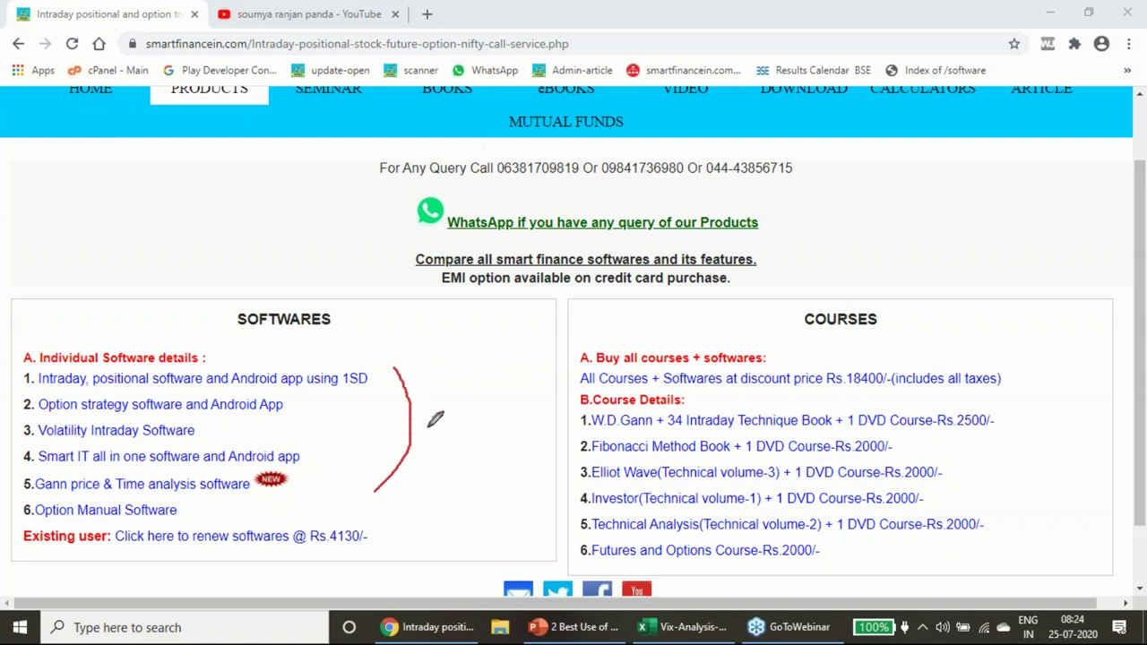